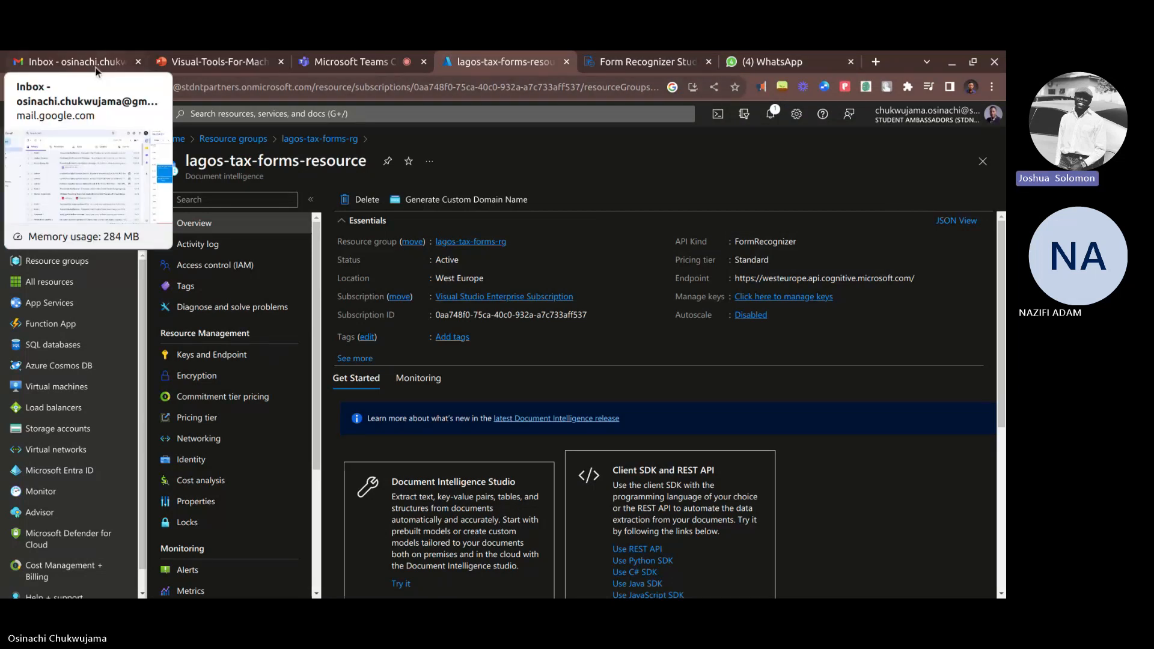
Step: Go to the Azure portal and open its home page with the recent resources
{"action": "left_click", "coordinate": [381, 67]}
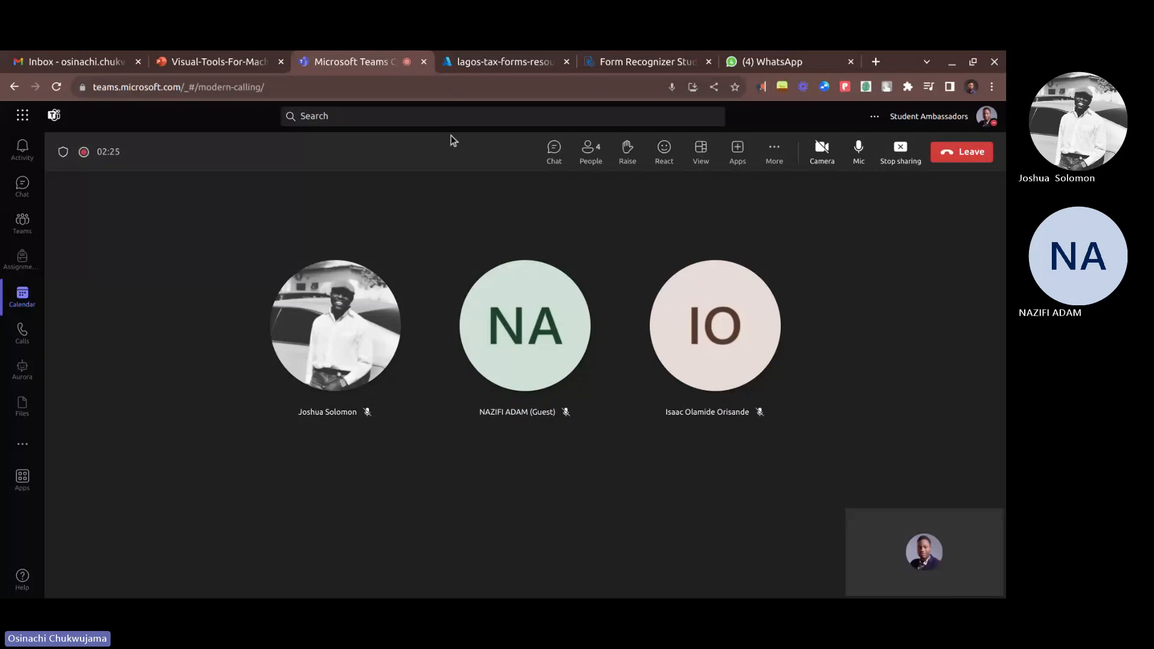
{"action": "left_click", "coordinate": [476, 67]}
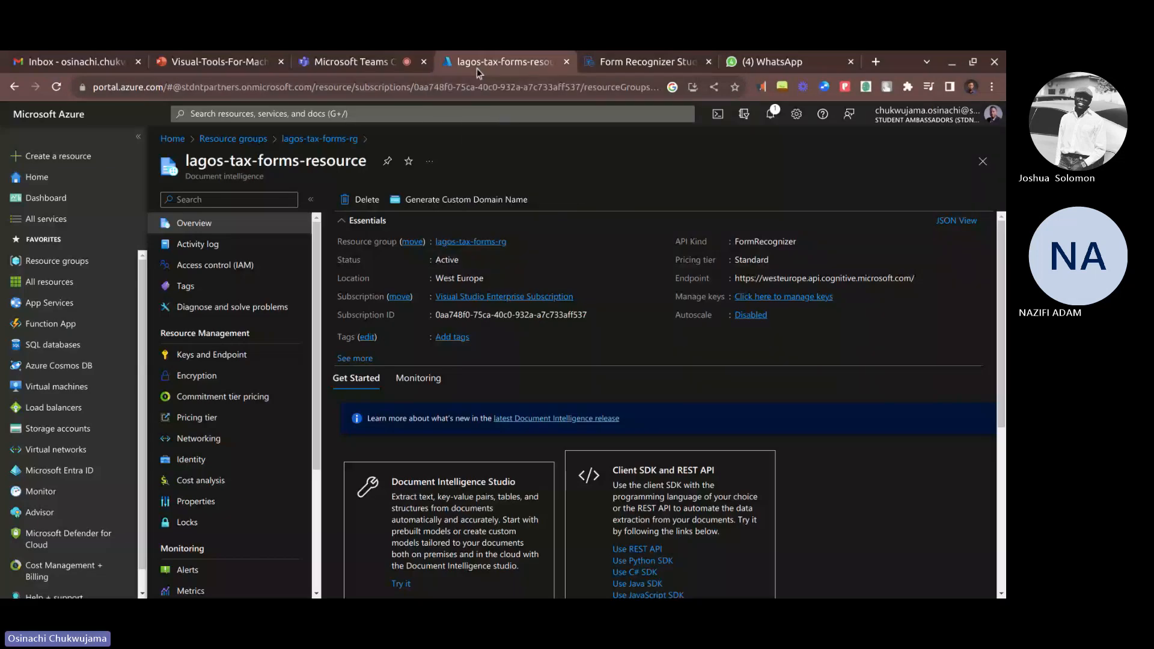
{"action": "left_click", "coordinate": [37, 176]}
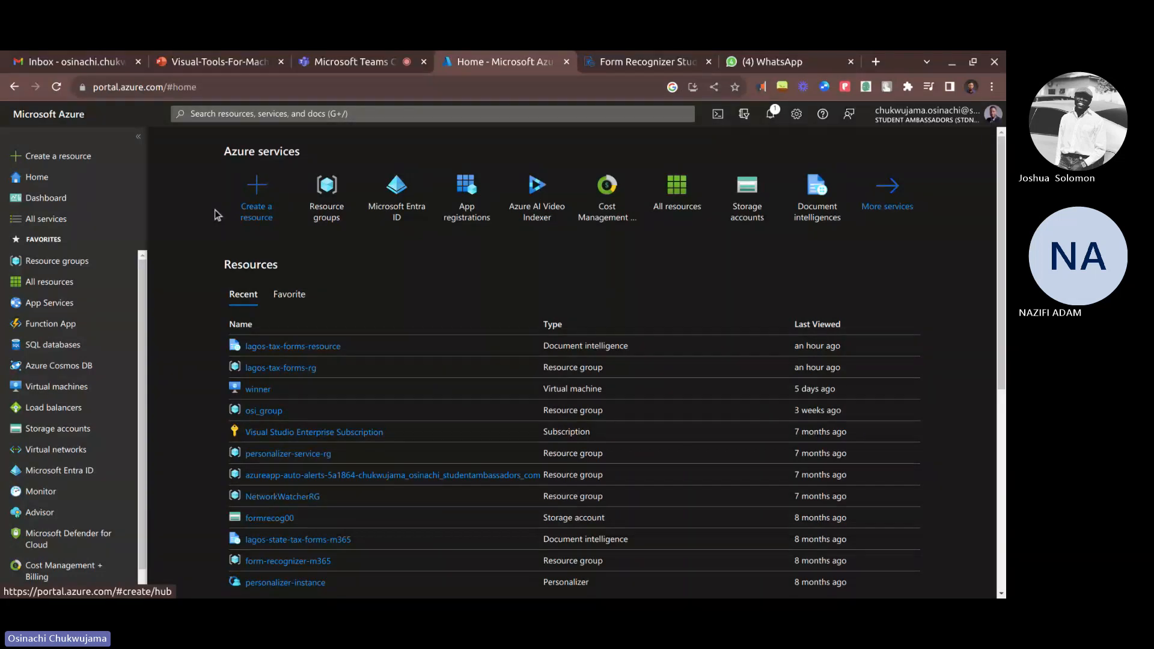
{"action": "left_click", "coordinate": [217, 90]}
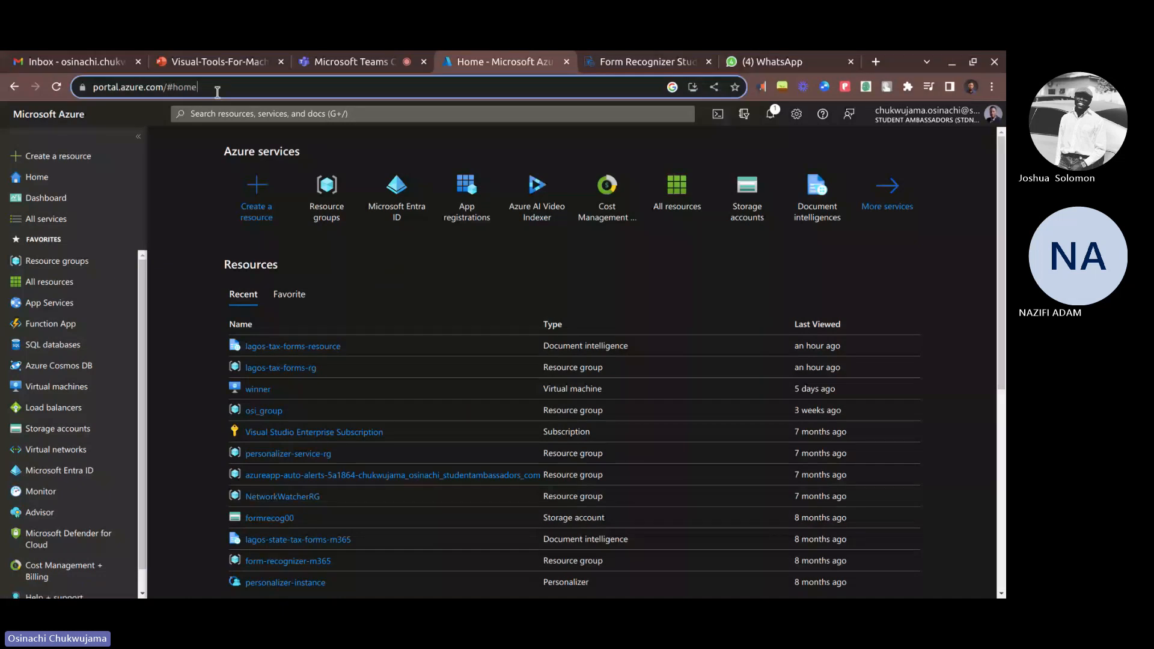
Step: Switch to Document Intelligence Studio and dismiss the notice about the Form Recognizer renaming
{"action": "left_click", "coordinate": [646, 62]}
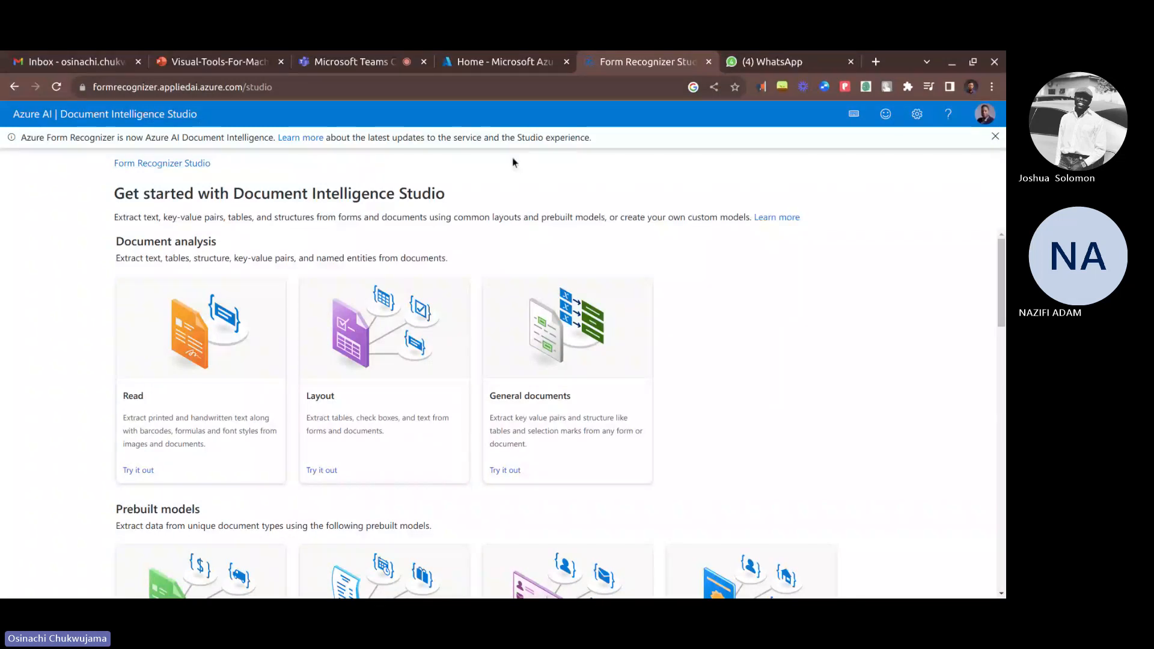
{"action": "left_click", "coordinate": [995, 139]}
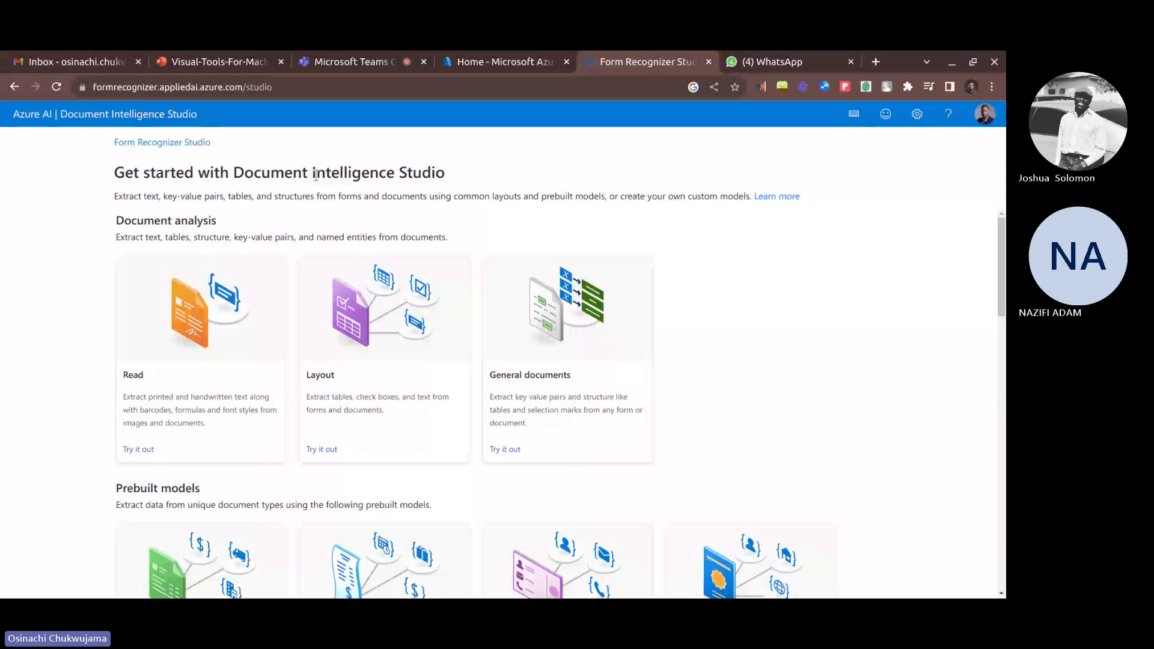
{"action": "left_click", "coordinate": [194, 87]}
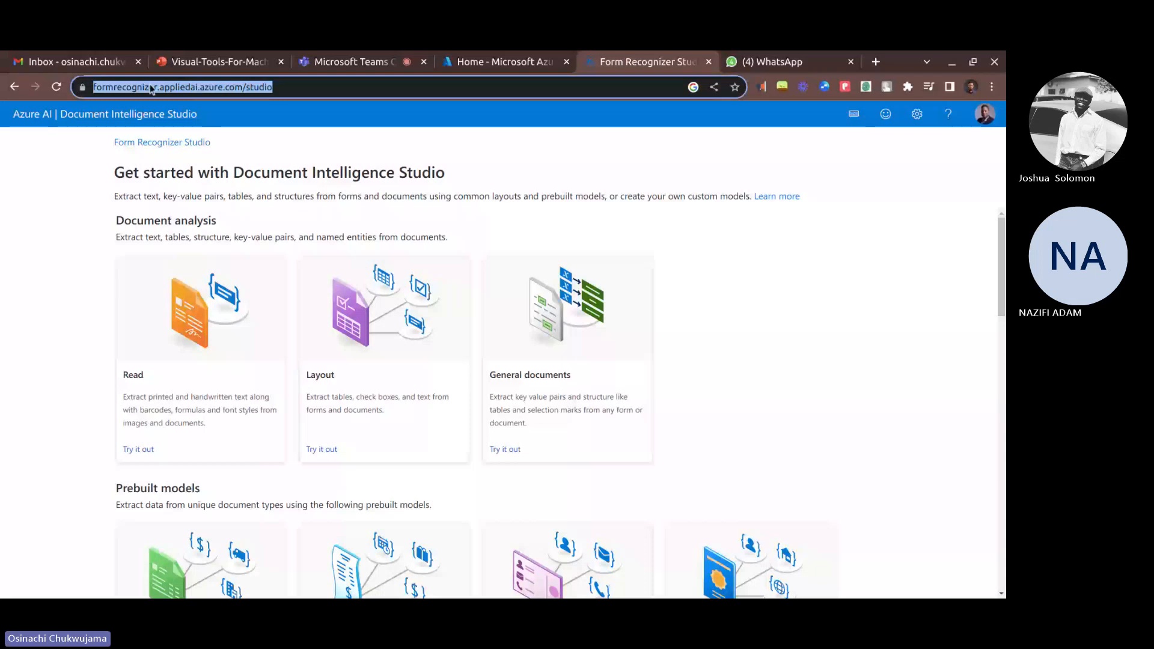
Step: Look through the document analysis, prebuilt and custom models, and open the custom extraction model page
{"action": "scroll", "coordinate": [45, 474], "scroll_direction": "down", "scroll_amount": 10}
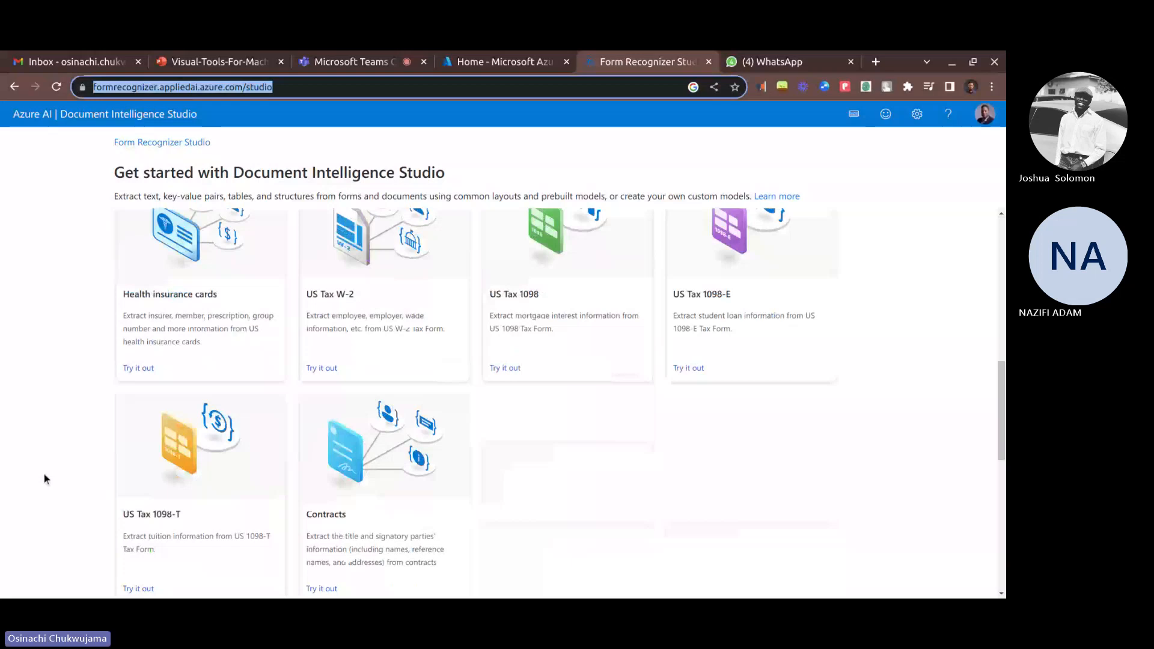
{"action": "left_click", "coordinate": [44, 479]}
{"action": "scroll", "coordinate": [62, 374], "scroll_direction": "up", "scroll_amount": 4}
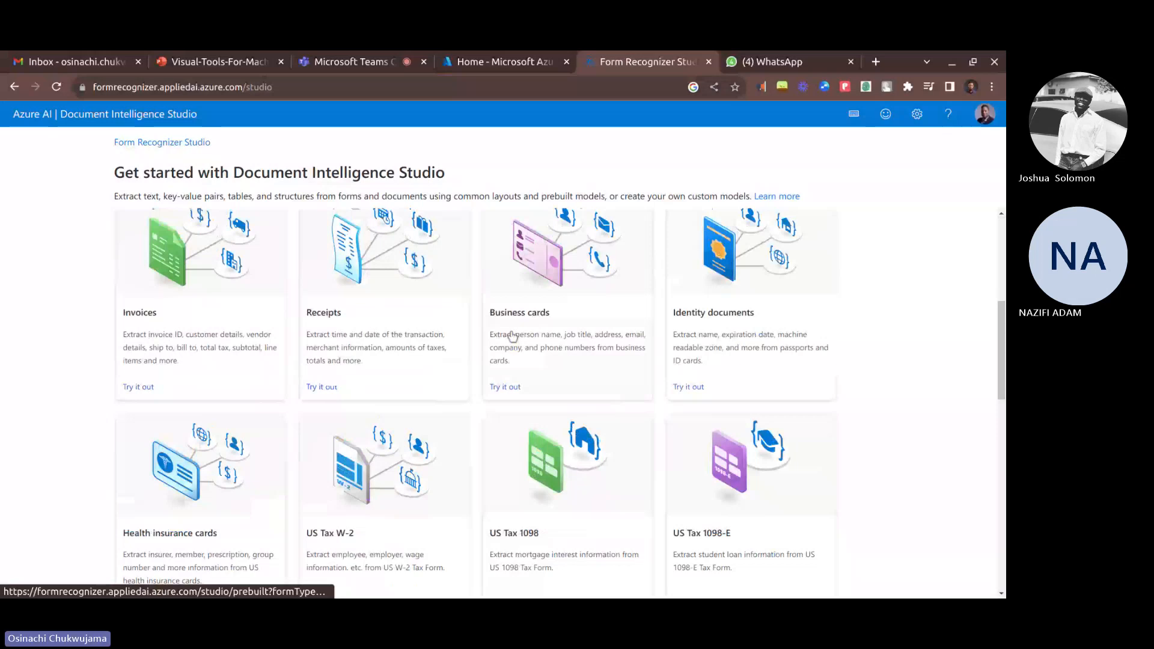
{"action": "scroll", "coordinate": [717, 317], "scroll_direction": "down", "scroll_amount": 3}
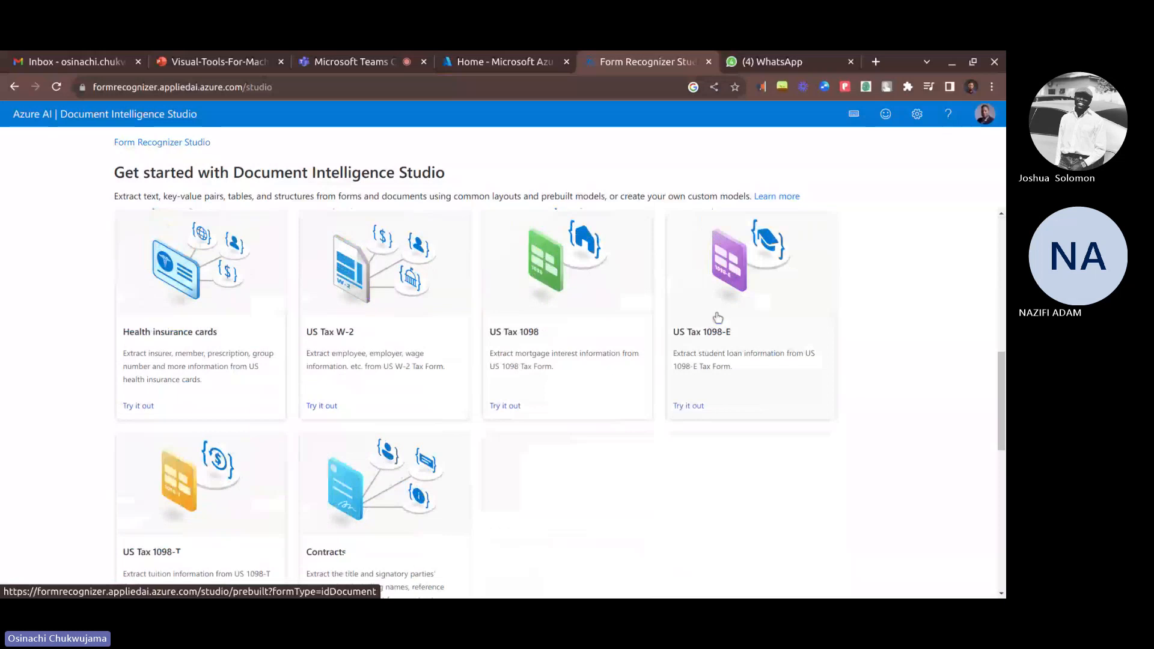
{"action": "scroll", "coordinate": [717, 317], "scroll_direction": "up", "scroll_amount": 8}
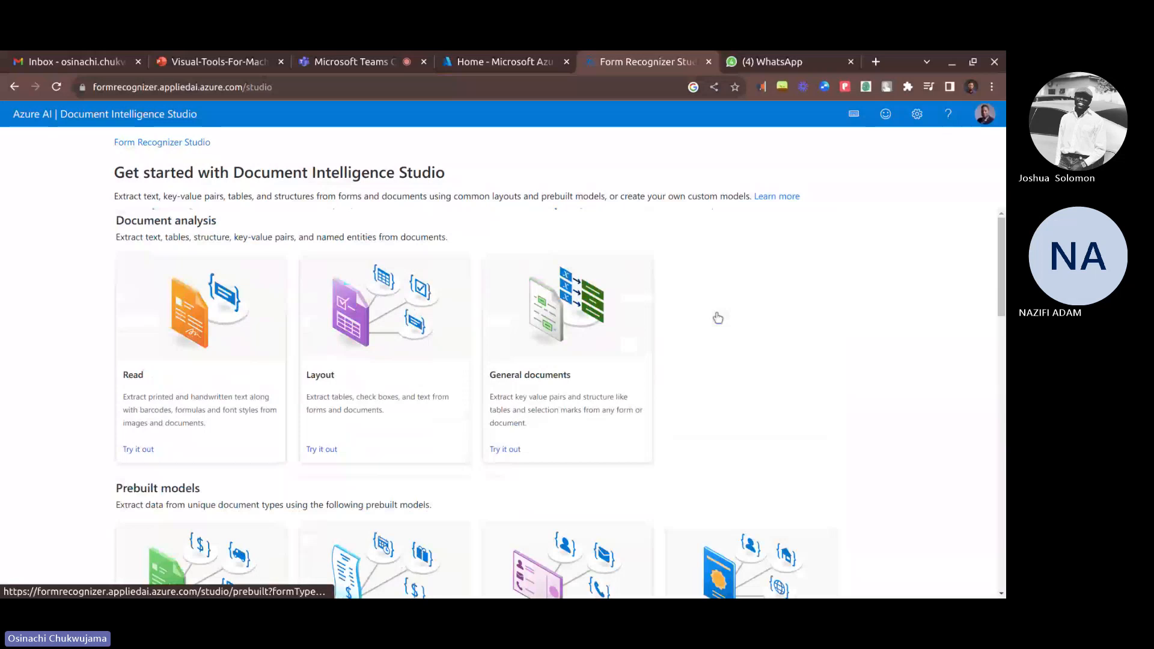
{"action": "scroll", "coordinate": [468, 328], "scroll_direction": "down", "scroll_amount": 10}
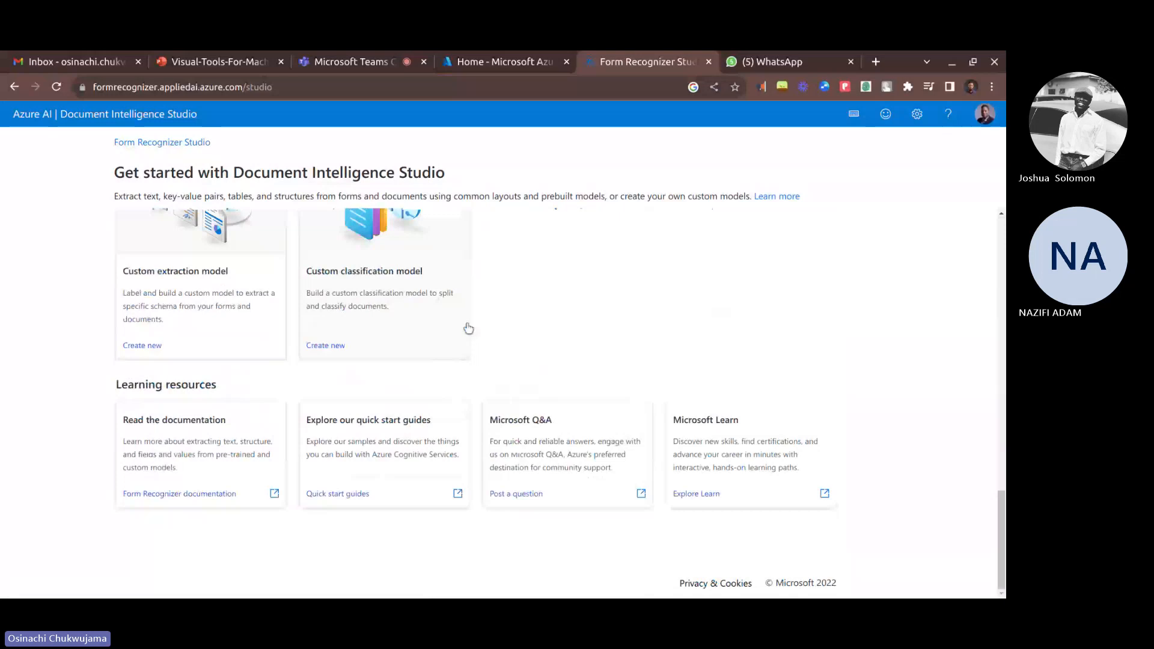
{"action": "scroll", "coordinate": [652, 337], "scroll_direction": "up", "scroll_amount": 3}
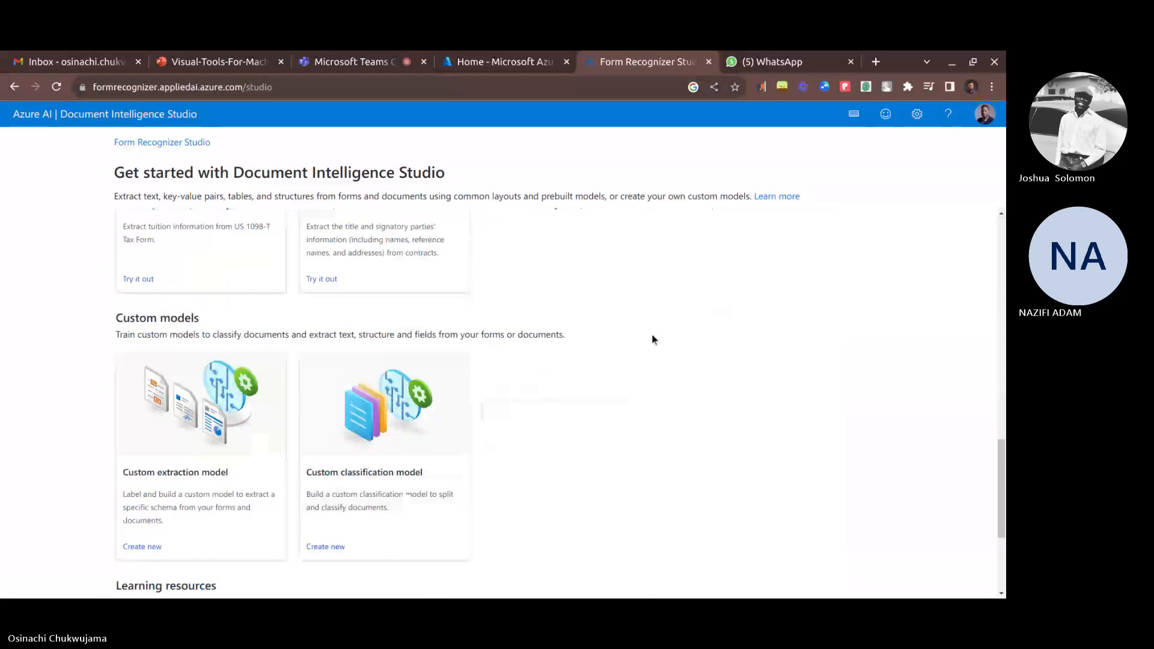
{"action": "left_click", "coordinate": [142, 547]}
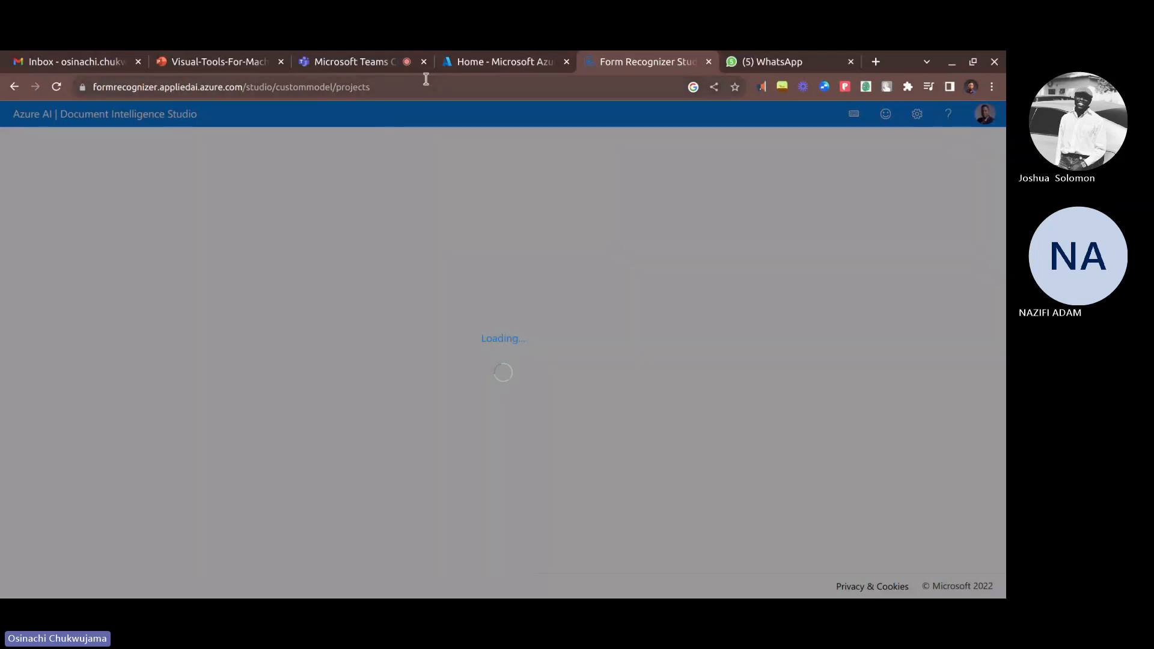
Step: Switch back to the Azure portal and open the formrecog00 storage account from the recent resources
{"action": "left_click", "coordinate": [503, 65]}
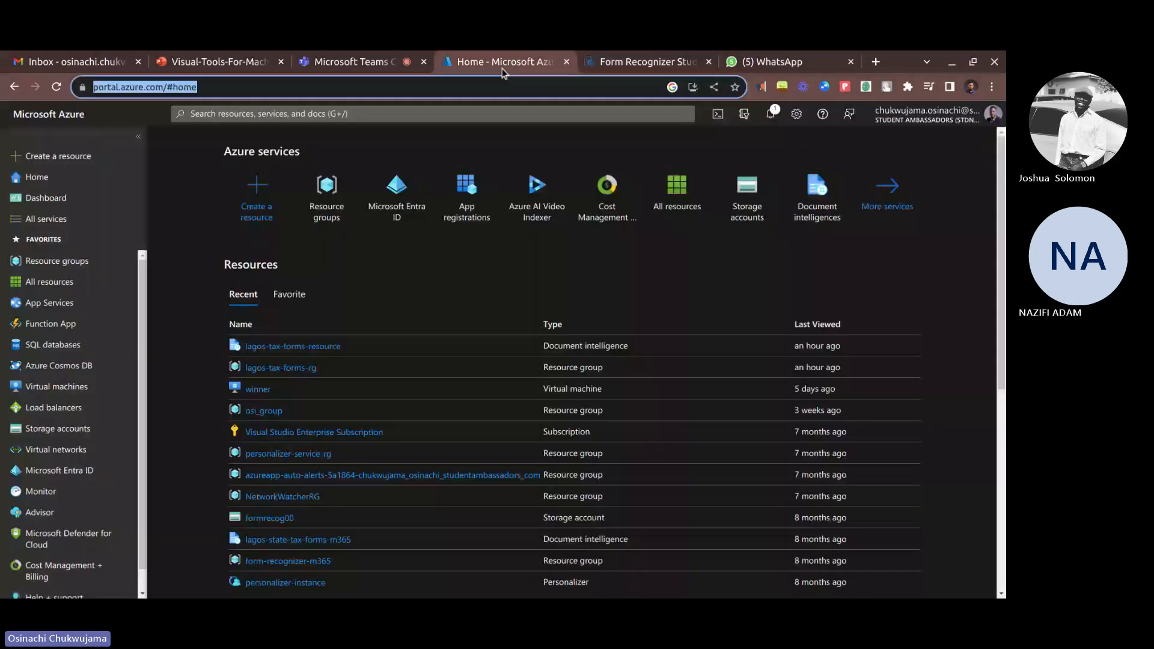
{"action": "left_click", "coordinate": [616, 66]}
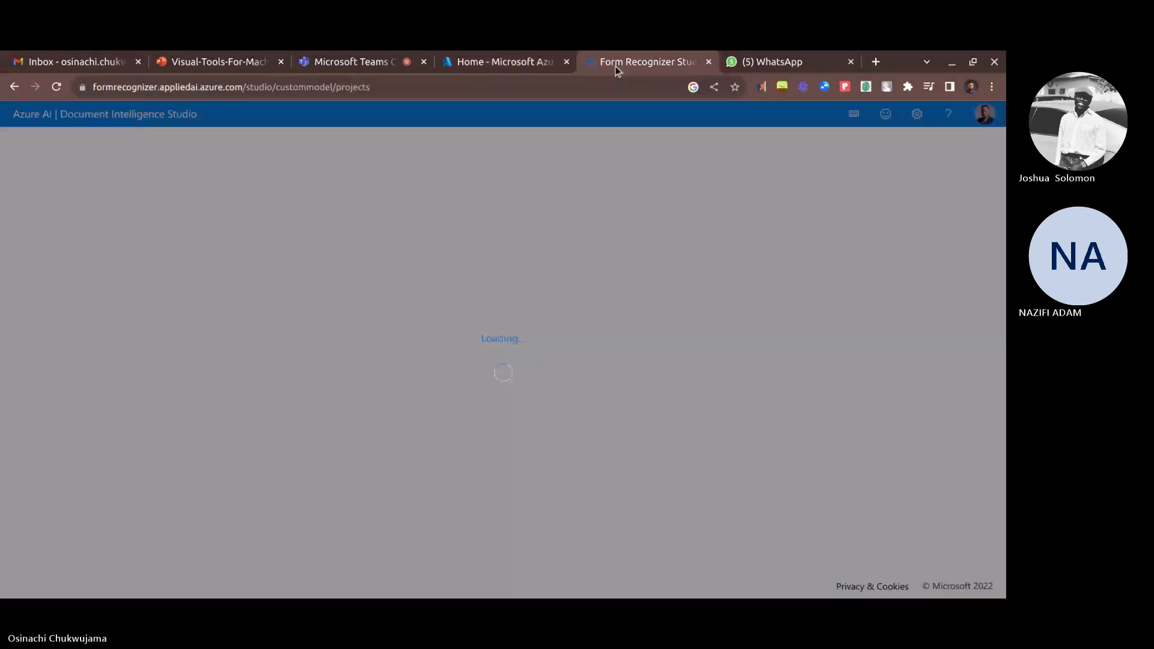
{"action": "left_click", "coordinate": [502, 64]}
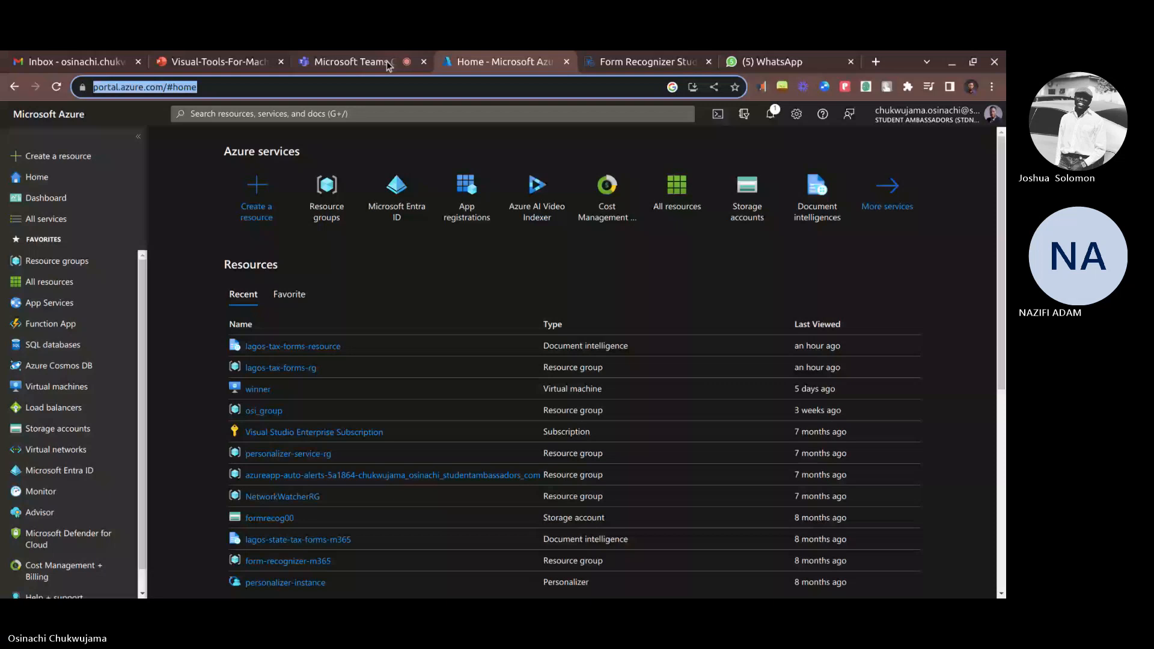
{"action": "scroll", "coordinate": [282, 312], "scroll_direction": "down", "scroll_amount": 1}
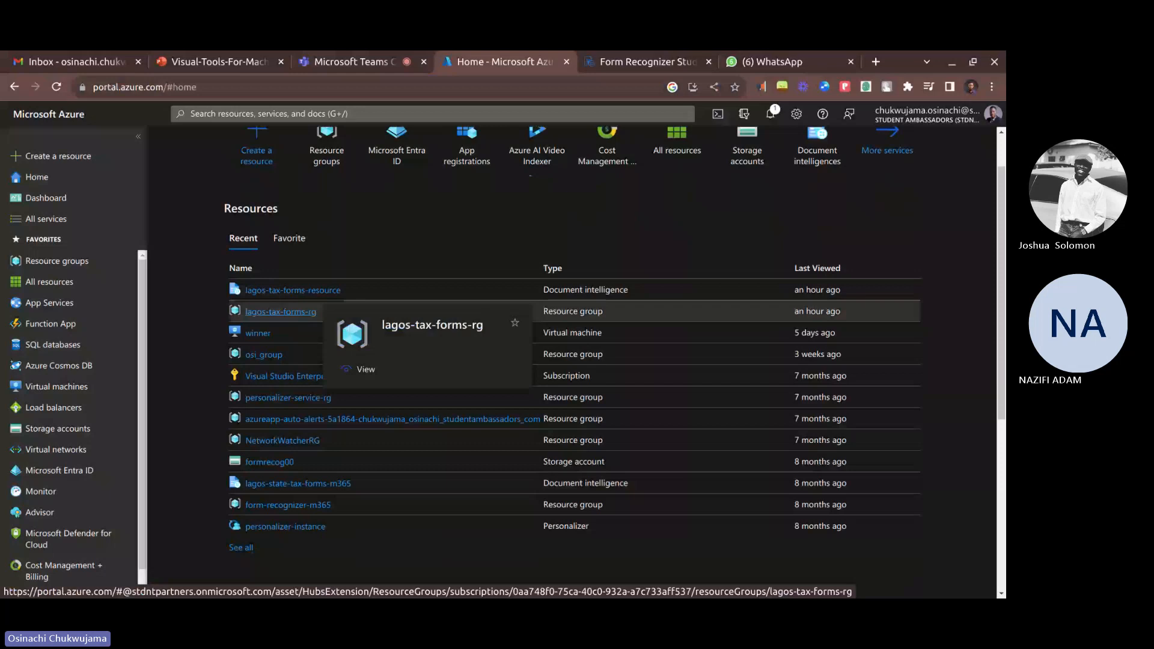
{"action": "left_click", "coordinate": [269, 462]}
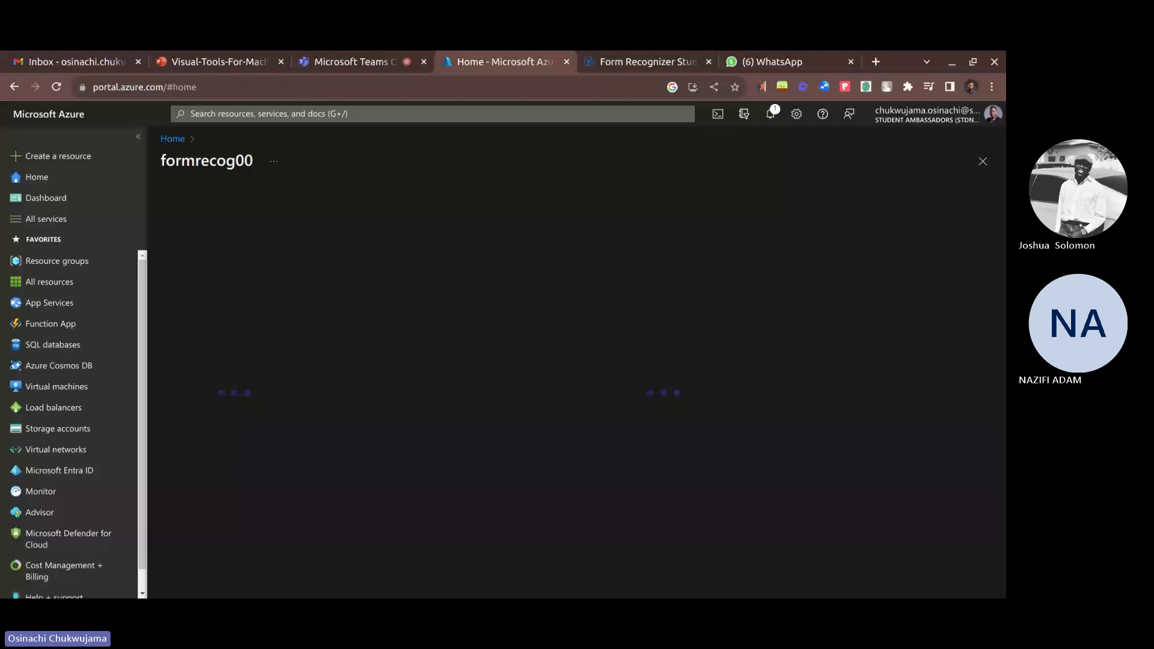
Step: Return to Document Intelligence Studio, close the account sign-in dialog, and review the custom extraction model page down to its project list
{"action": "key", "text": "ctrl+Tab"}
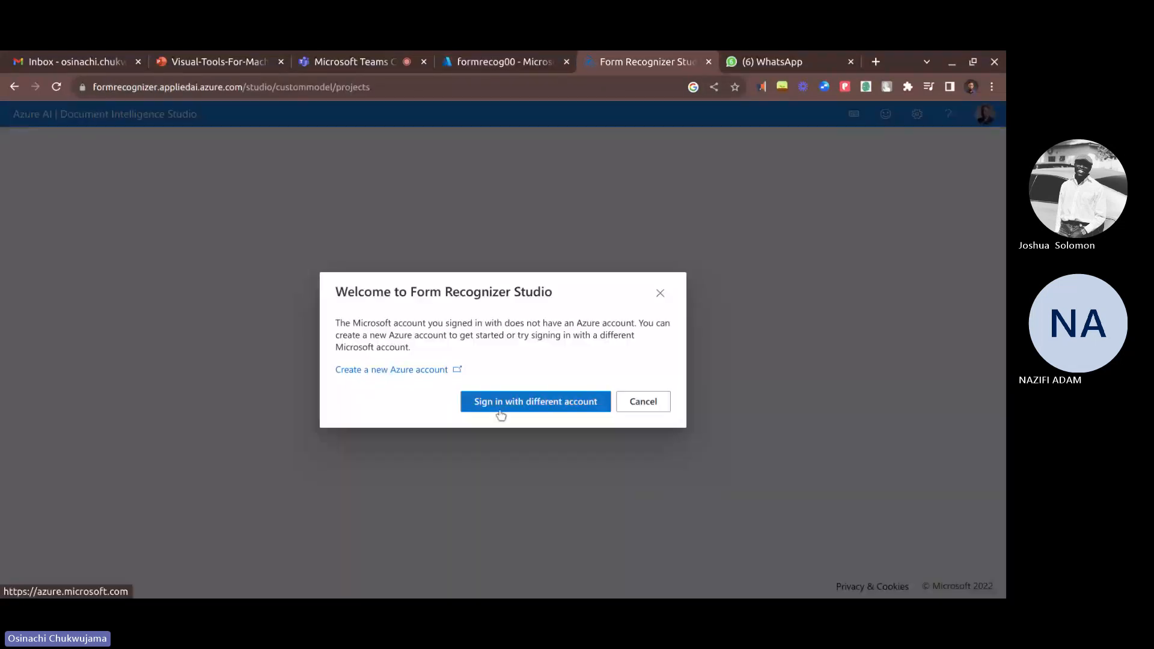
{"action": "left_click", "coordinate": [660, 295]}
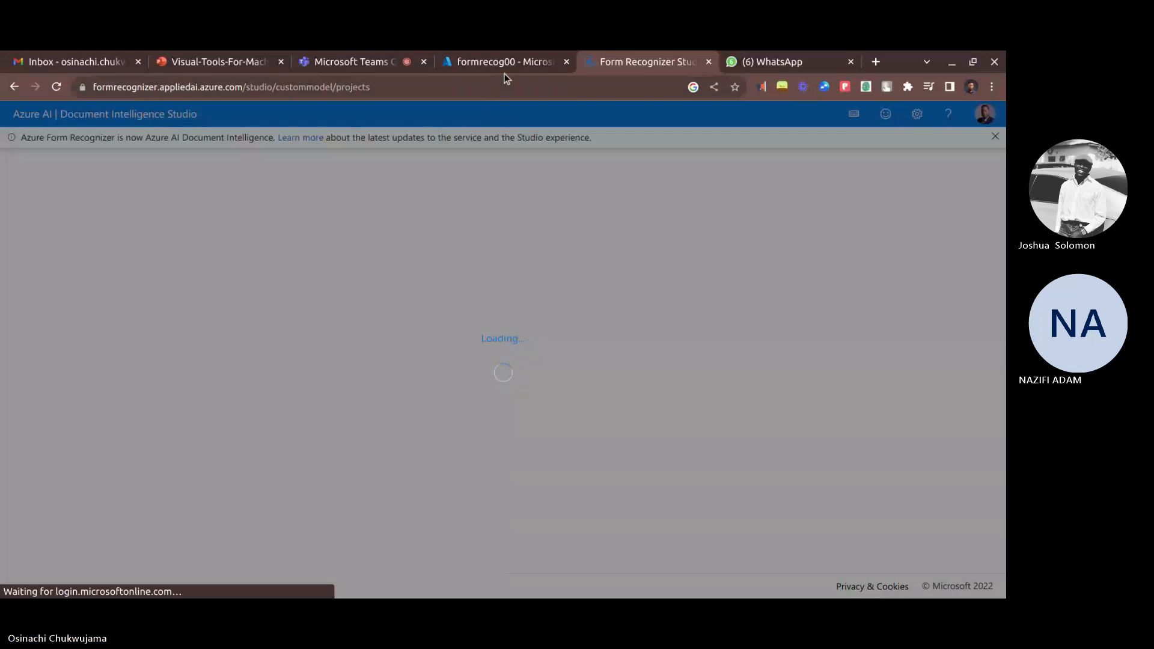
{"action": "scroll", "coordinate": [465, 251], "scroll_direction": "down", "scroll_amount": 4}
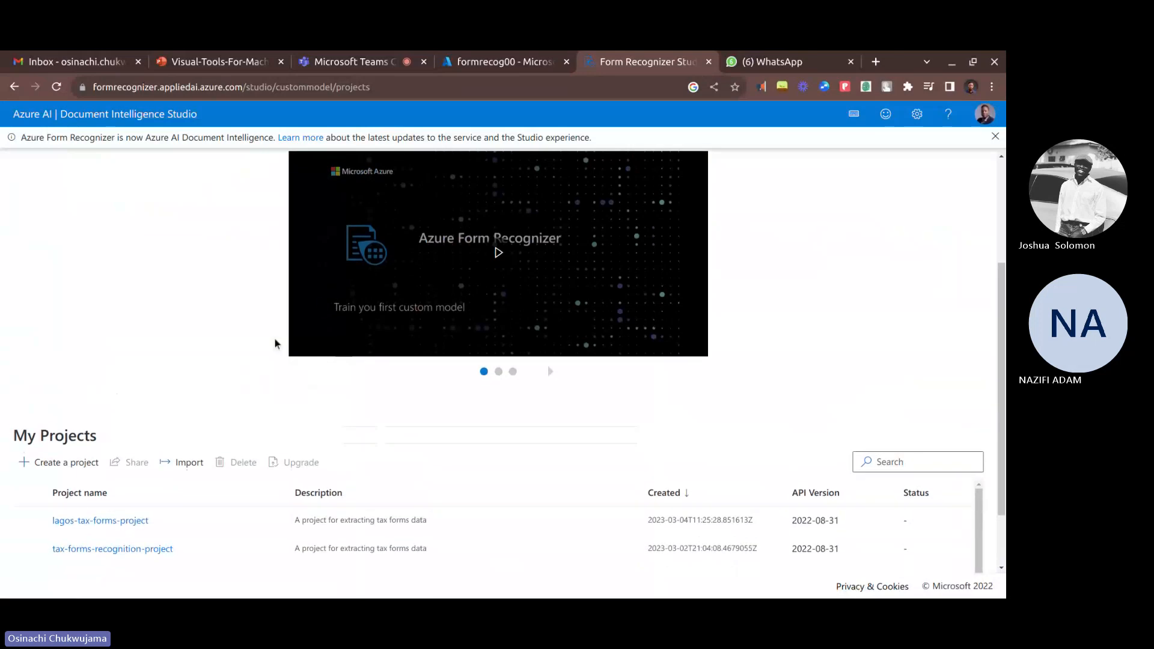
{"action": "scroll", "coordinate": [274, 343], "scroll_direction": "down", "scroll_amount": 1}
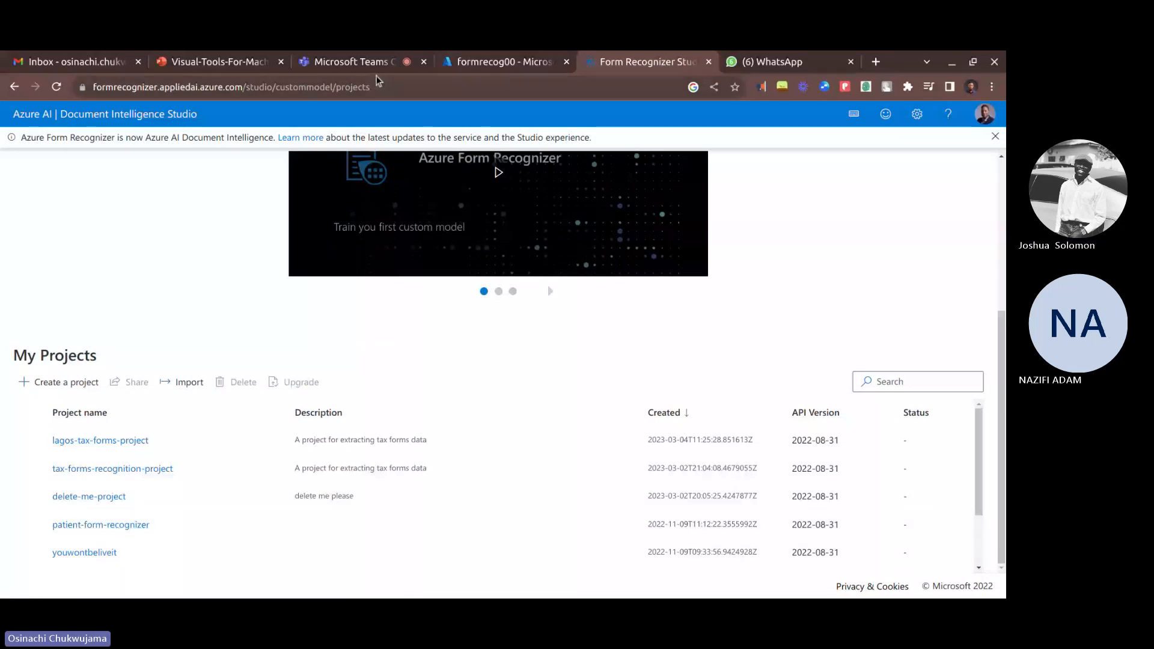
{"action": "left_click", "coordinate": [360, 62]}
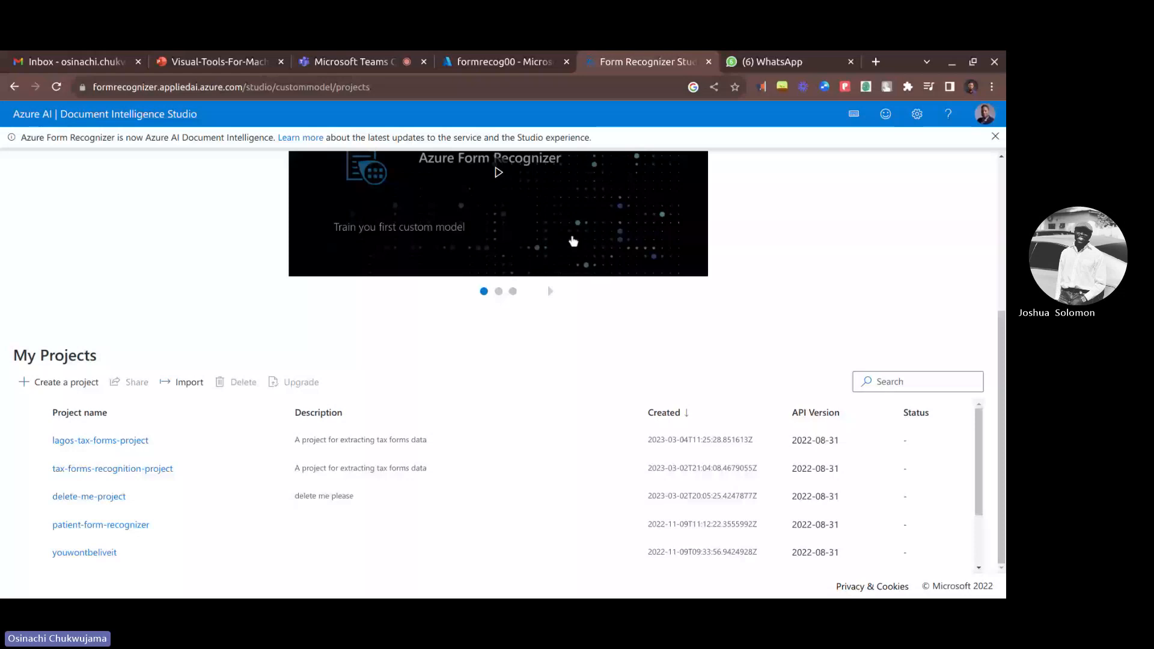
{"action": "scroll", "coordinate": [533, 279], "scroll_direction": "up", "scroll_amount": 4}
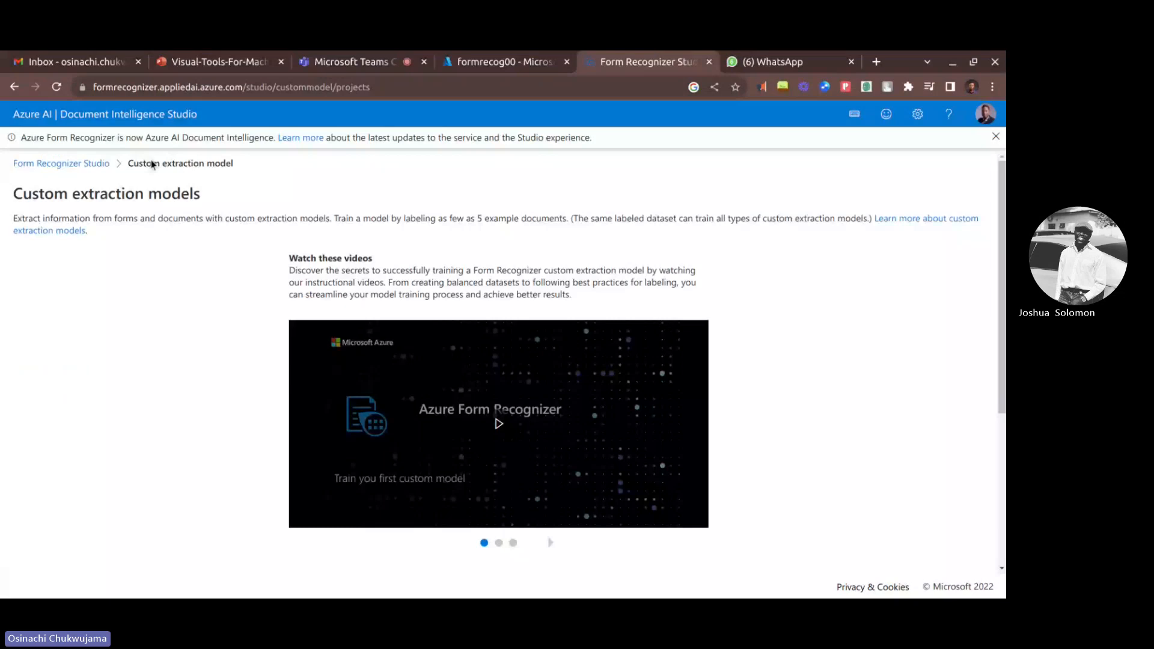
{"action": "left_click_drag", "start_coordinate": [152, 164], "coordinate": [214, 186]}
{"action": "scroll", "coordinate": [132, 453], "scroll_direction": "down", "scroll_amount": 4}
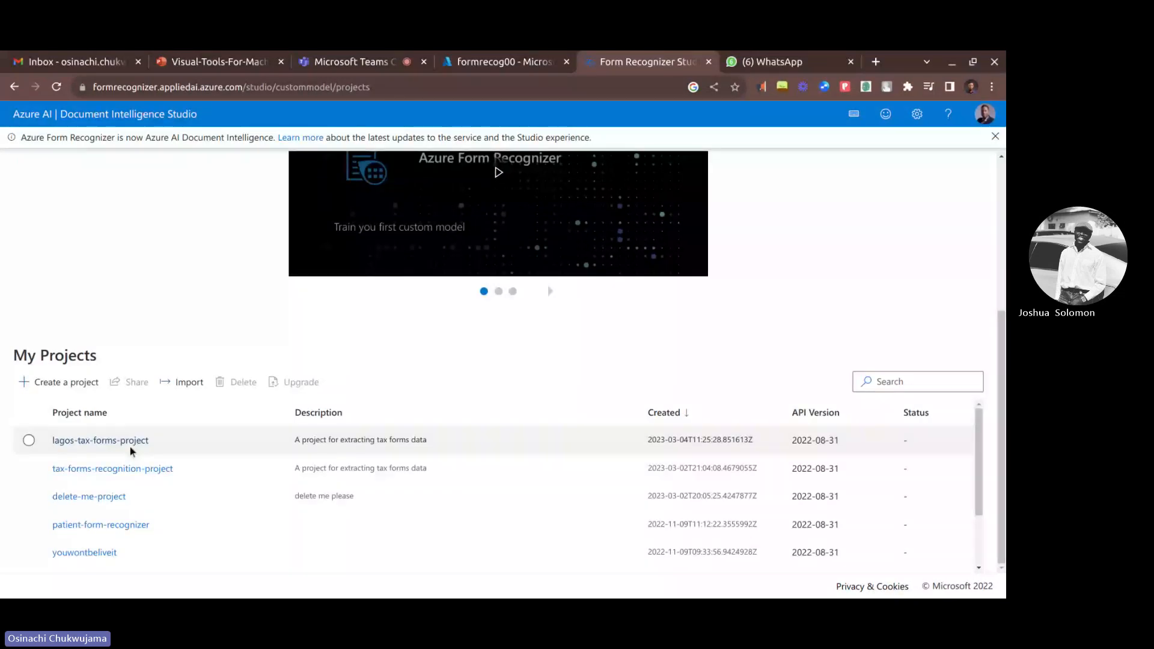
Step: Try to open lagos-tax-forms-project and return to the project list
{"action": "left_click", "coordinate": [130, 445]}
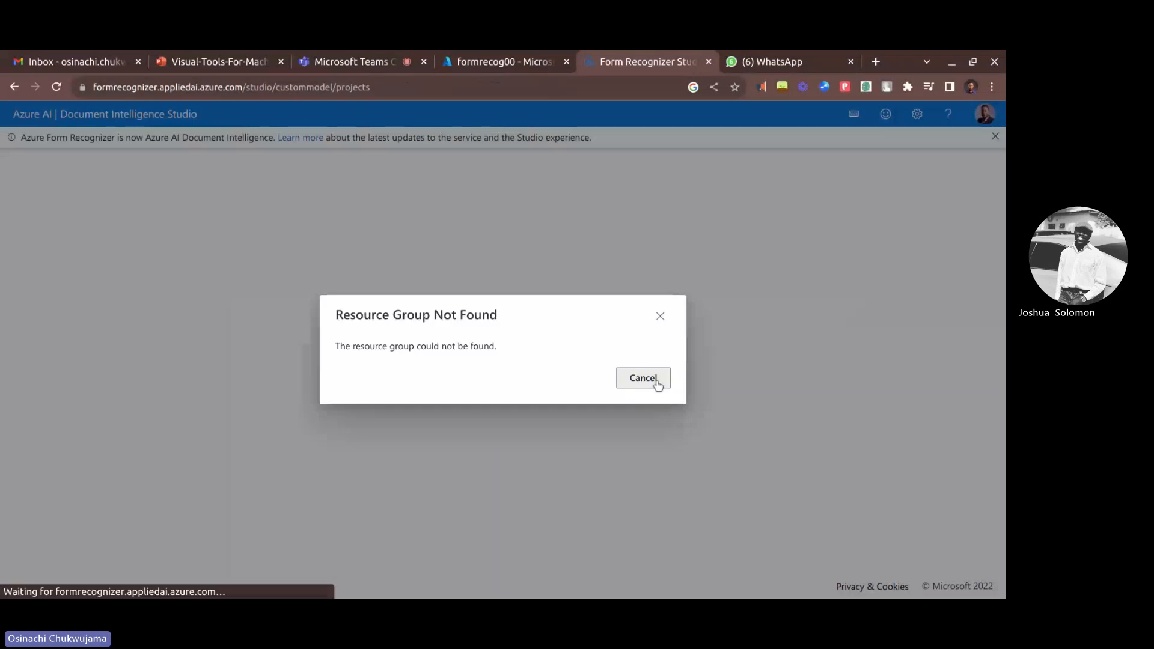
{"action": "left_click", "coordinate": [654, 381]}
{"action": "scroll", "coordinate": [650, 370], "scroll_direction": "down", "scroll_amount": 4}
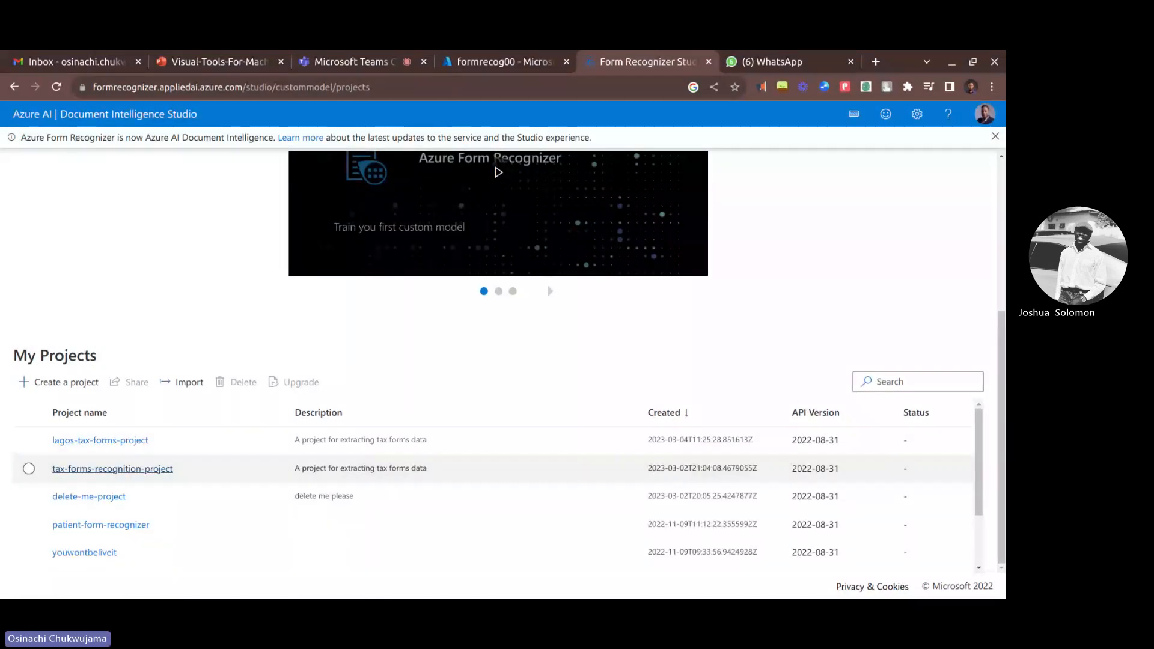
Step: Open tax-forms-recognition-project and examine the labelled fields on its first tax form
{"action": "left_click", "coordinate": [117, 470]}
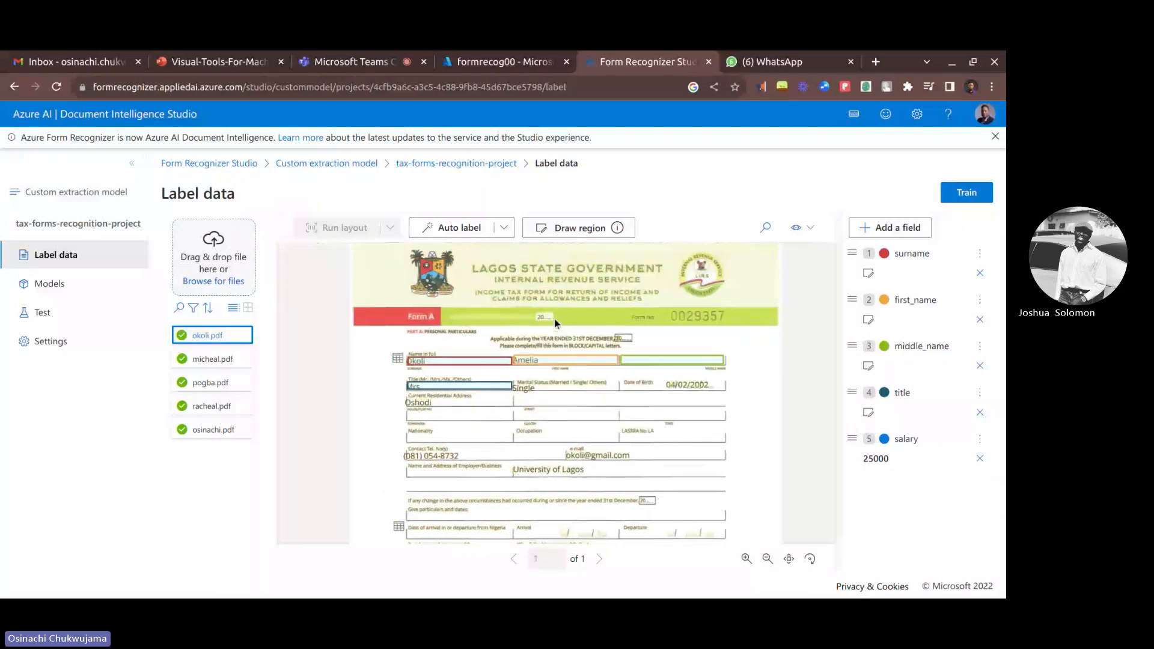
{"action": "left_click_drag", "start_coordinate": [553, 319], "coordinate": [538, 335]}
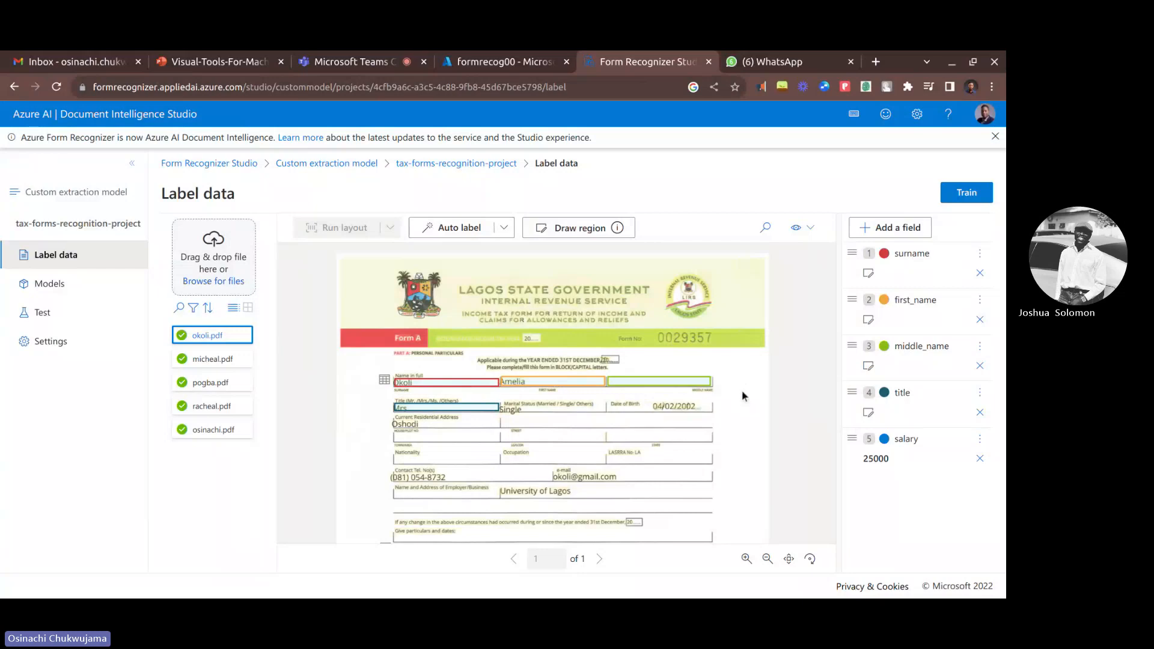
{"action": "left_click_drag", "start_coordinate": [743, 396], "coordinate": [742, 289]}
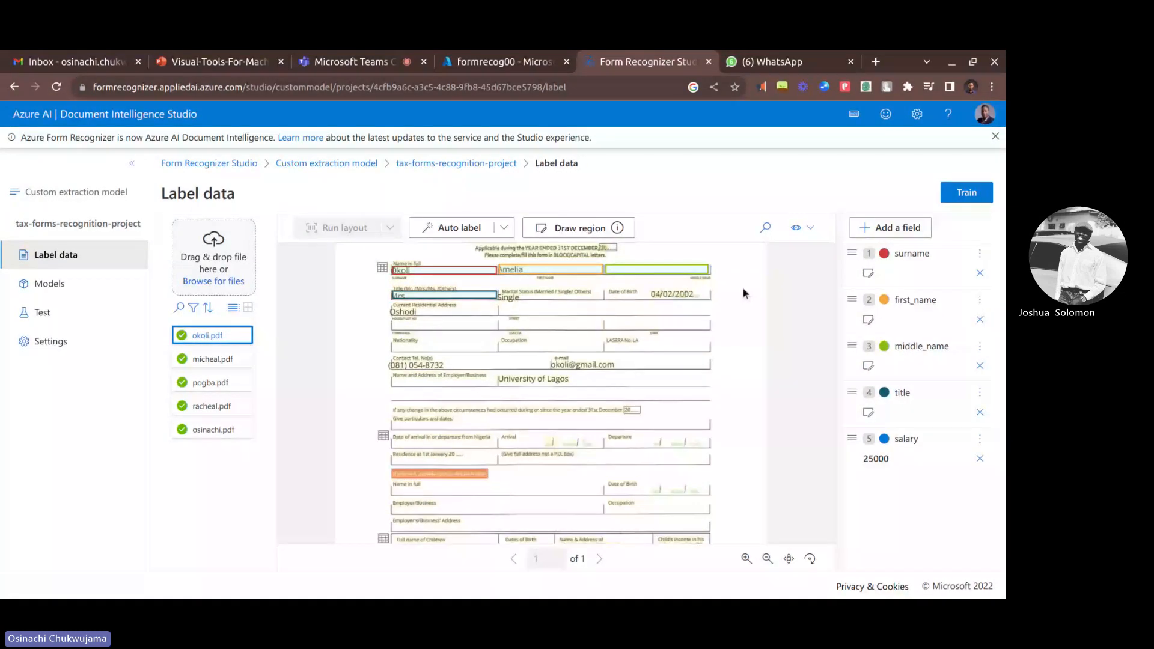
{"action": "left_click_drag", "start_coordinate": [753, 481], "coordinate": [735, 435]}
{"action": "left_click_drag", "start_coordinate": [737, 361], "coordinate": [727, 460]}
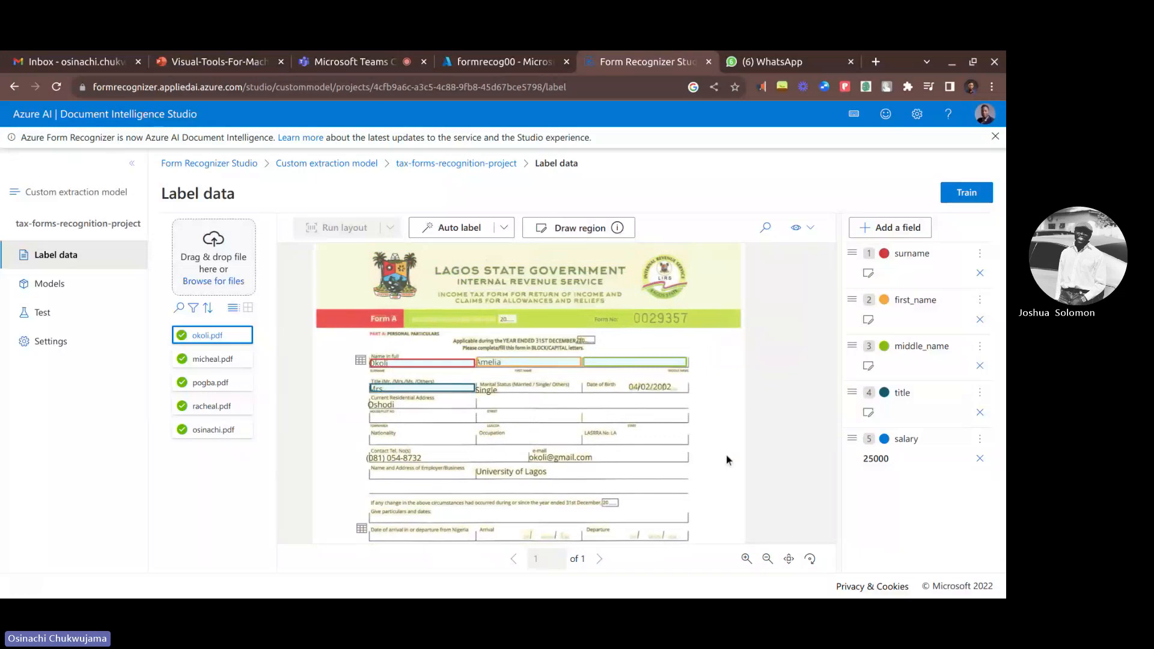
{"action": "left_click_drag", "start_coordinate": [726, 457], "coordinate": [748, 467]}
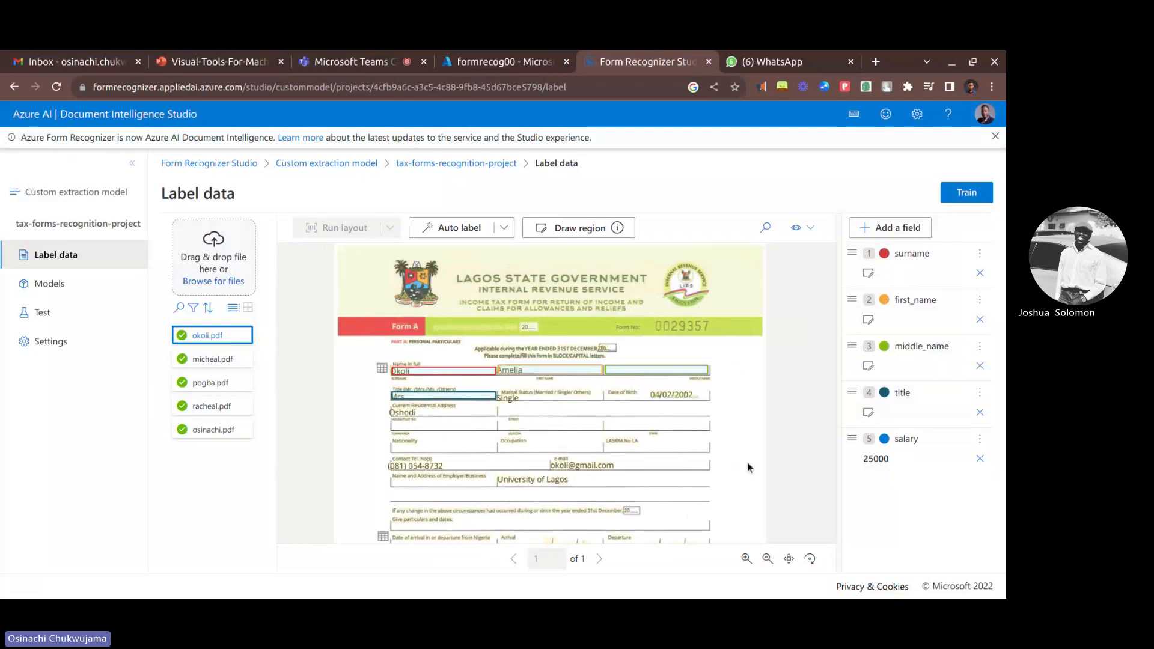
{"action": "scroll", "coordinate": [747, 463], "scroll_direction": "down", "scroll_amount": 1}
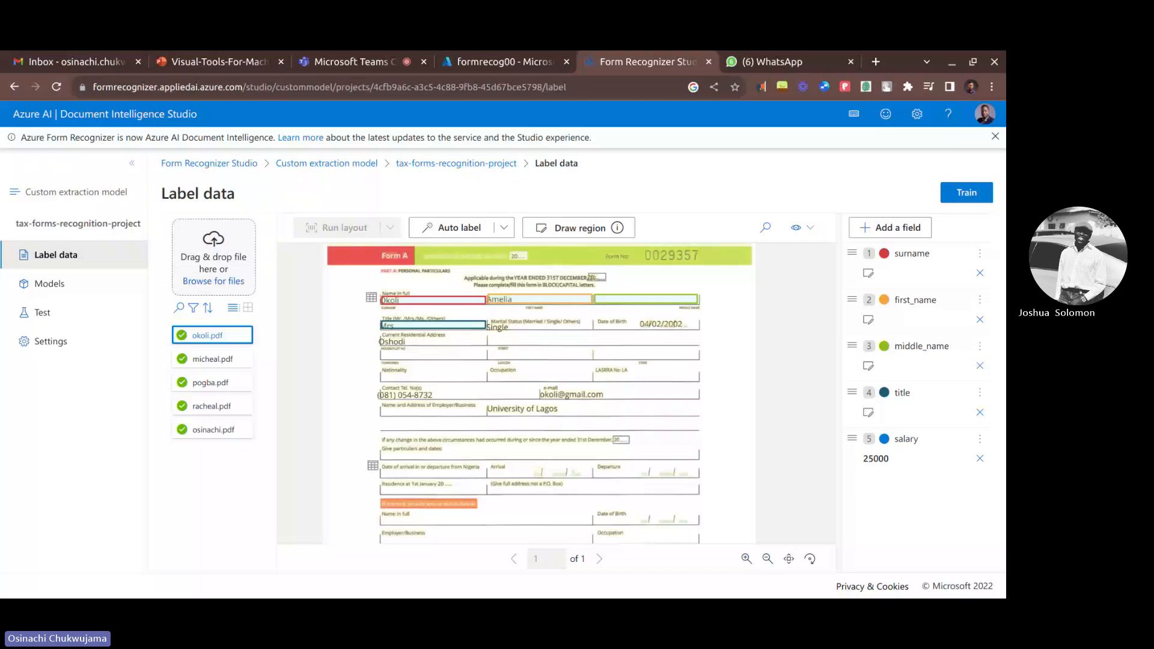
{"action": "scroll", "coordinate": [316, 300], "scroll_direction": "up", "scroll_amount": 1}
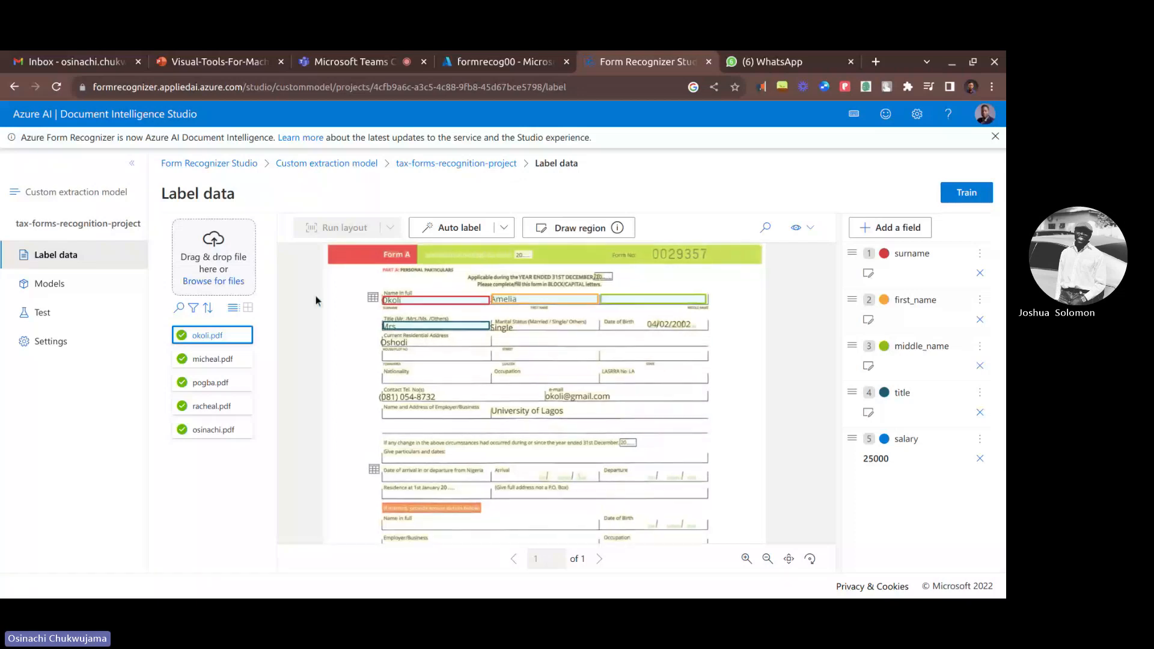
Step: Examine the labelled fields on the first tax form, look through the second and third forms, and return to the first form
{"action": "scroll", "coordinate": [315, 299], "scroll_direction": "up", "scroll_amount": 2}
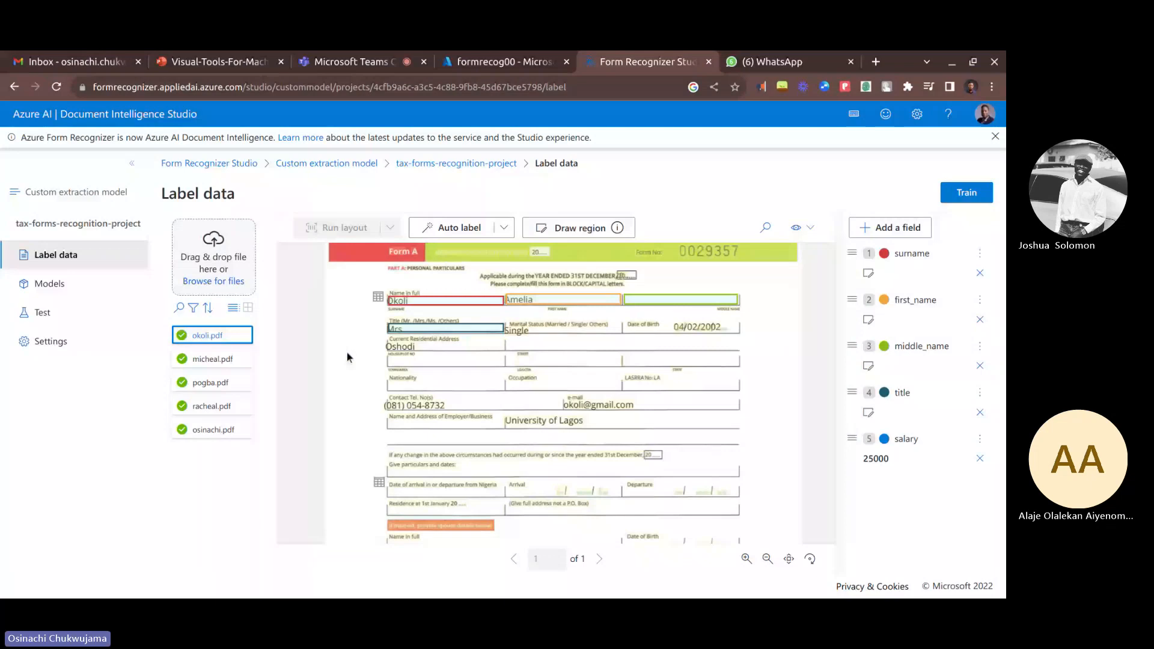
{"action": "scroll", "coordinate": [347, 352], "scroll_direction": "up", "scroll_amount": 1}
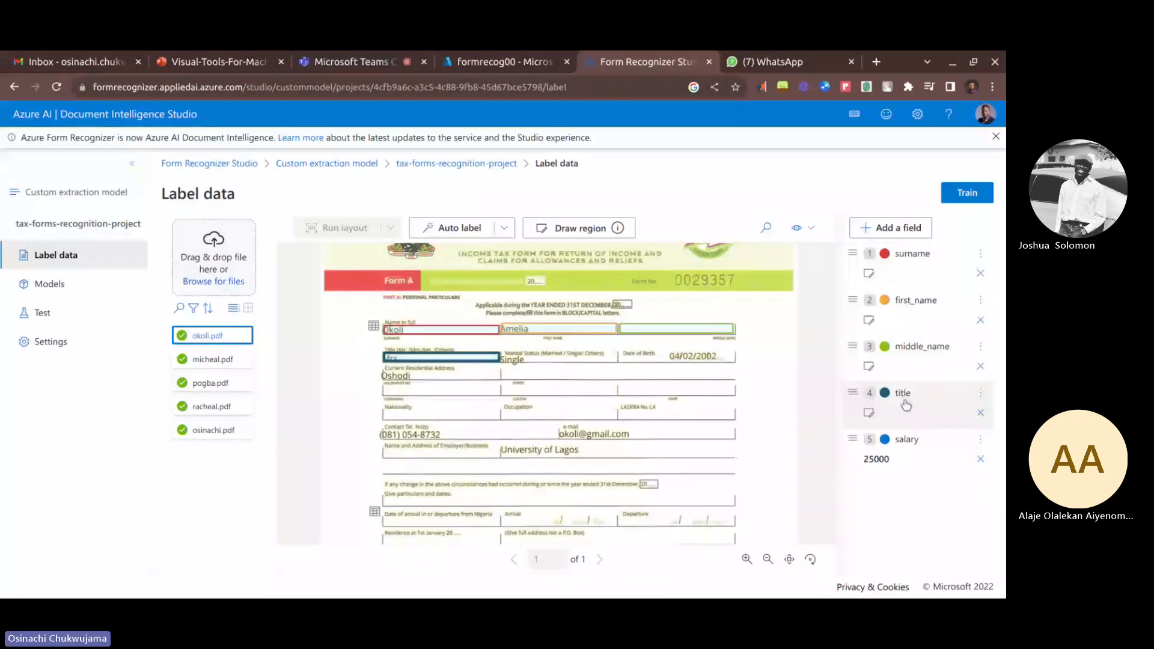
{"action": "scroll", "coordinate": [577, 385], "scroll_direction": "down", "scroll_amount": 1}
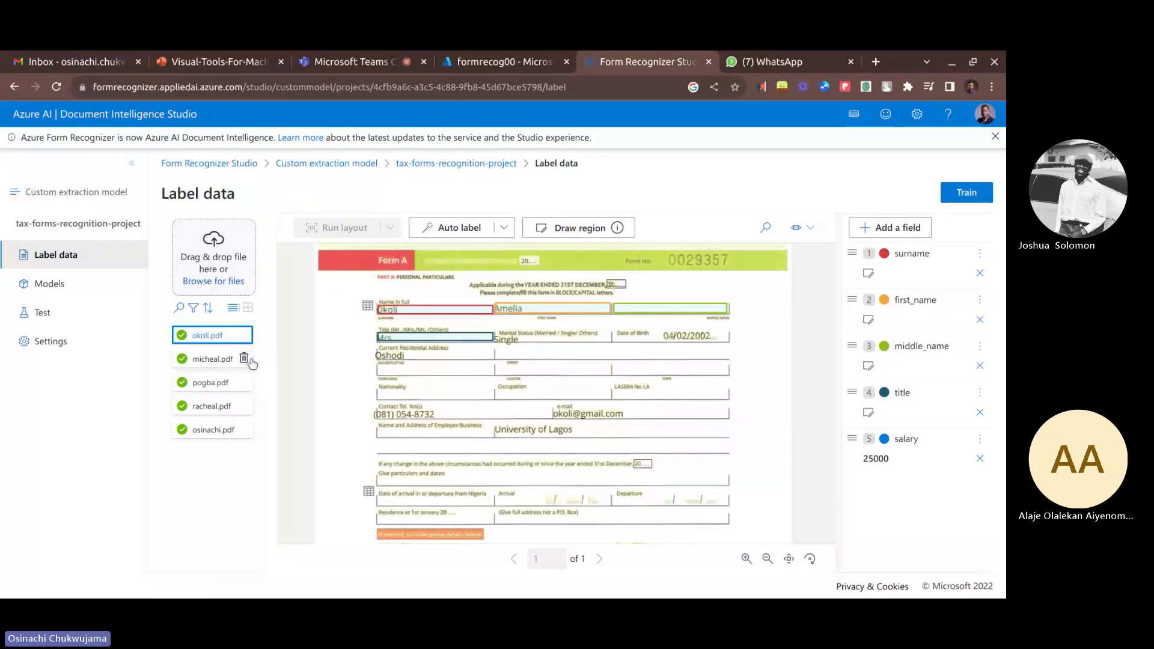
{"action": "left_click", "coordinate": [250, 362]}
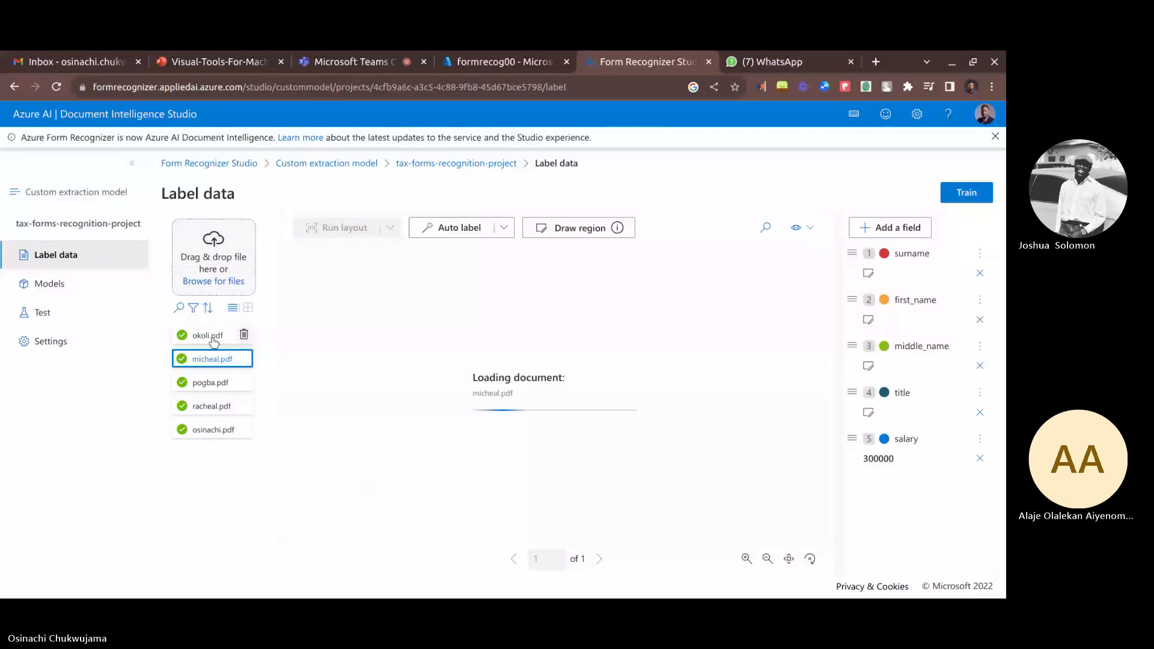
{"action": "key", "text": "Down"}
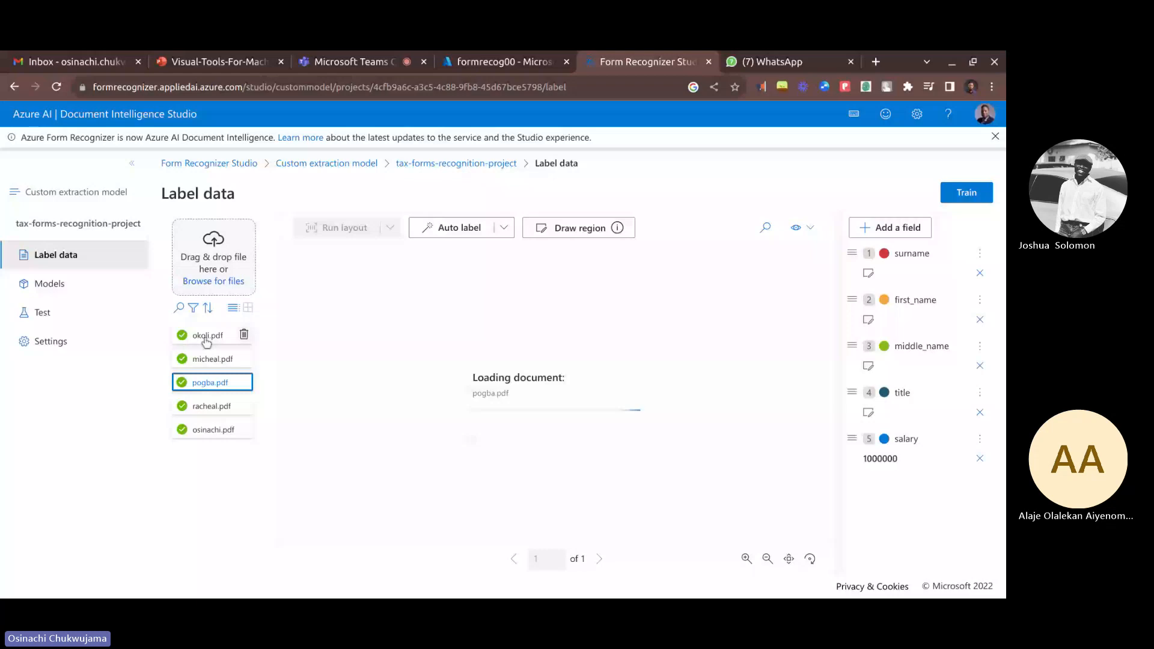
{"action": "left_click", "coordinate": [206, 336]}
{"action": "scroll", "coordinate": [593, 375], "scroll_direction": "up", "scroll_amount": 1}
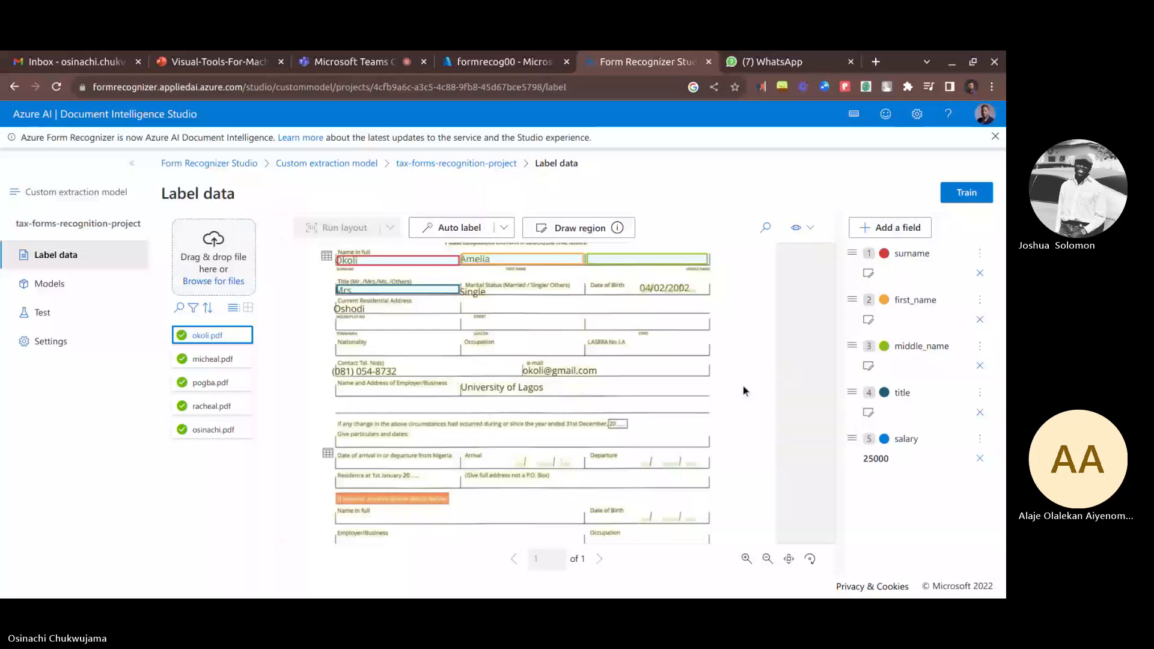
{"action": "scroll", "coordinate": [743, 385], "scroll_direction": "up", "scroll_amount": 1}
Step: Add a field named phone_number and assign it to a region drawn around the contact telephone number on the first form
{"action": "left_click", "coordinate": [889, 227]}
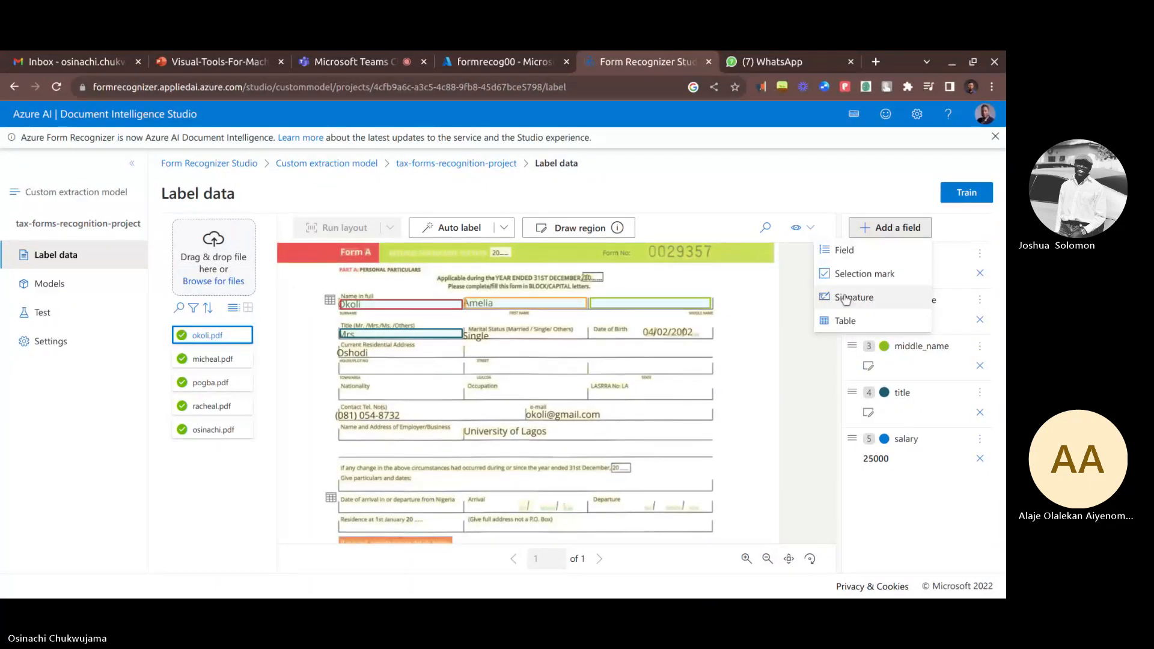
{"action": "left_click", "coordinate": [845, 298]}
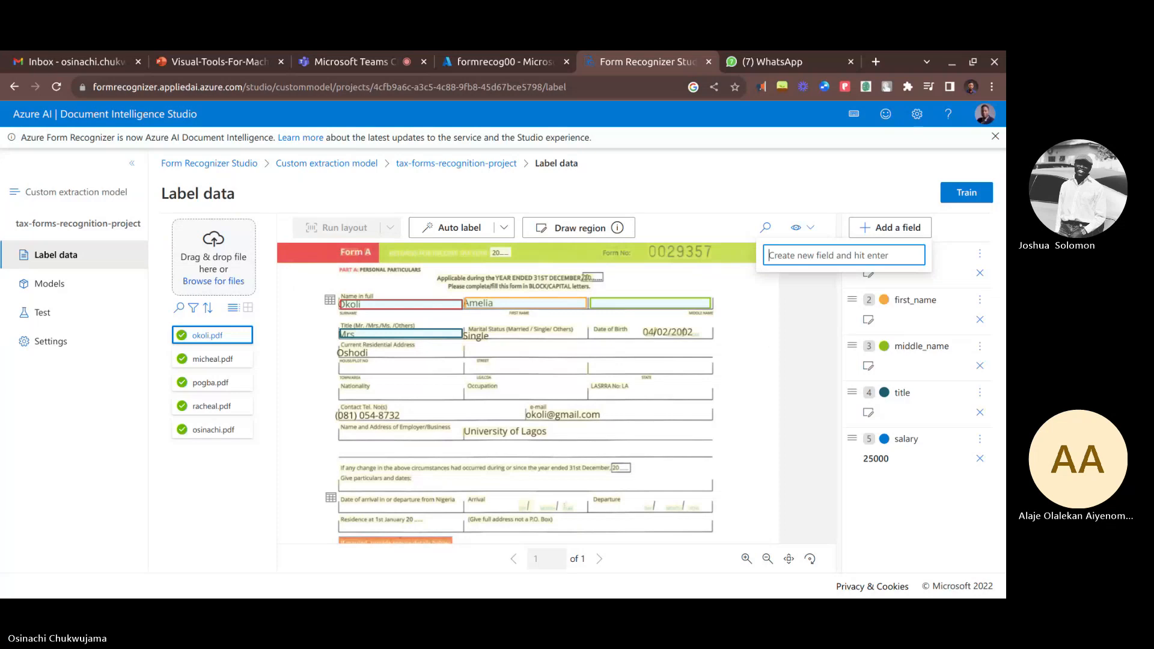
{"action": "type", "text": "phone_n"}
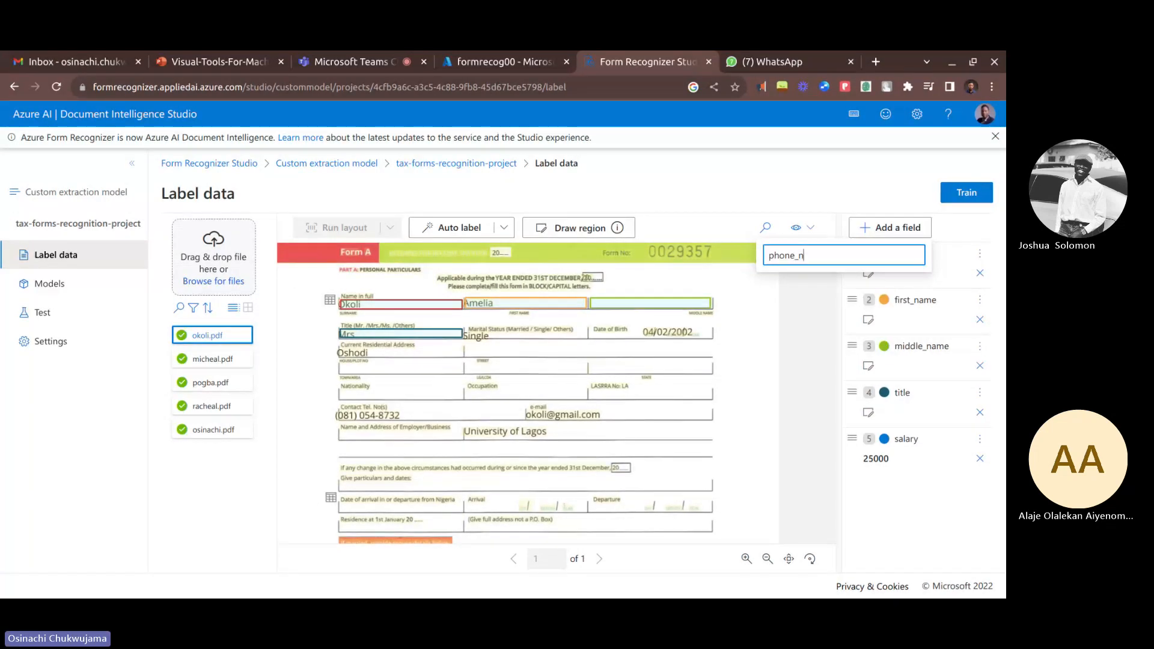
{"action": "type", "text": "umber"}
{"action": "key", "text": "Return"}
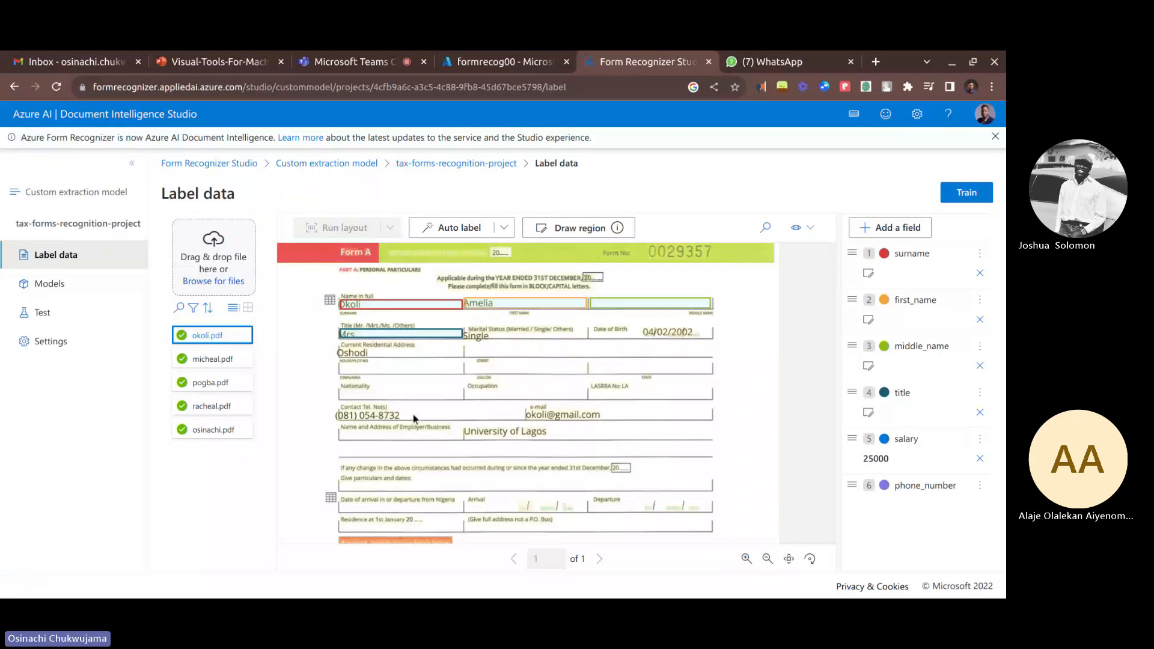
{"action": "mouse_move", "coordinate": [346, 414]}
{"action": "left_mouse_down"}
{"action": "mouse_move", "coordinate": [396, 415]}
{"action": "mouse_move", "coordinate": [352, 418]}
{"action": "left_mouse_up"}
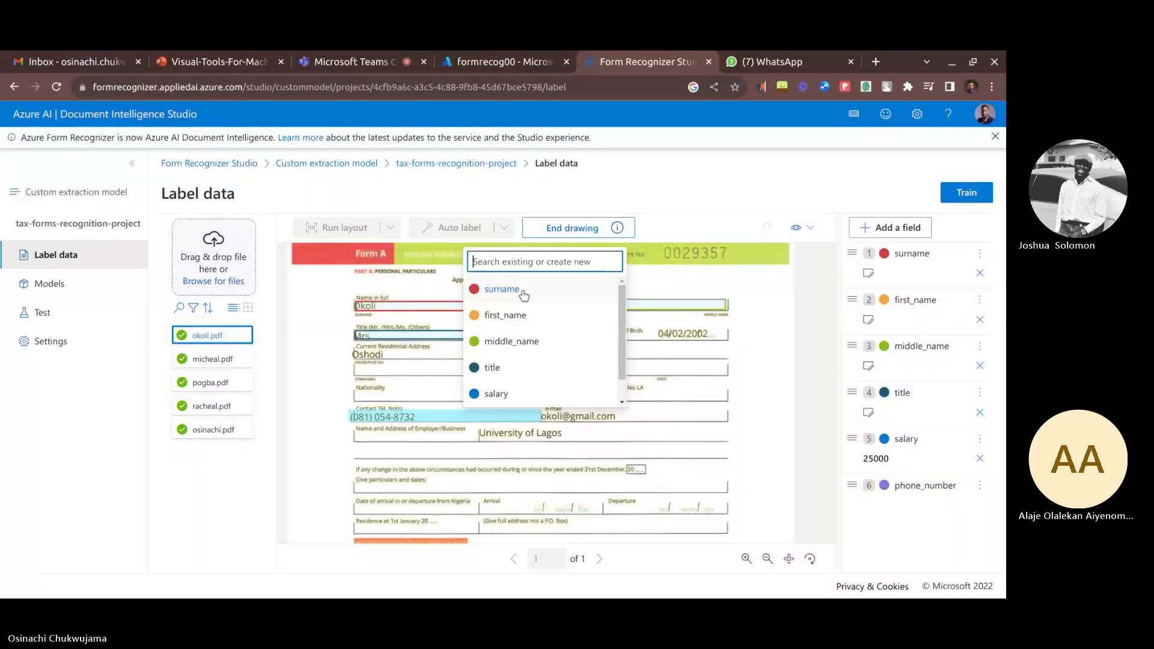
{"action": "left_click", "coordinate": [903, 485]}
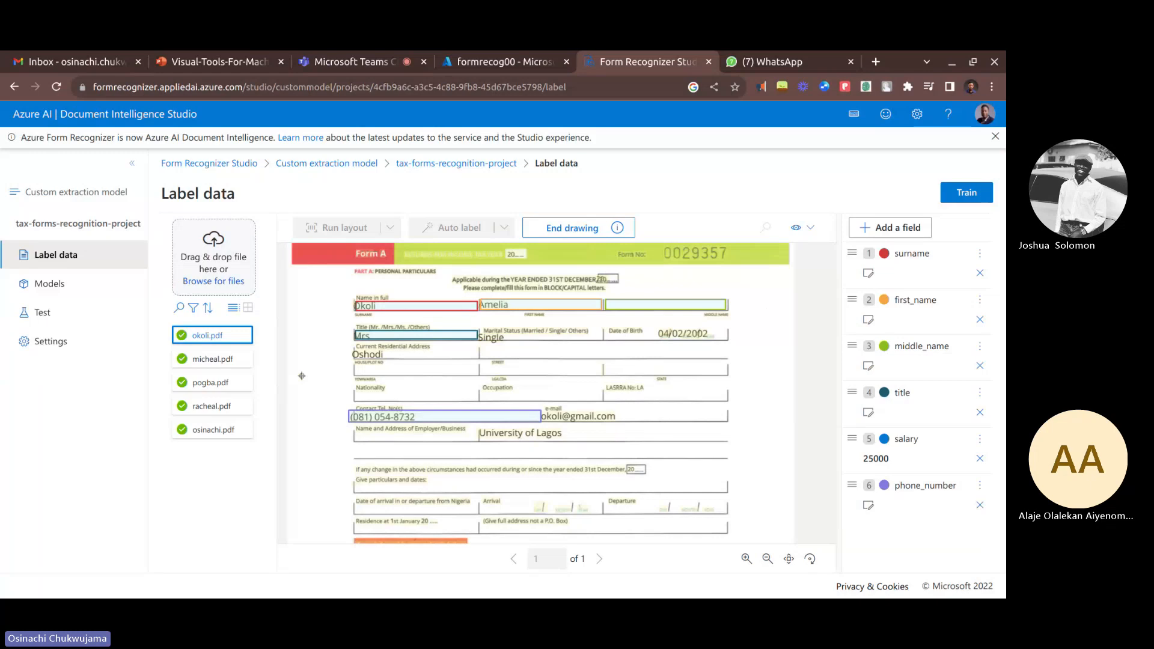
Step: Open the second tax form, draw a region around its contact telephone number and assign it to phone_number
{"action": "left_click", "coordinate": [212, 359]}
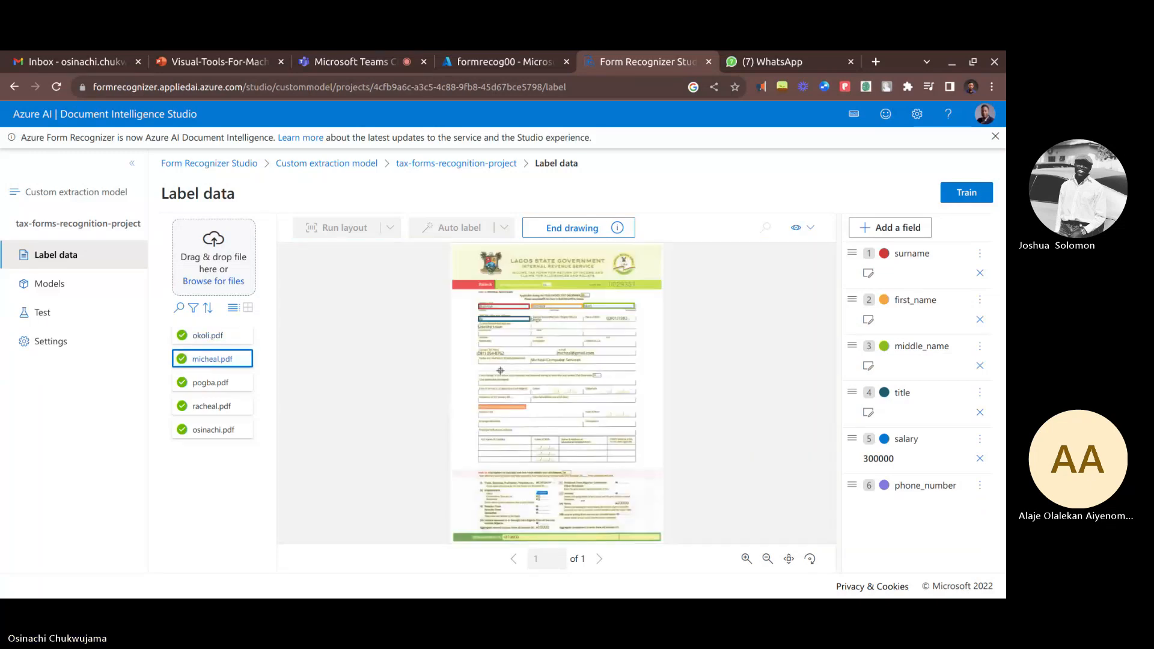
{"action": "scroll", "coordinate": [500, 371], "scroll_direction": "up", "scroll_amount": 3}
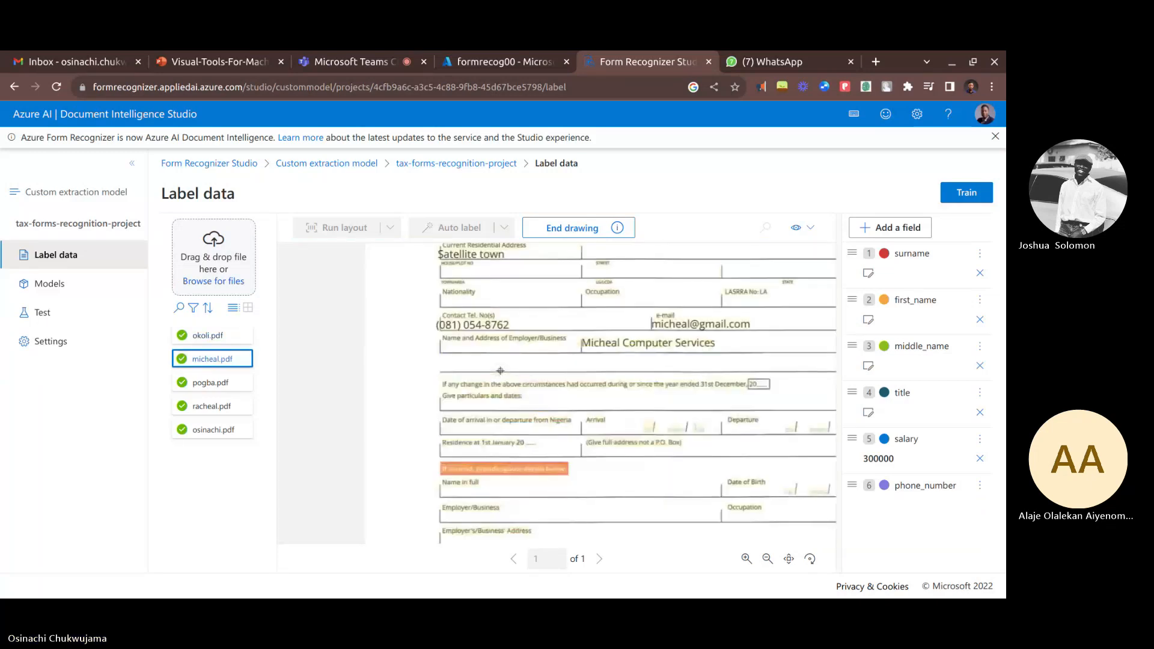
{"action": "scroll", "coordinate": [500, 371], "scroll_direction": "up", "scroll_amount": 1}
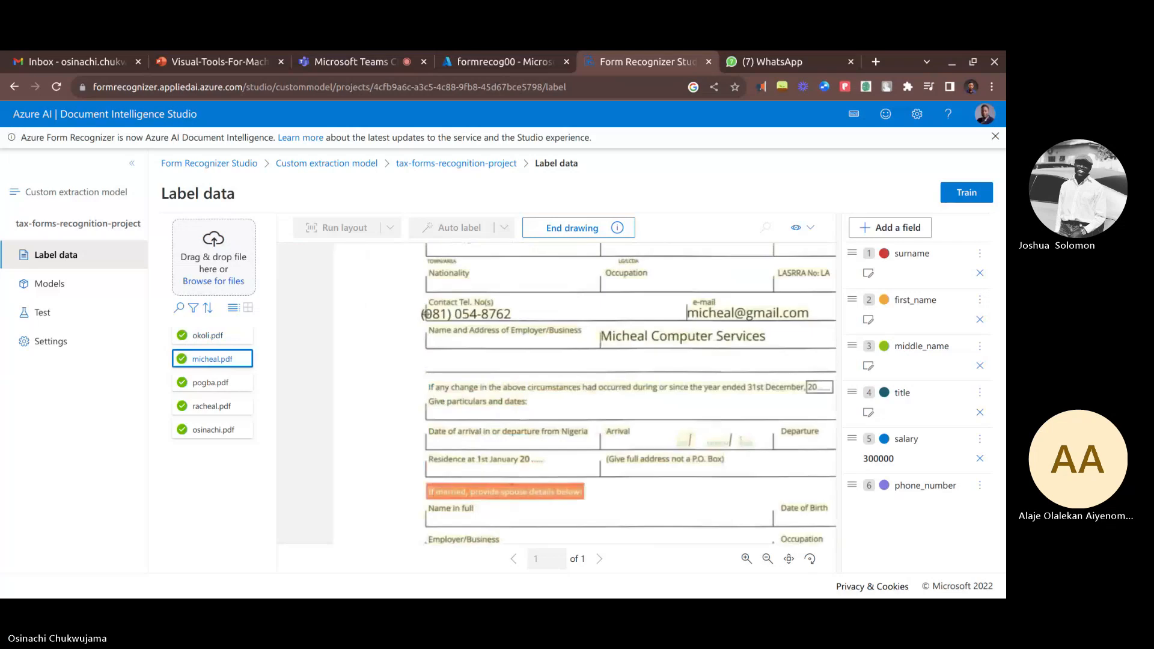
{"action": "left_click_drag", "start_coordinate": [424, 313], "coordinate": [685, 318]}
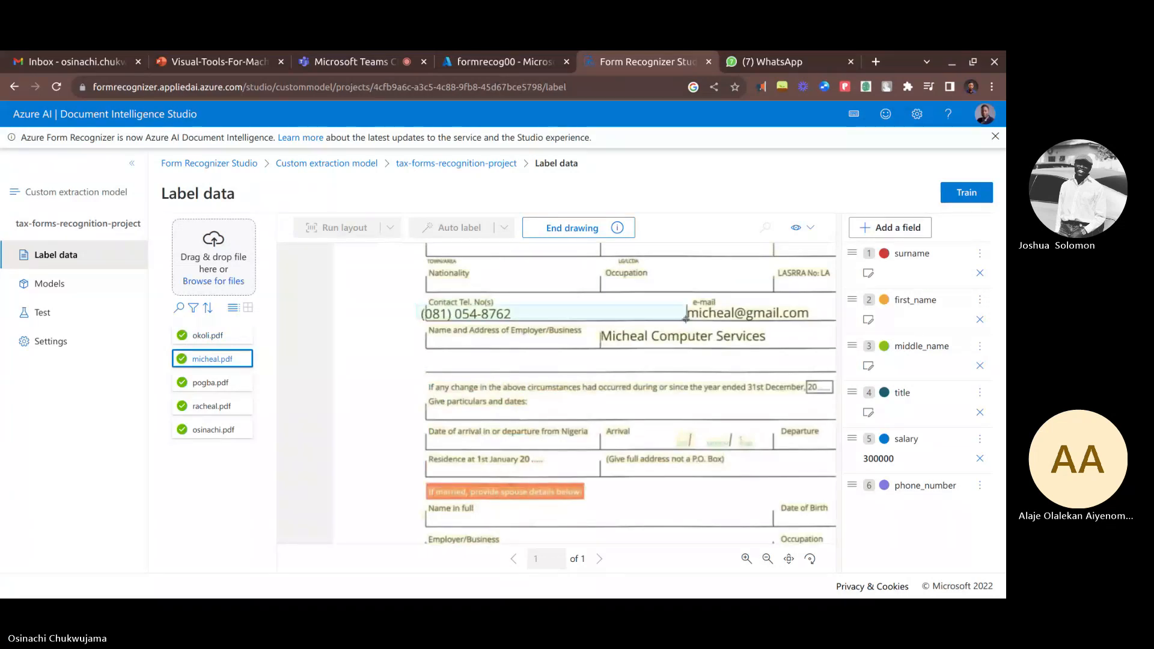
{"action": "left_click_drag", "start_coordinate": [684, 319], "coordinate": [683, 319]}
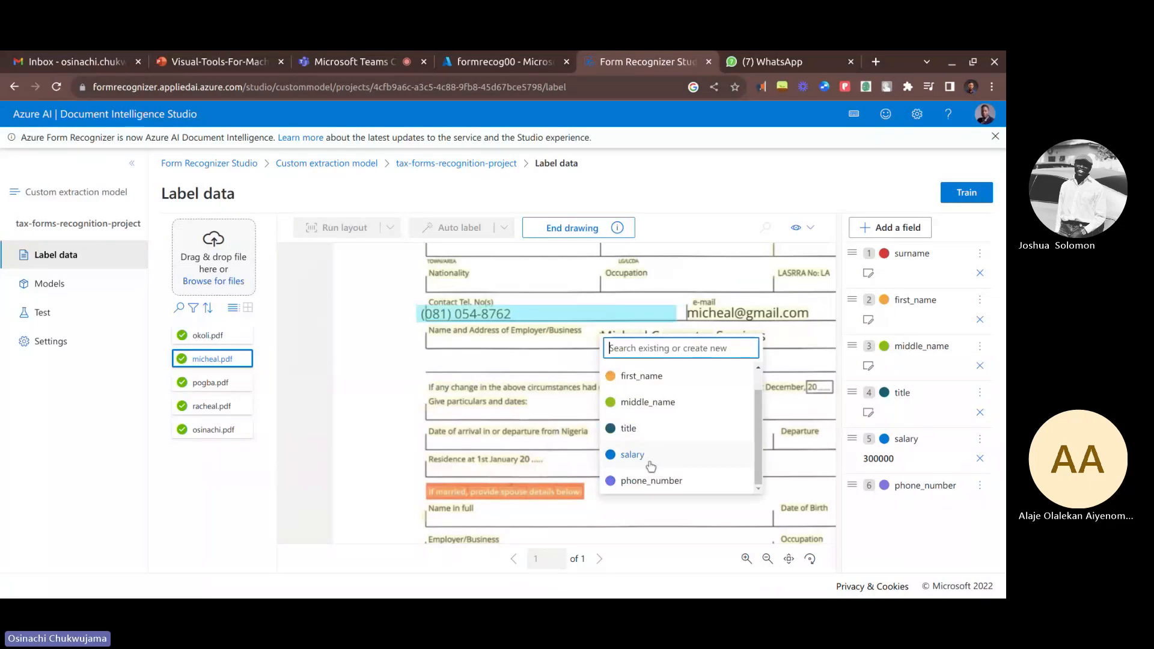
{"action": "left_click", "coordinate": [622, 480]}
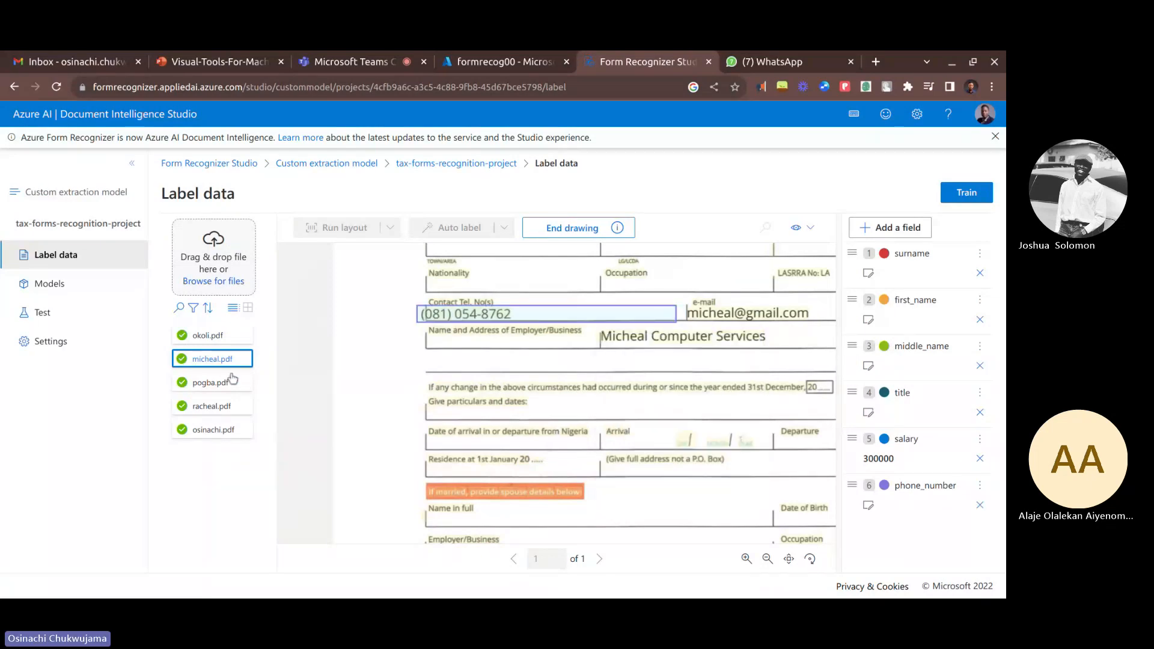
Step: Draw regions around the contact telephone numbers on the third and fourth tax forms and assign them to phone_number
{"action": "left_click", "coordinate": [232, 378]}
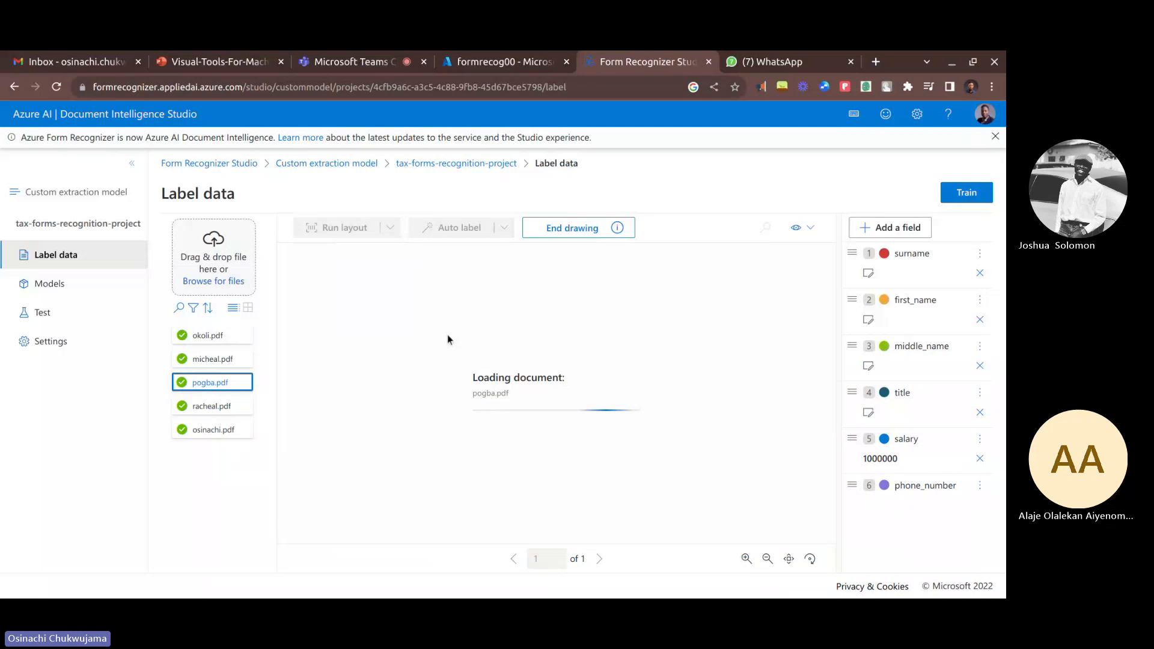
{"action": "left_click_drag", "start_coordinate": [732, 359], "coordinate": [732, 358]}
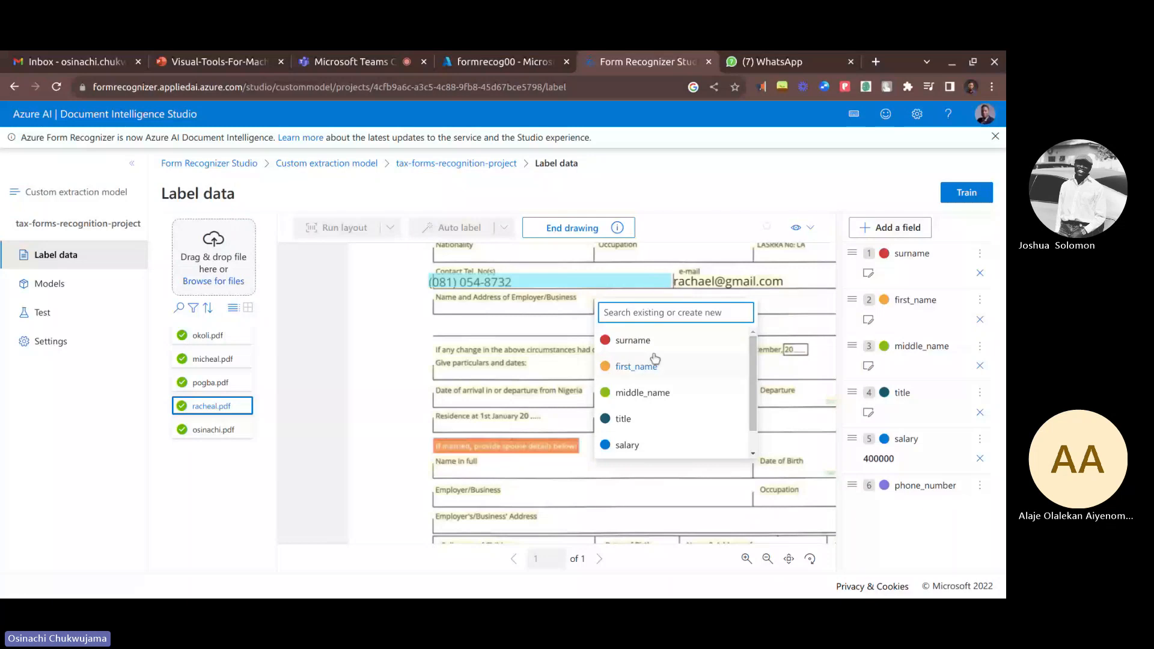
{"action": "scroll", "coordinate": [652, 396], "scroll_direction": "down", "scroll_amount": 1}
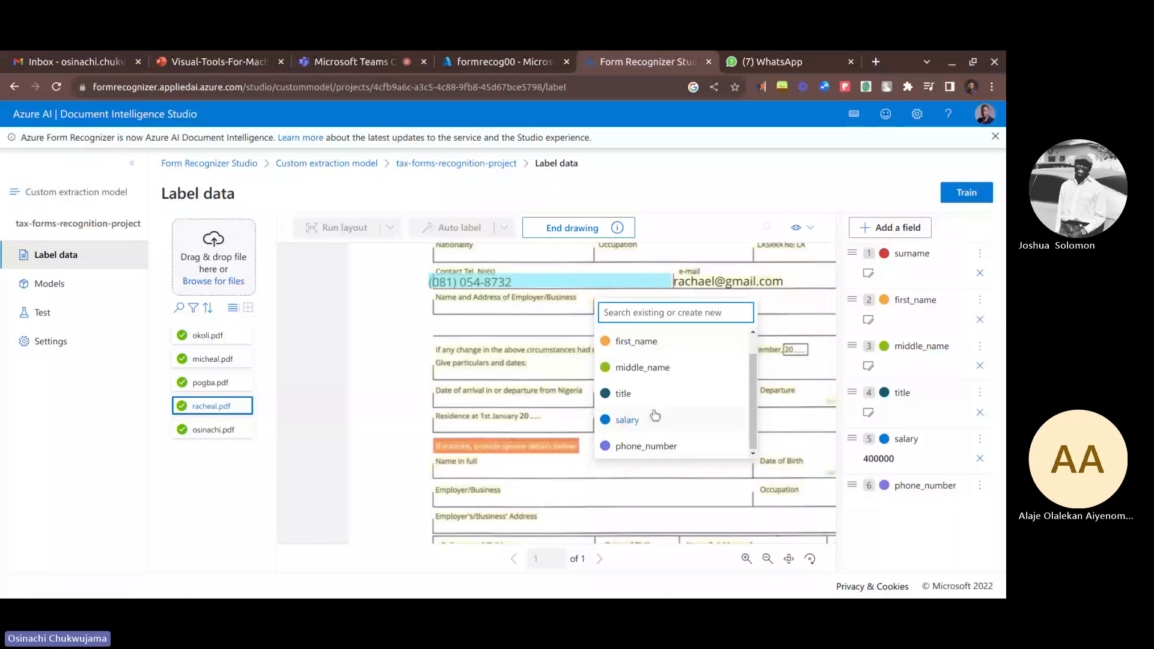
{"action": "left_click", "coordinate": [645, 446]}
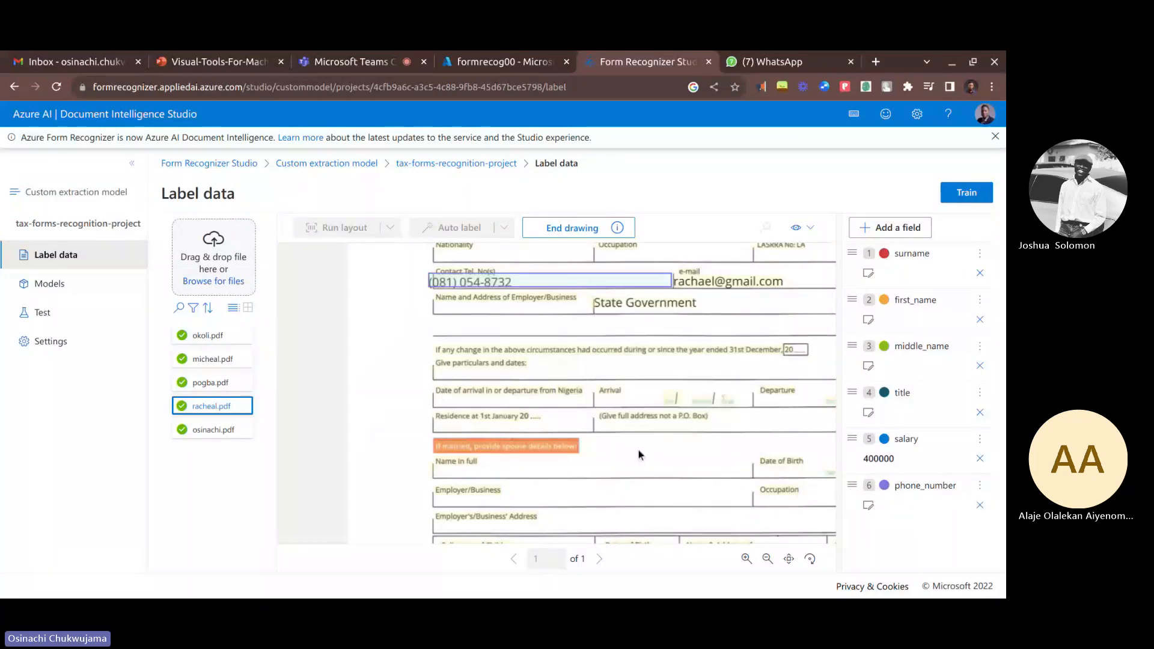
Step: Recheck the third form, and label a drawn region around the contact telephone number on the fifth form as phone_number
{"action": "left_click", "coordinate": [209, 382]}
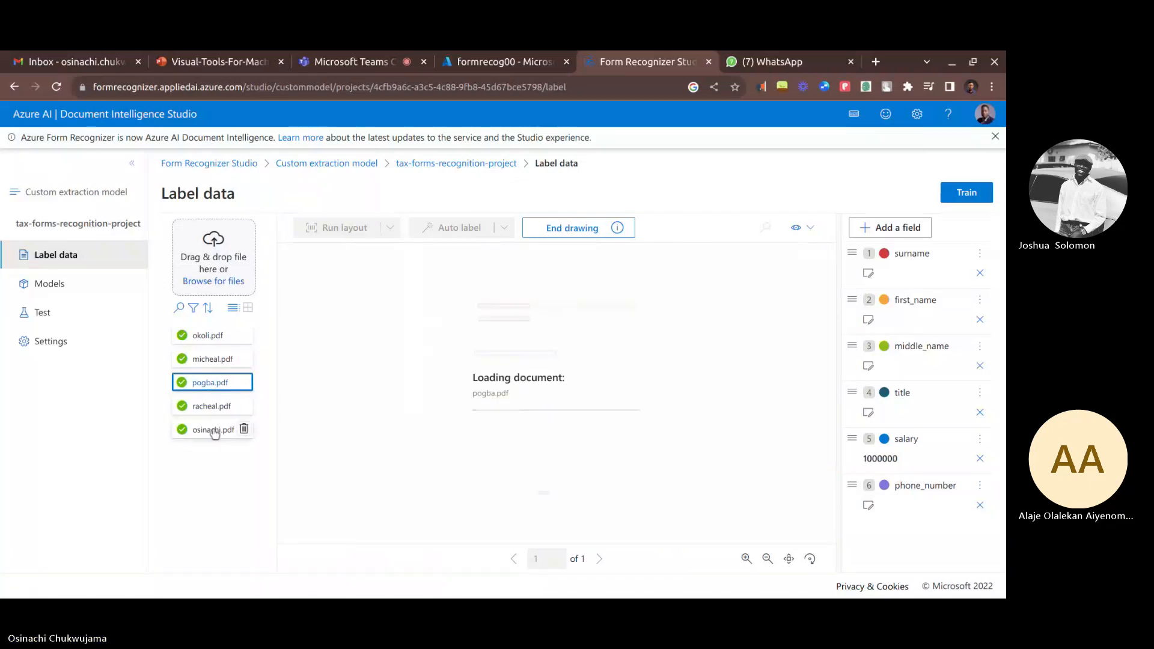
{"action": "left_click", "coordinate": [193, 432]}
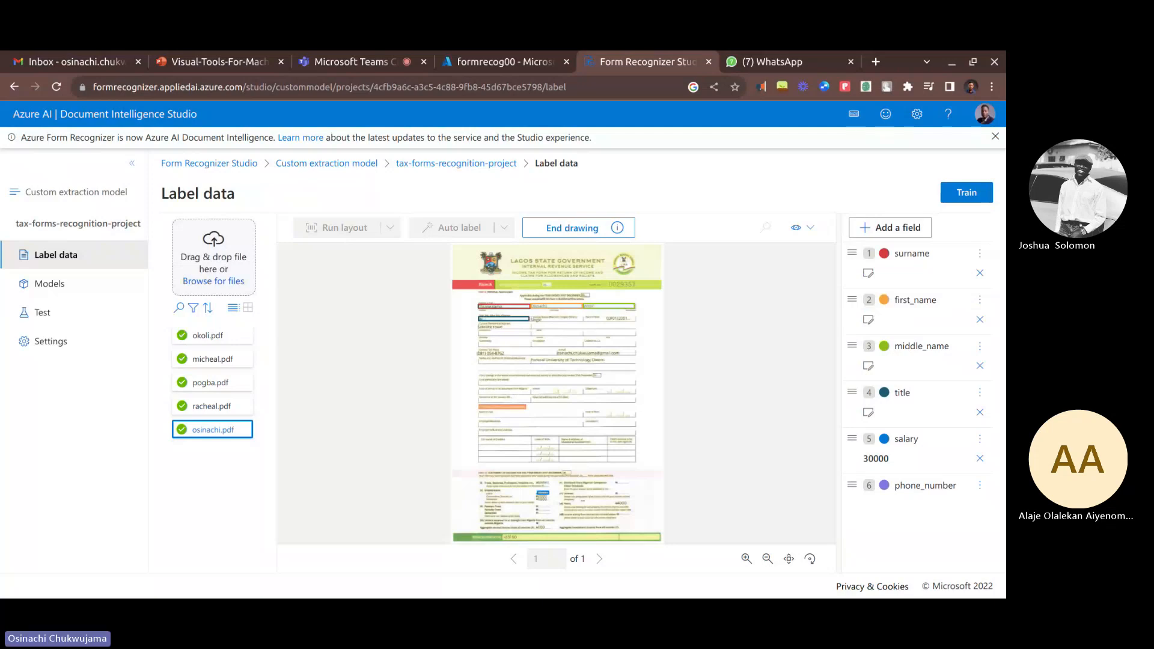
{"action": "scroll", "coordinate": [503, 309], "scroll_direction": "up", "scroll_amount": 2}
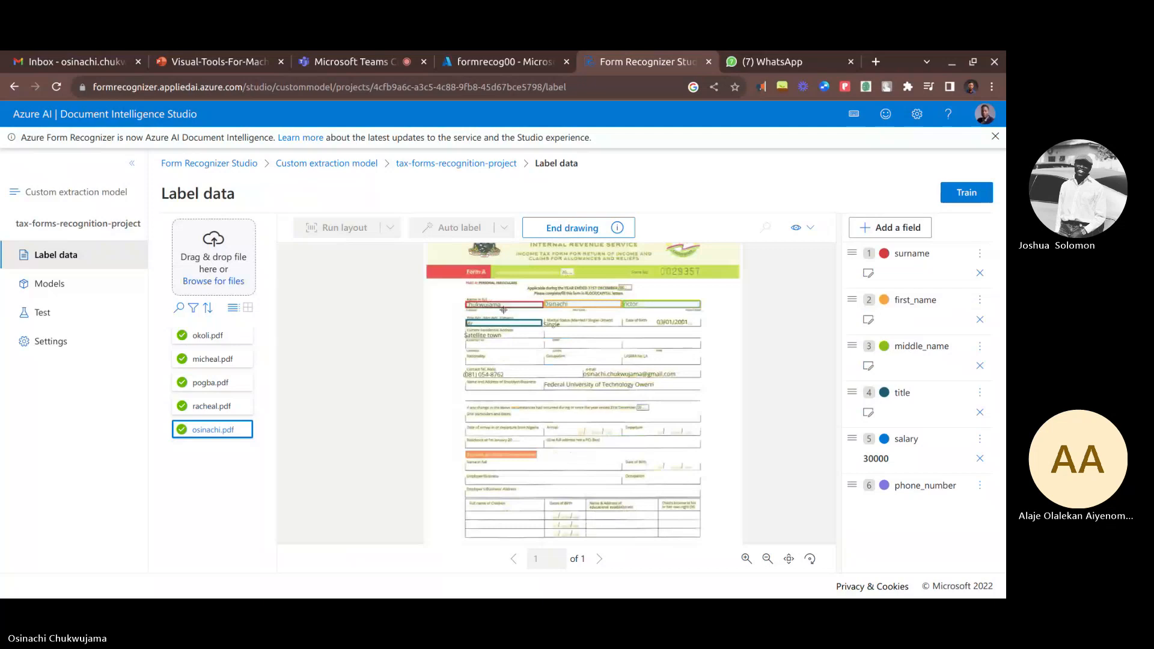
{"action": "scroll", "coordinate": [503, 310], "scroll_direction": "up", "scroll_amount": 3}
{"action": "mouse_move", "coordinate": [427, 424]}
{"action": "left_mouse_down"}
{"action": "mouse_move", "coordinate": [645, 424]}
{"action": "mouse_move", "coordinate": [653, 440]}
{"action": "left_mouse_up"}
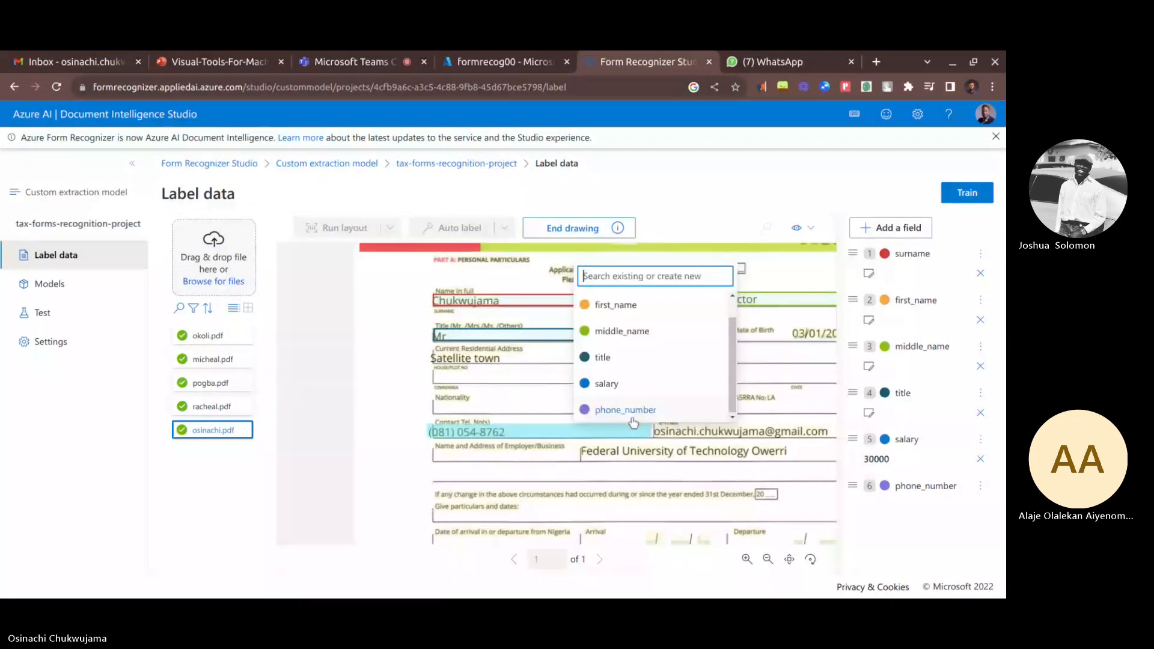
{"action": "left_click", "coordinate": [630, 408]}
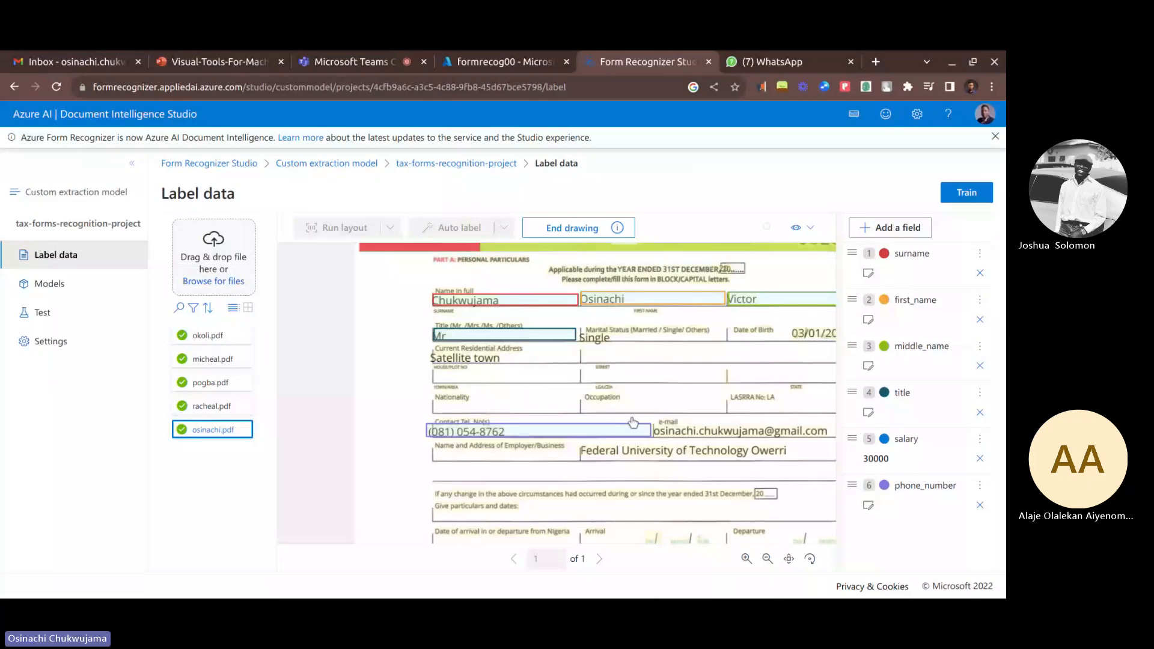
Step: Train a new model with ID train-21-oct-2023, description "Add phone number field" and the Neural (Recommended) build mode
{"action": "left_click", "coordinate": [964, 193]}
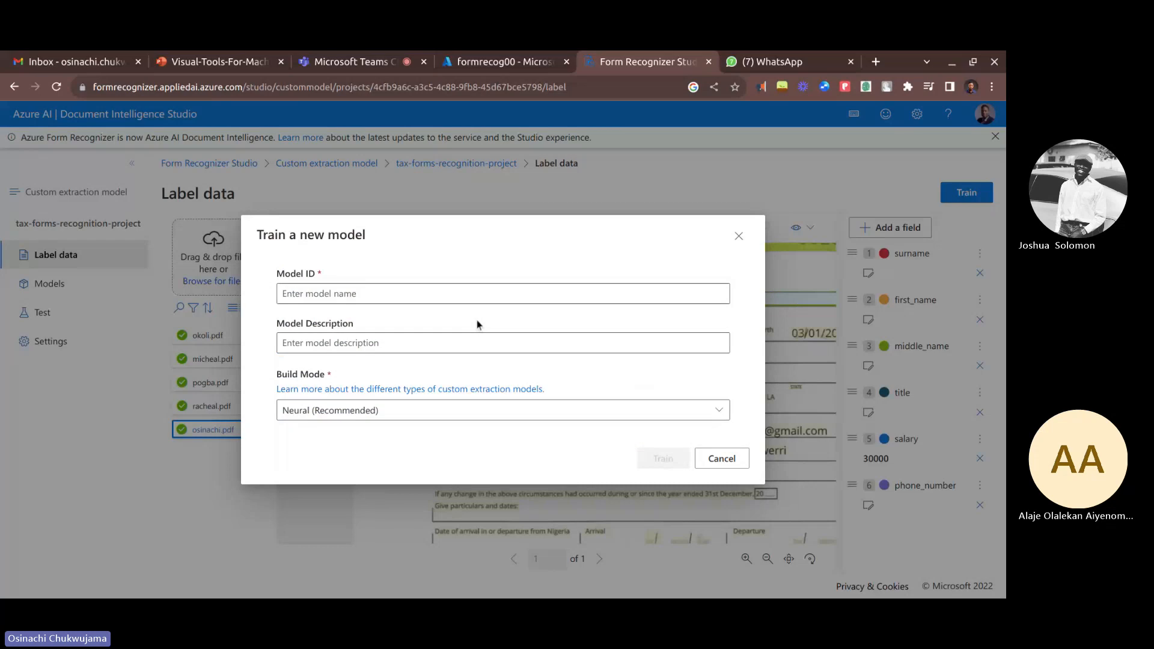
{"action": "left_click", "coordinate": [442, 296]}
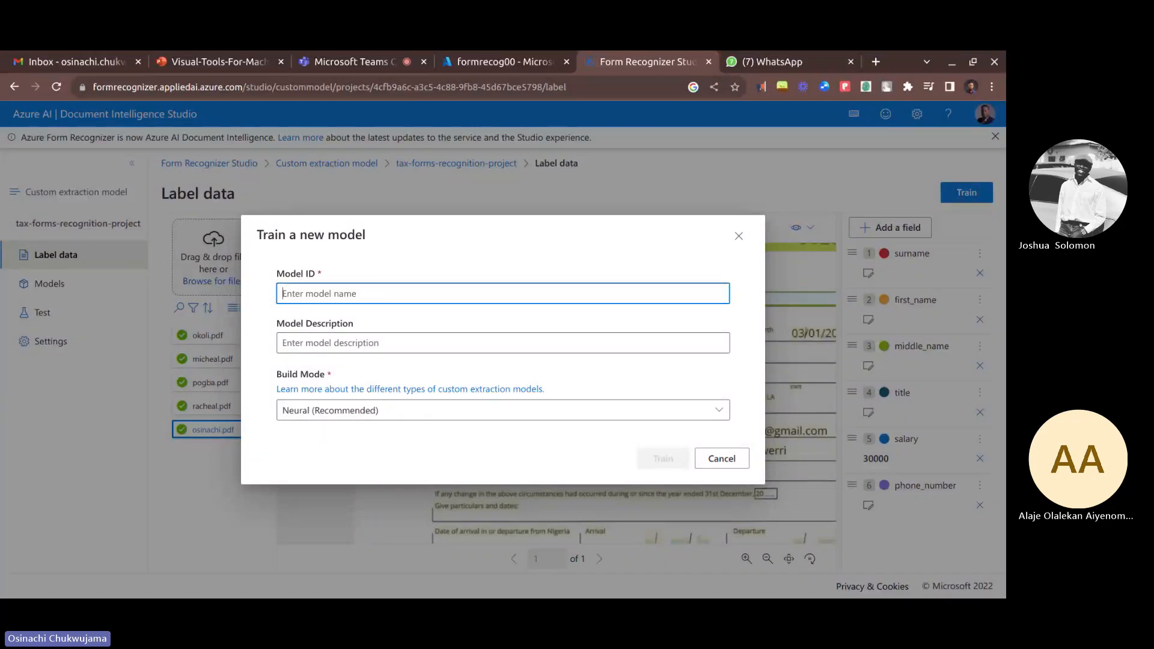
{"action": "type", "text": "tr"}
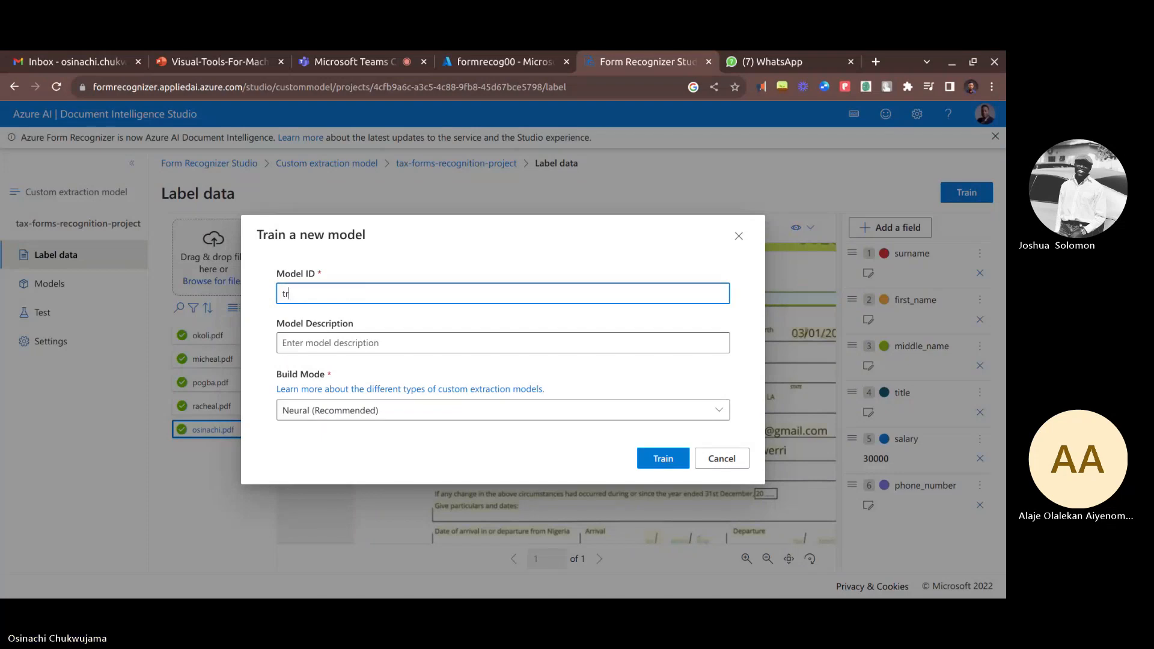
{"action": "type", "text": "ain-2"}
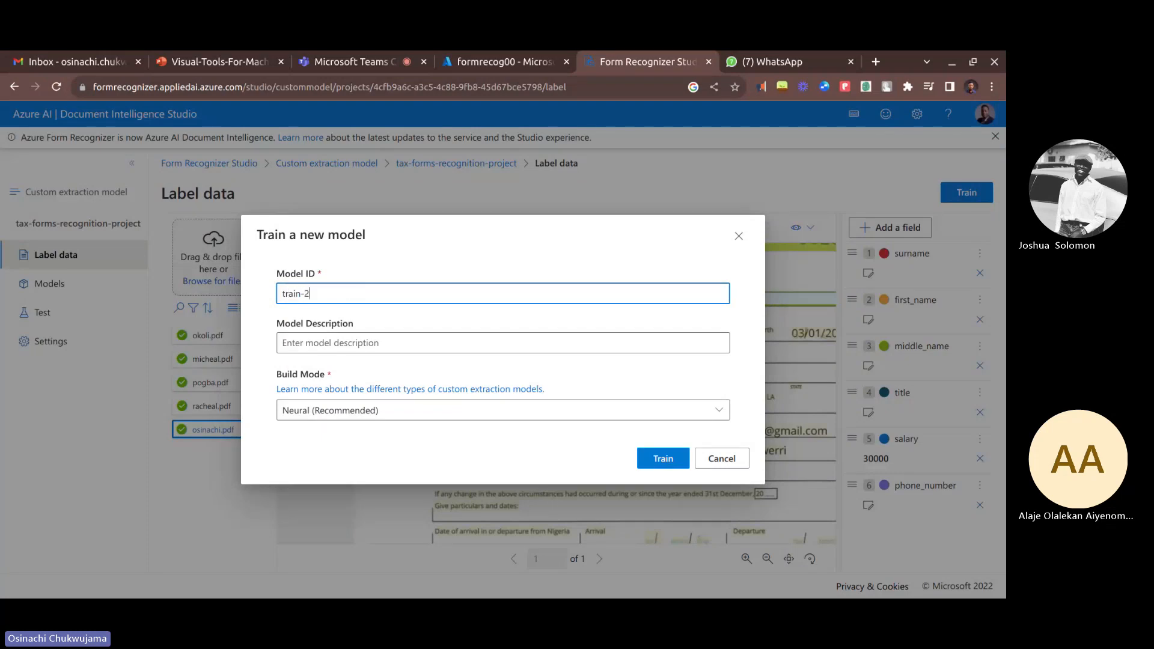
{"action": "type", "text": "1-oct-2023"}
{"action": "left_click", "coordinate": [425, 341]}
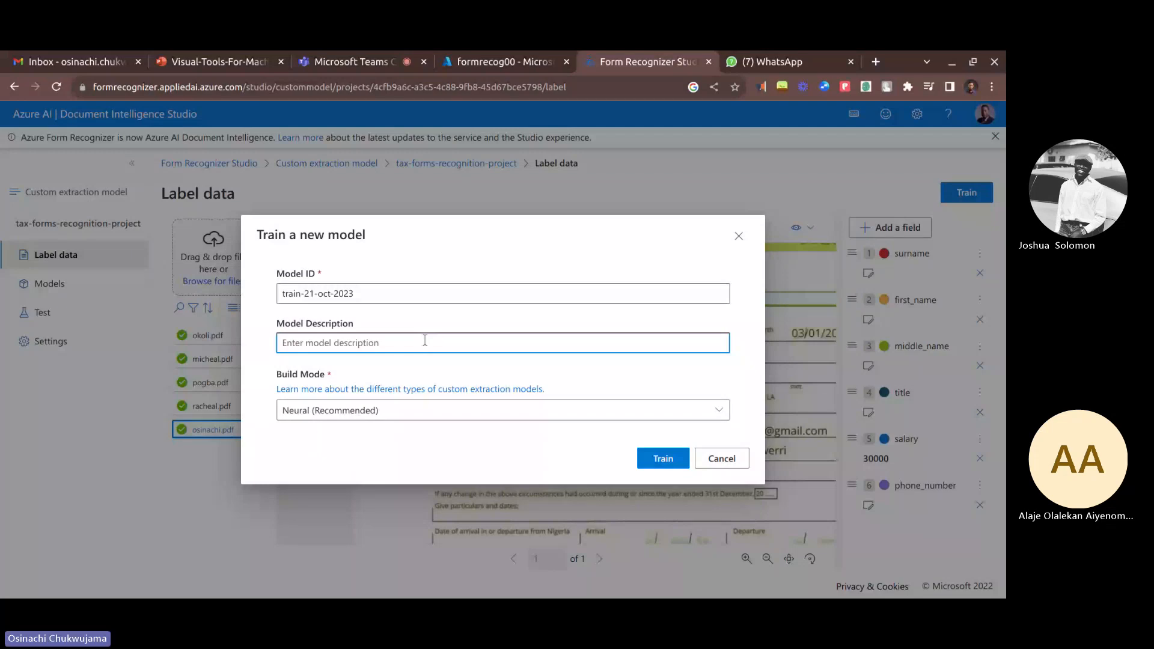
{"action": "type", "text": "Add phone number field"}
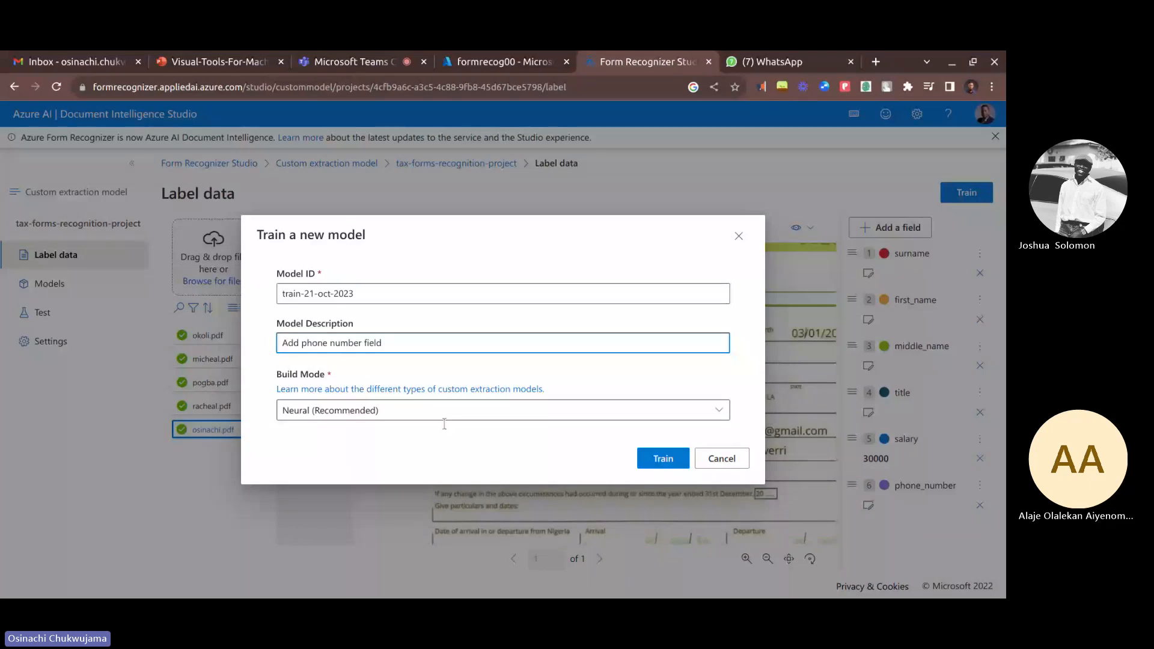
{"action": "key", "text": "Tab"}
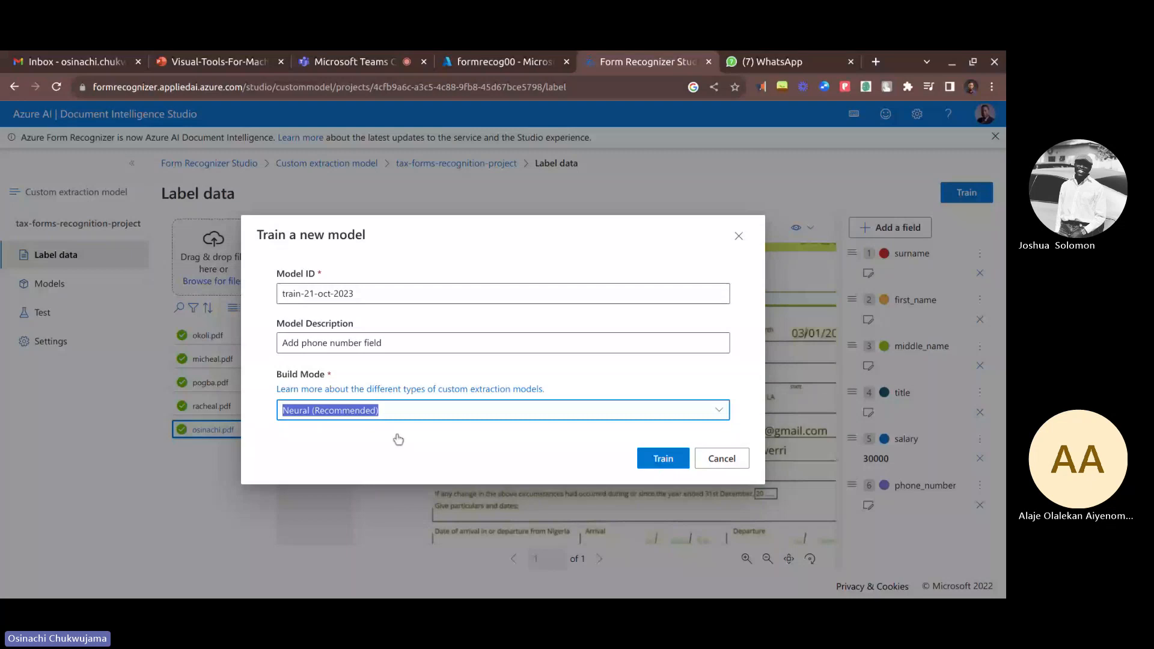
{"action": "left_click", "coordinate": [673, 462]}
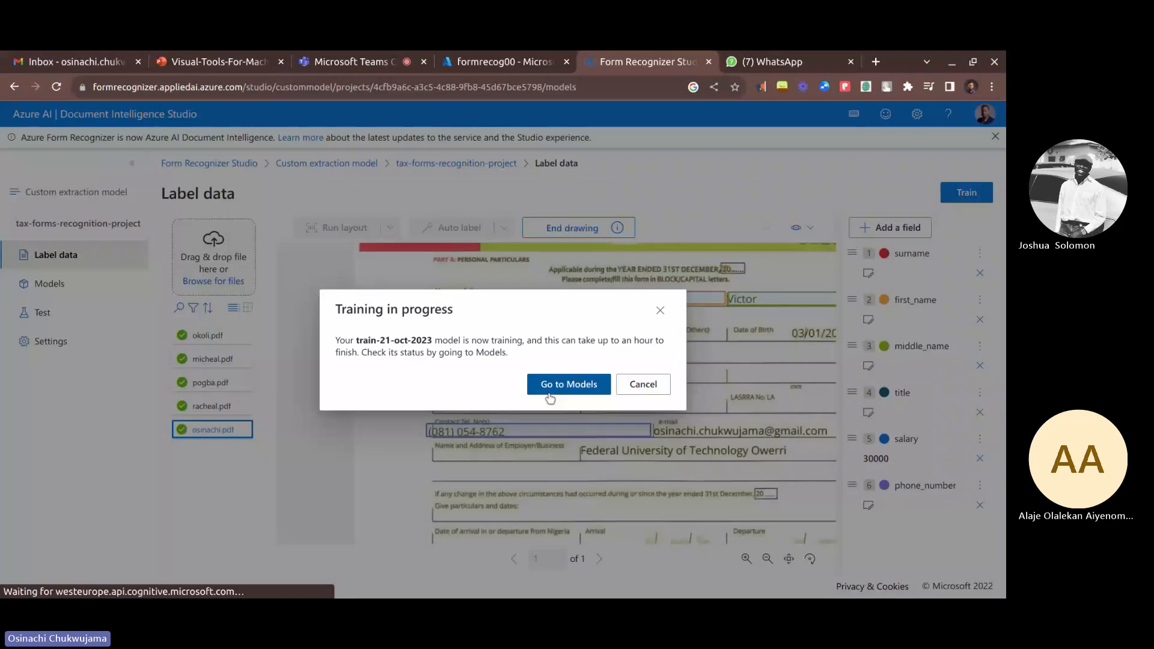
Step: Open the trained model-with-salary model from the project's model list for testing, and dismiss the analyze options tip
{"action": "left_click", "coordinate": [549, 390]}
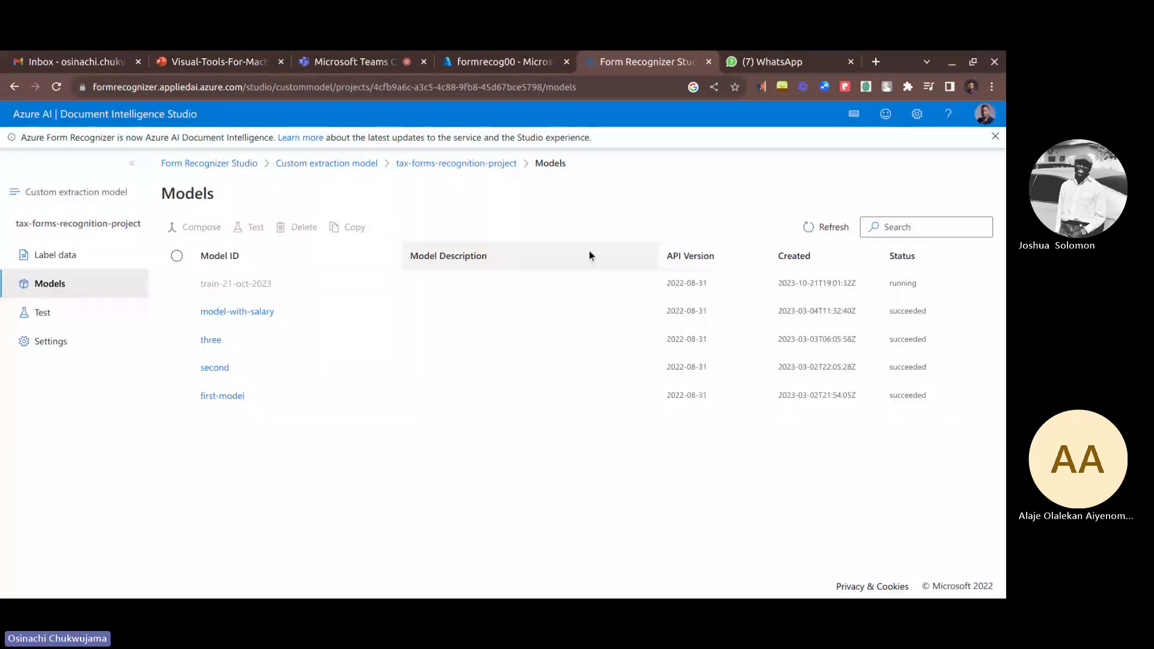
{"action": "left_click", "coordinate": [245, 312]}
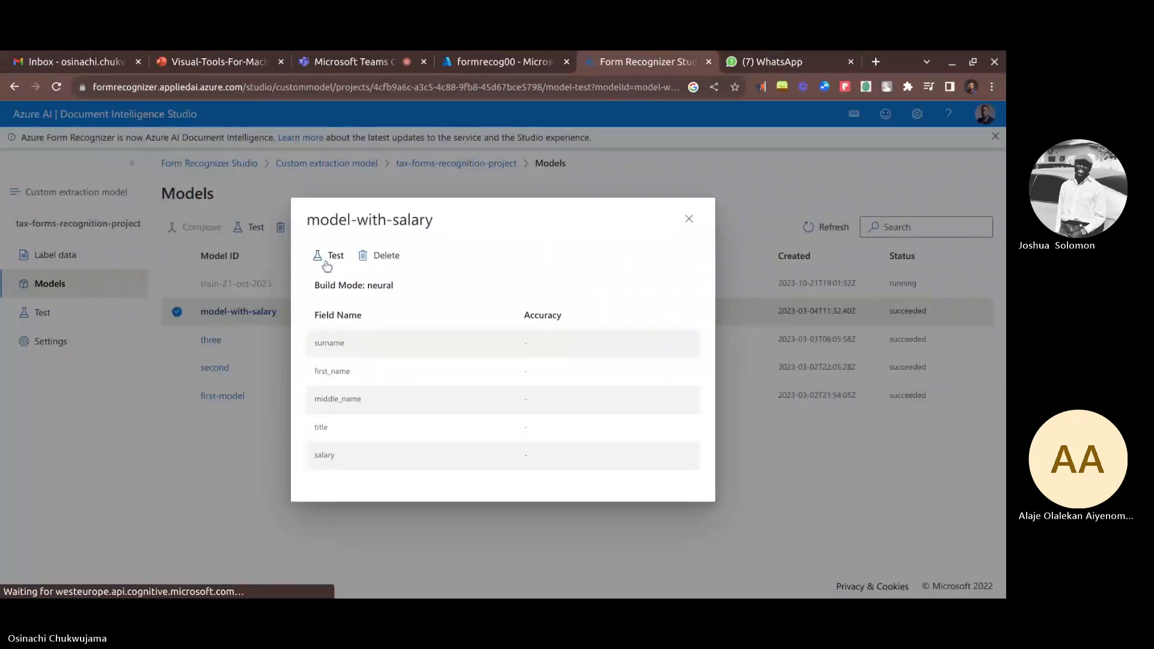
{"action": "left_click", "coordinate": [329, 257]}
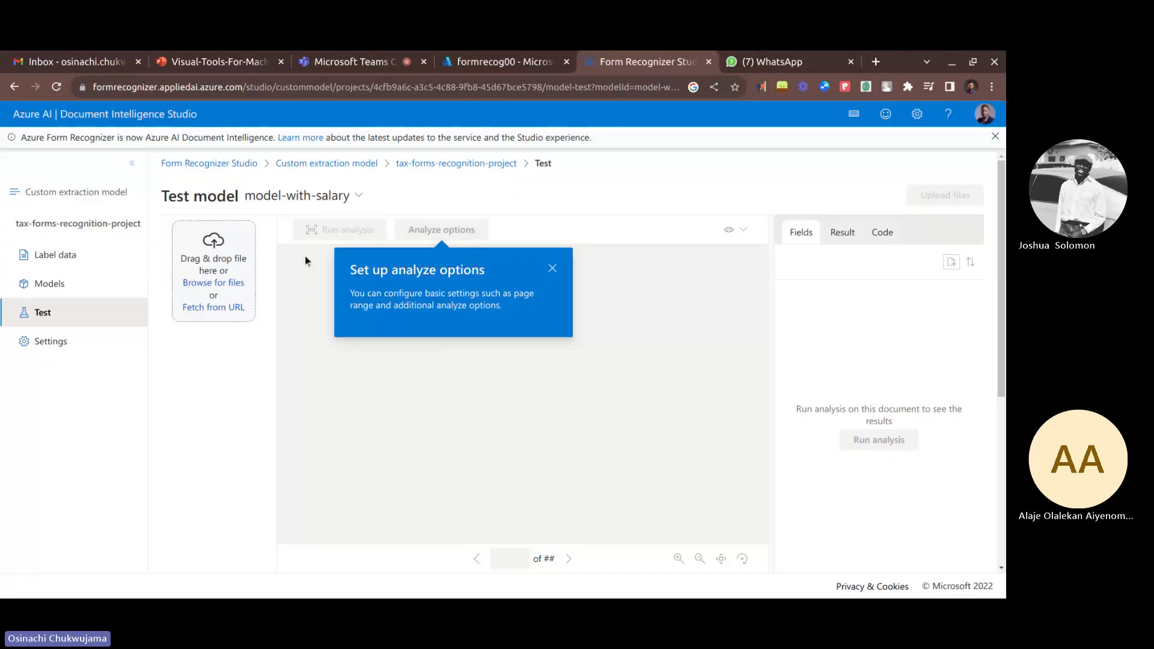
{"action": "left_click", "coordinate": [551, 268]}
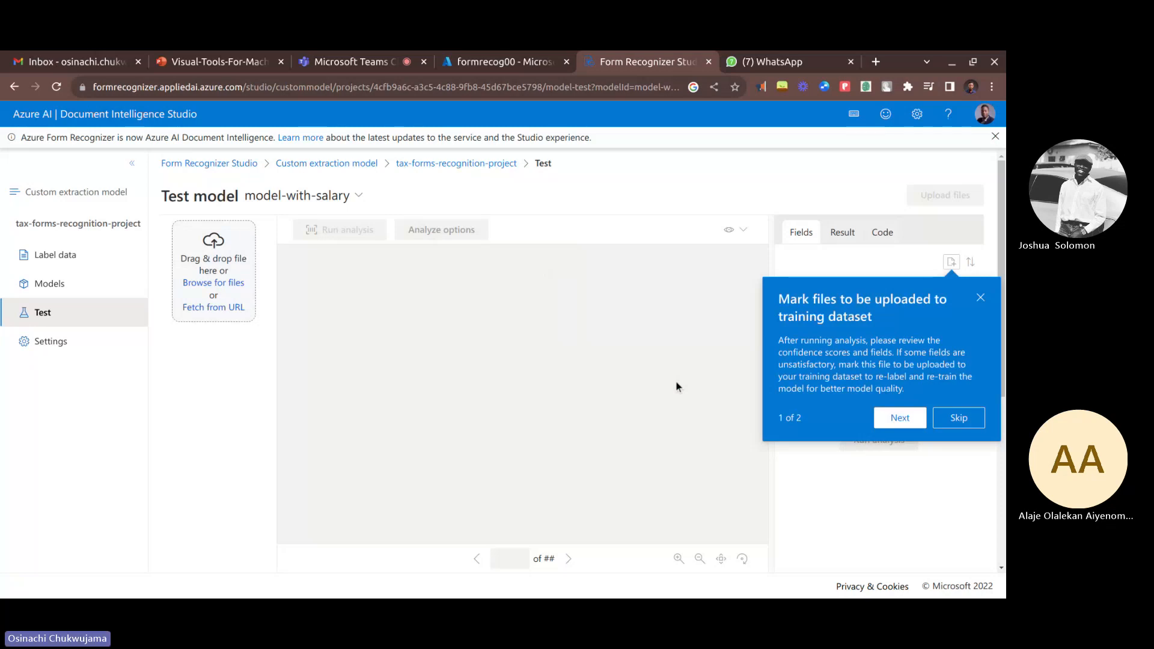
Step: Switch to the Azure portal and download okoli.pdf from the training-data container of the formrecog00 storage account
{"action": "left_click", "coordinate": [484, 63]}
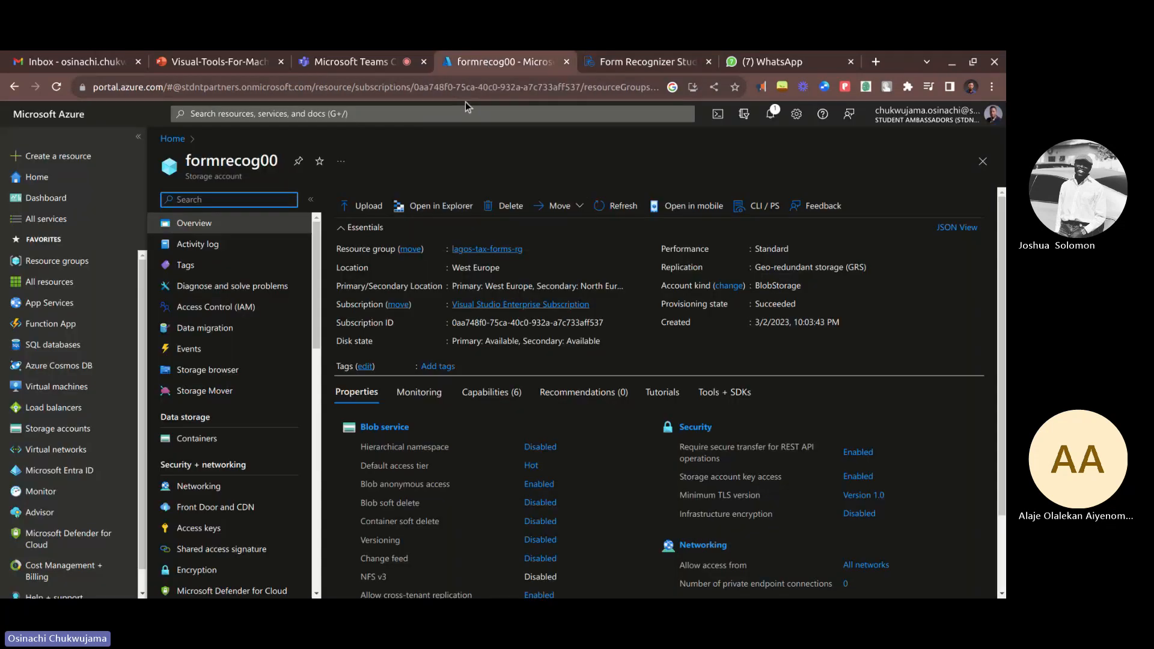
{"action": "scroll", "coordinate": [406, 382], "scroll_direction": "down", "scroll_amount": 2}
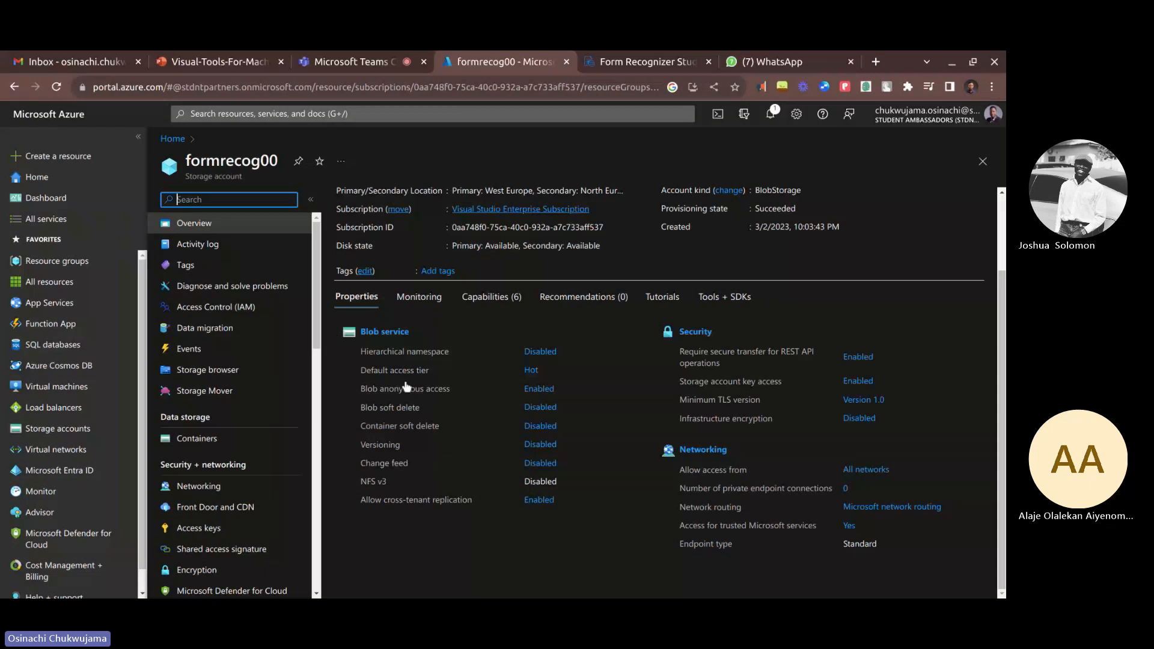
{"action": "left_click", "coordinate": [259, 437]}
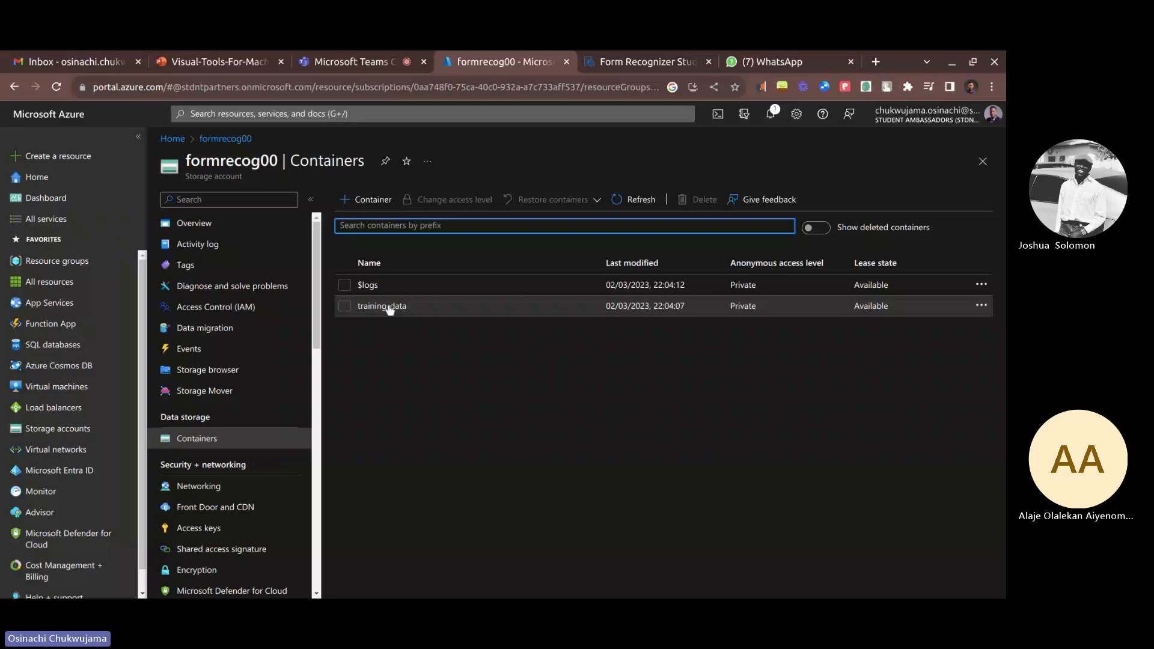
{"action": "left_click", "coordinate": [384, 306]}
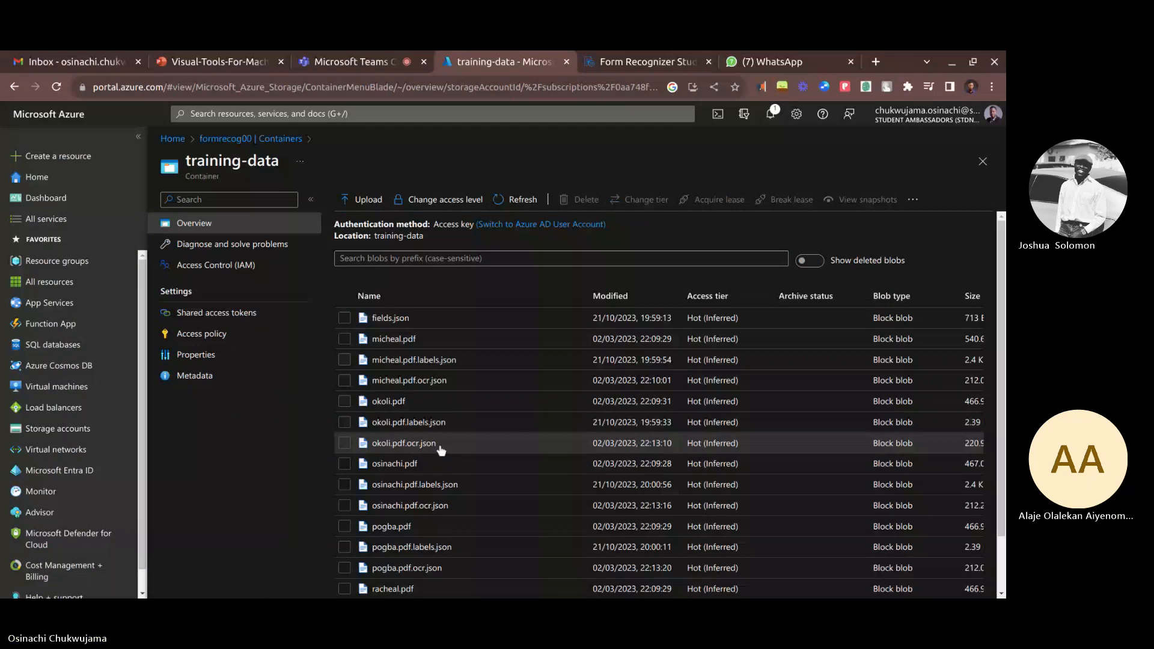
{"action": "left_click", "coordinate": [388, 401]}
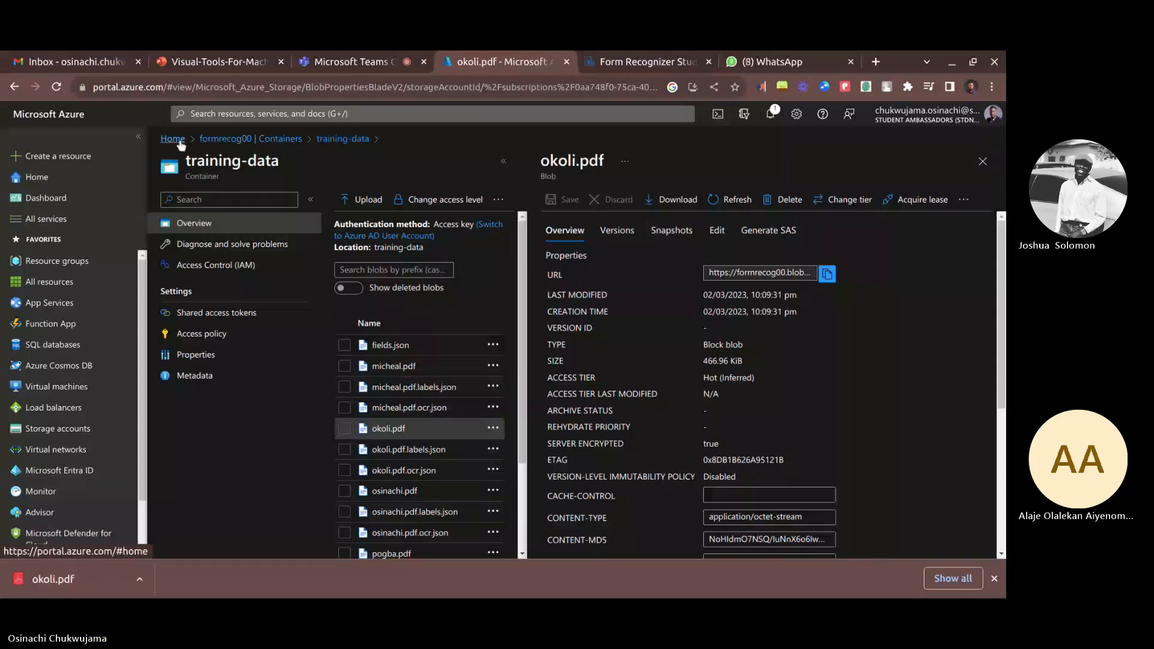
Step: Examine the stored files in the tax-forms-training and form-recognizer-analysis-results containers of the formrecognizerstorage102 storage account
{"action": "left_click", "coordinate": [213, 140]}
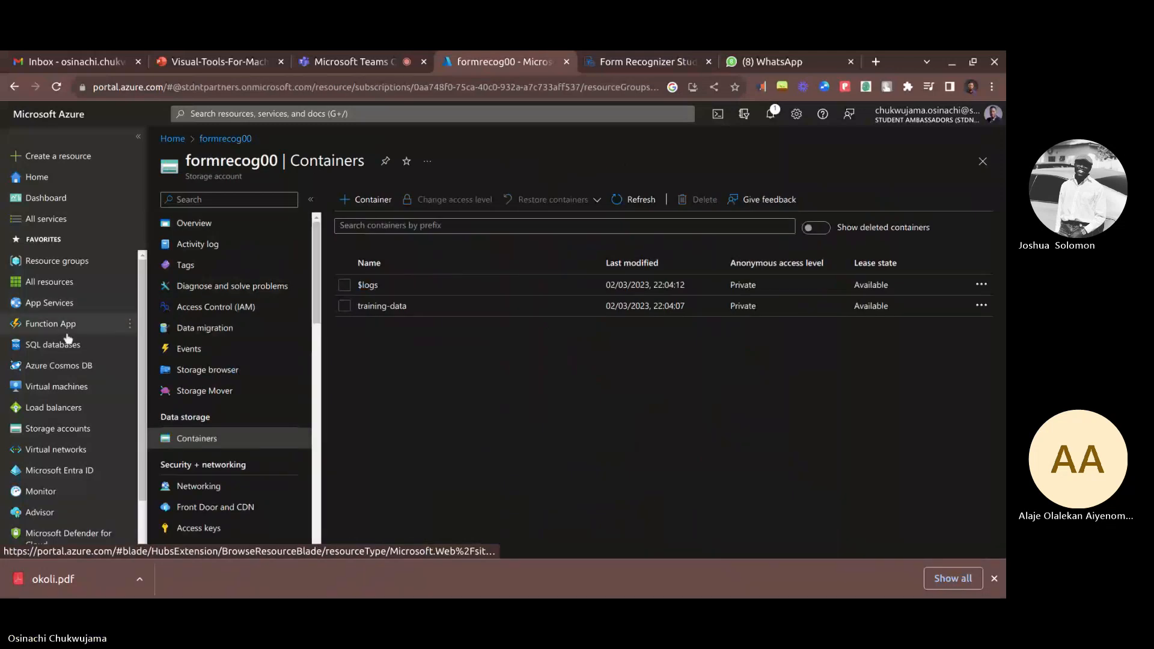
{"action": "left_click", "coordinate": [57, 428]}
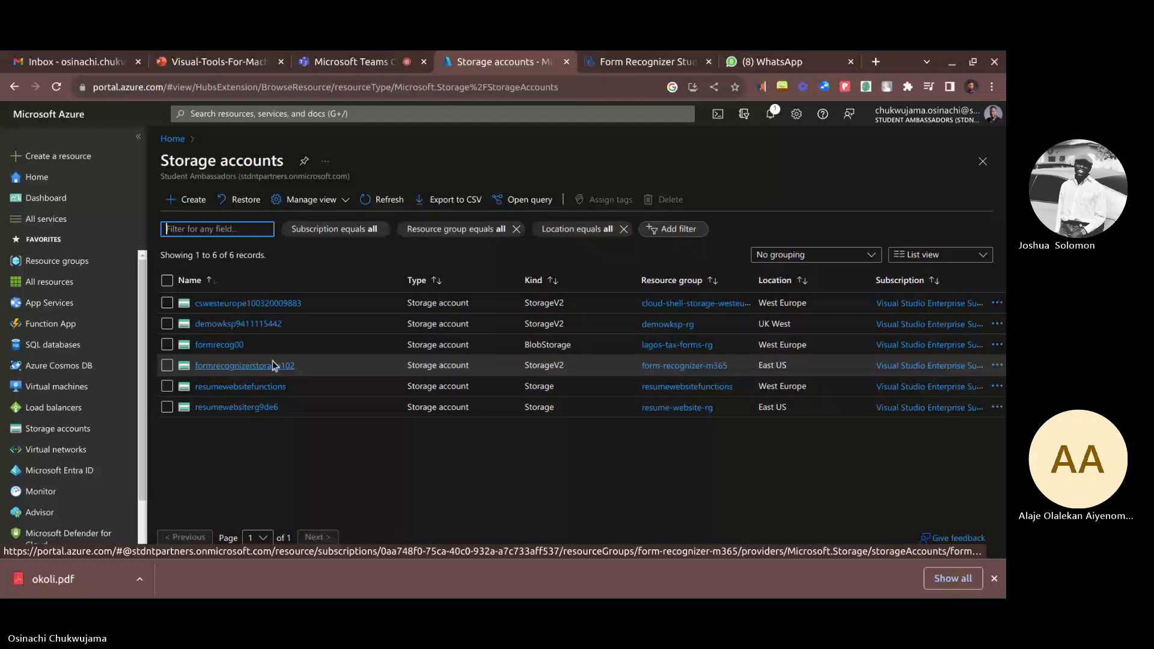
{"action": "left_click", "coordinate": [273, 364]}
{"action": "left_click", "coordinate": [403, 439]}
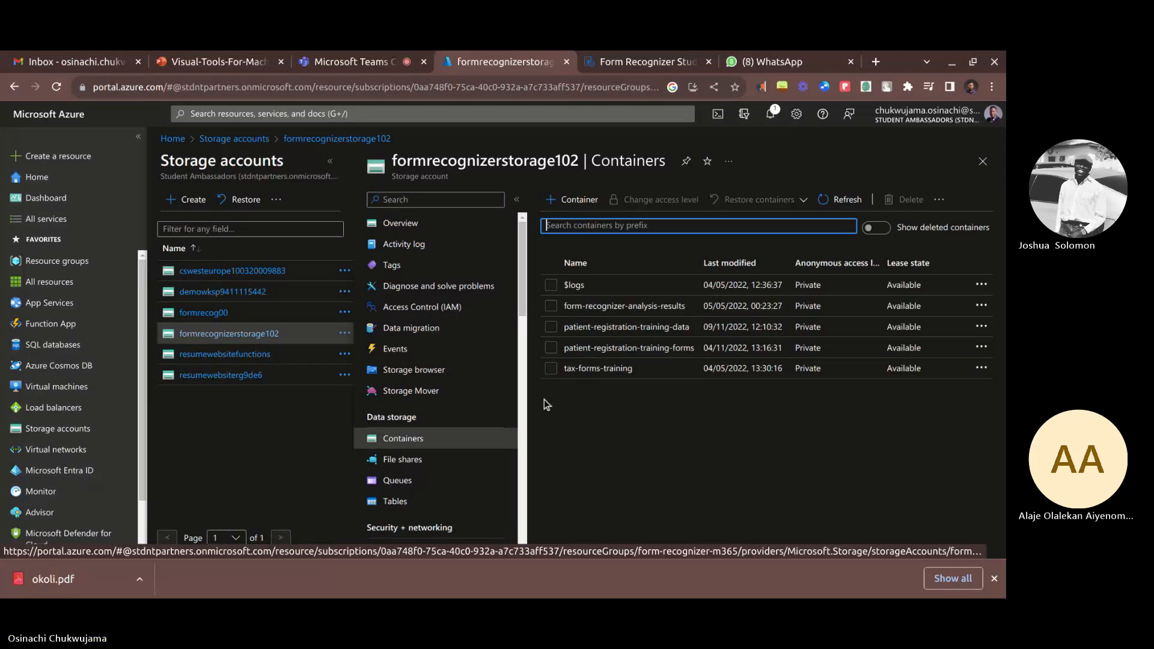
{"action": "left_click", "coordinate": [612, 368]}
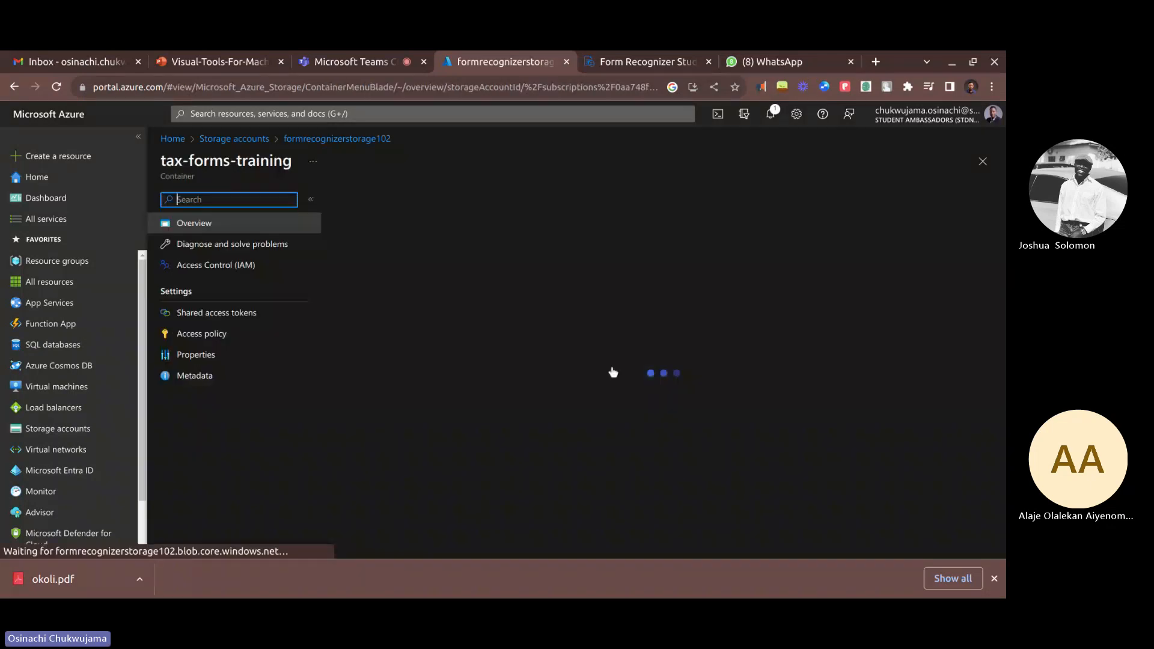
{"action": "scroll", "coordinate": [526, 436], "scroll_direction": "down", "scroll_amount": 3}
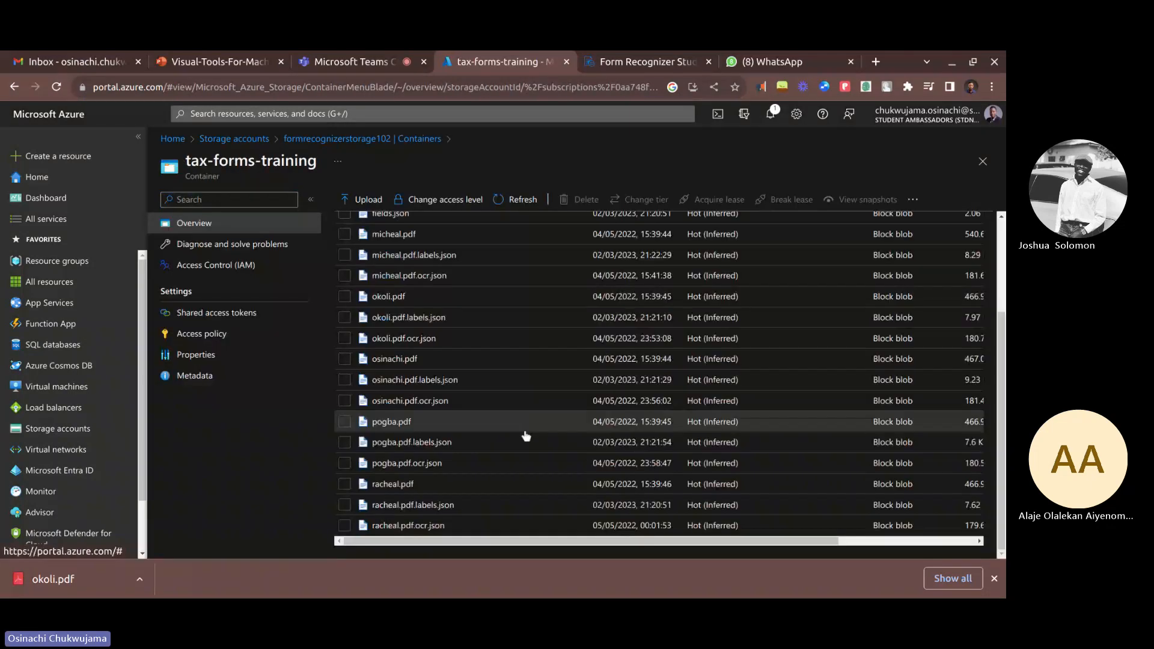
{"action": "scroll", "coordinate": [526, 435], "scroll_direction": "up", "scroll_amount": 3}
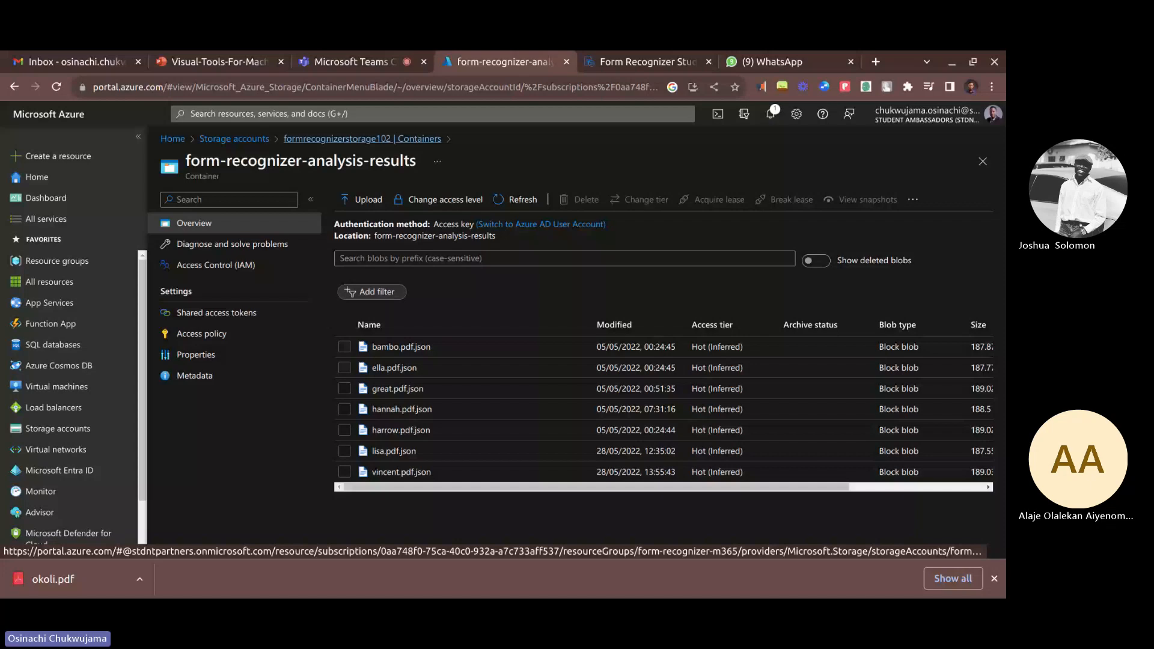
Step: Return to the studio to analyze okoli.pdf with model-with-salary, and open the downloaded copy in the browser, reloading it
{"action": "left_click", "coordinate": [614, 65]}
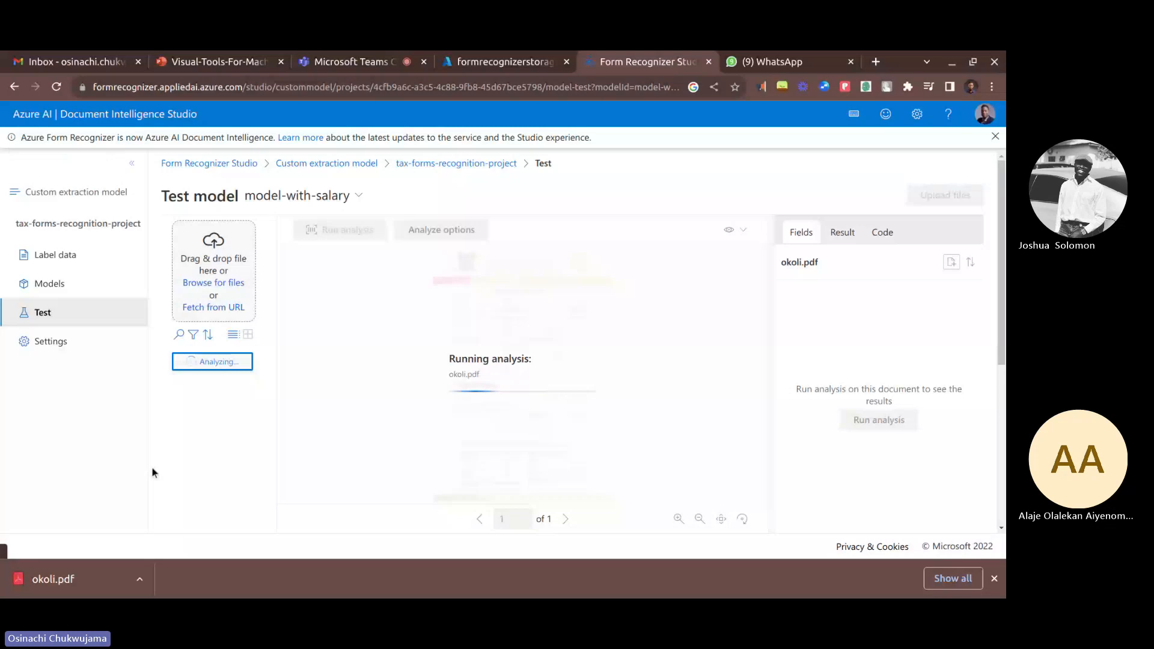
{"action": "left_click", "coordinate": [120, 590]}
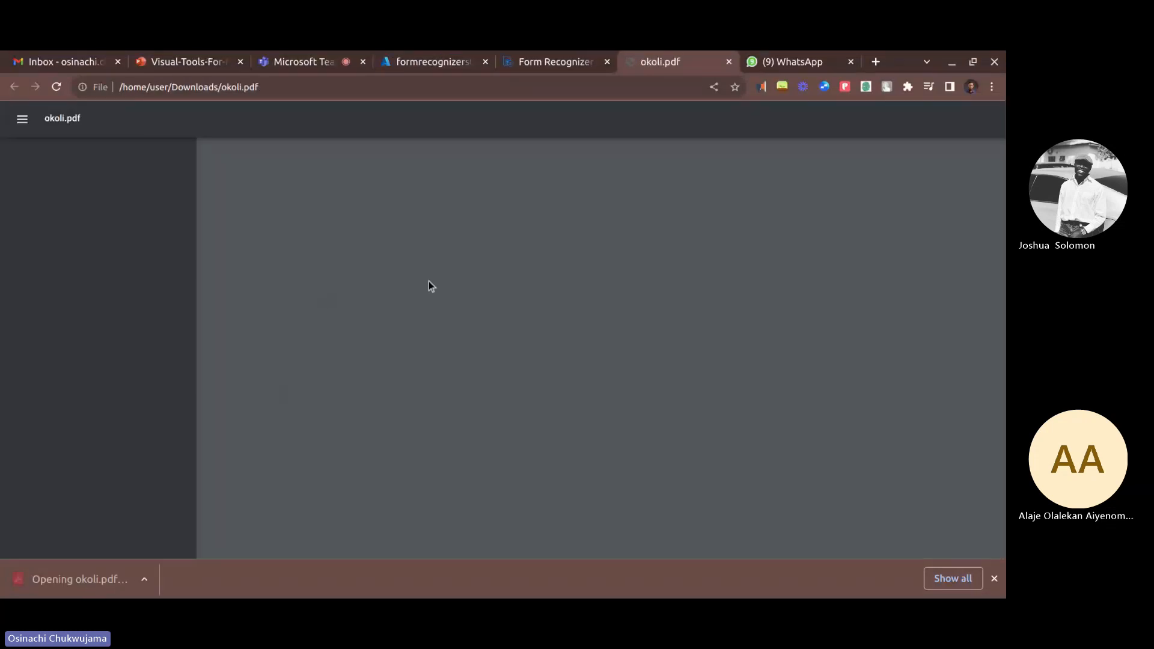
{"action": "left_click", "coordinate": [417, 91]}
{"action": "left_click", "coordinate": [439, 180]}
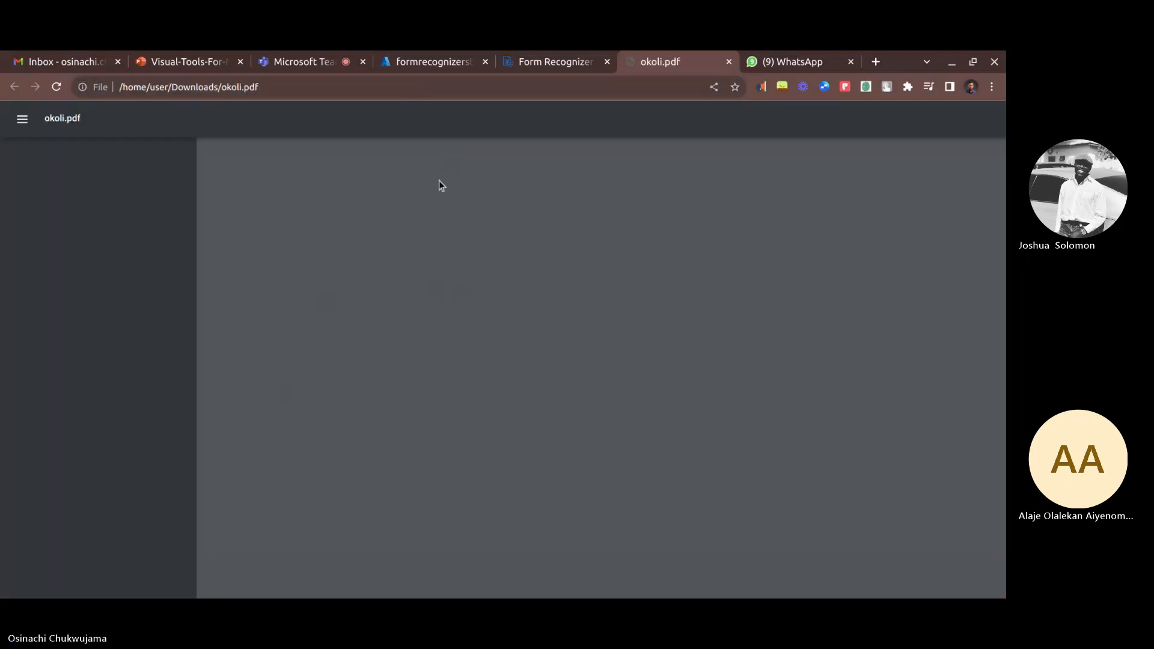
{"action": "left_click", "coordinate": [405, 87]}
{"action": "key", "text": "Return"}
{"action": "left_click", "coordinate": [14, 127]}
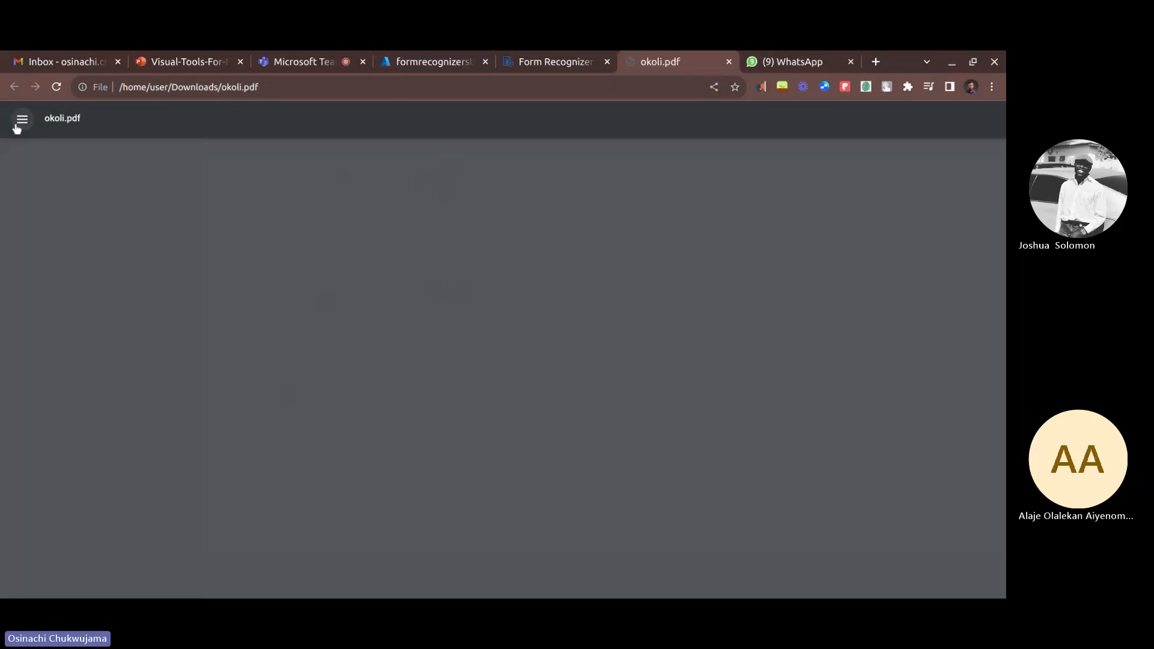
{"action": "left_click", "coordinate": [15, 126]}
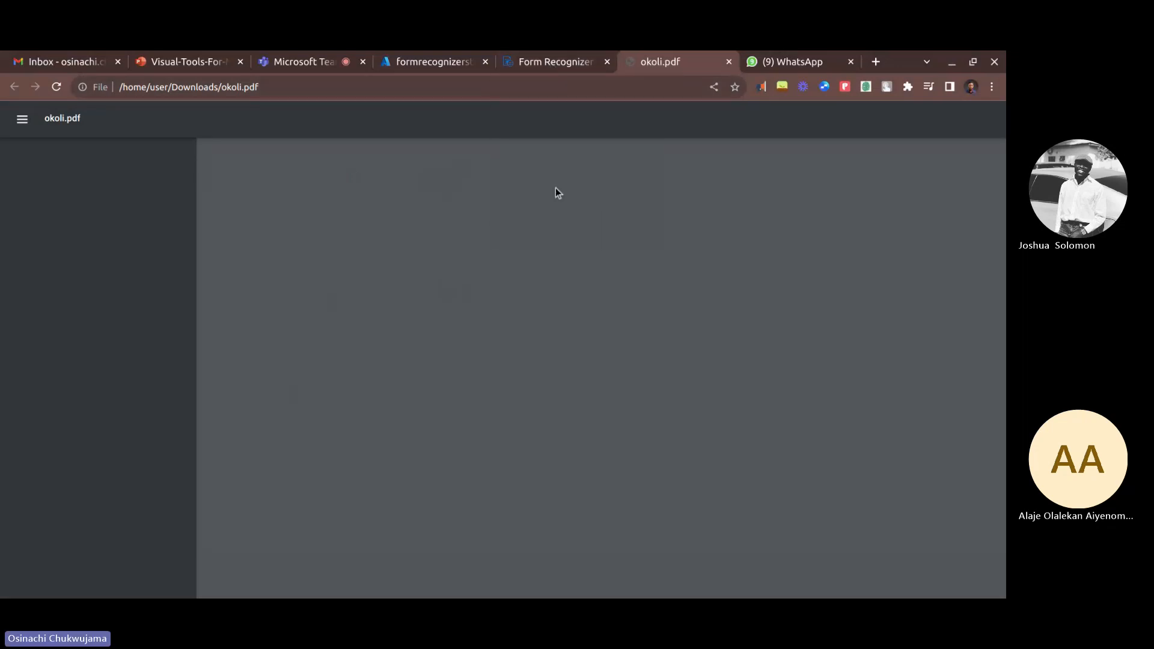
{"action": "key", "text": "ctrl+r"}
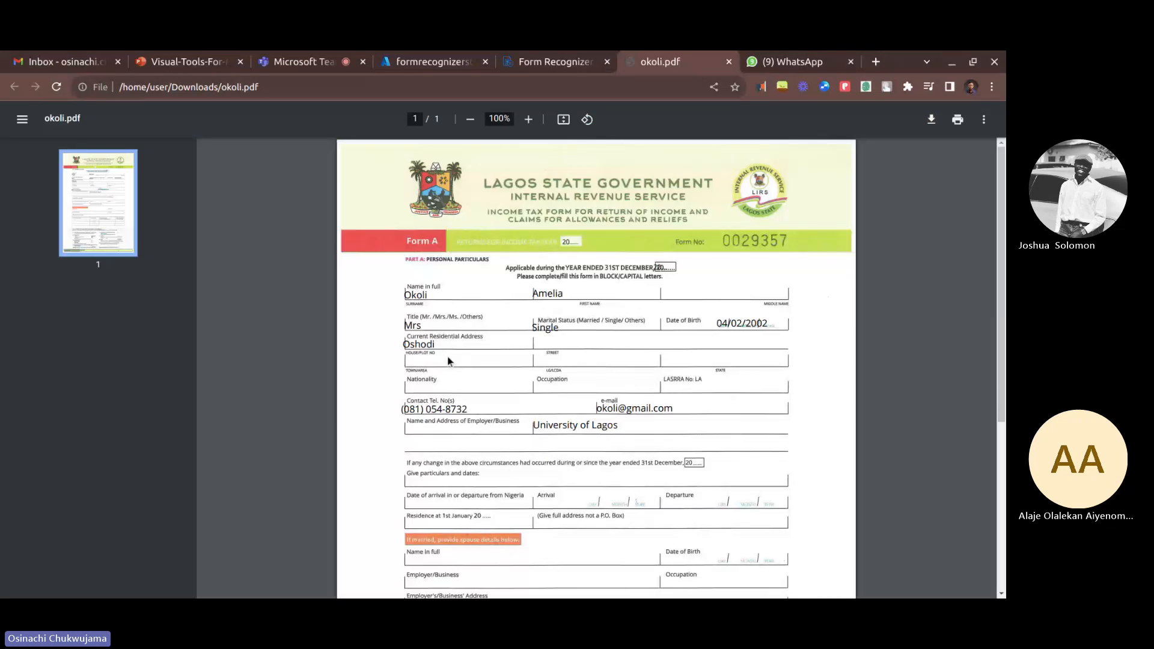
Step: Compare the personal details on the downloaded tax form with the field values and confidence scores extracted by model-with-salary
{"action": "left_click_drag", "start_coordinate": [564, 294], "coordinate": [521, 295]}
{"action": "left_click", "coordinate": [482, 413]}
{"action": "left_click", "coordinate": [520, 67]}
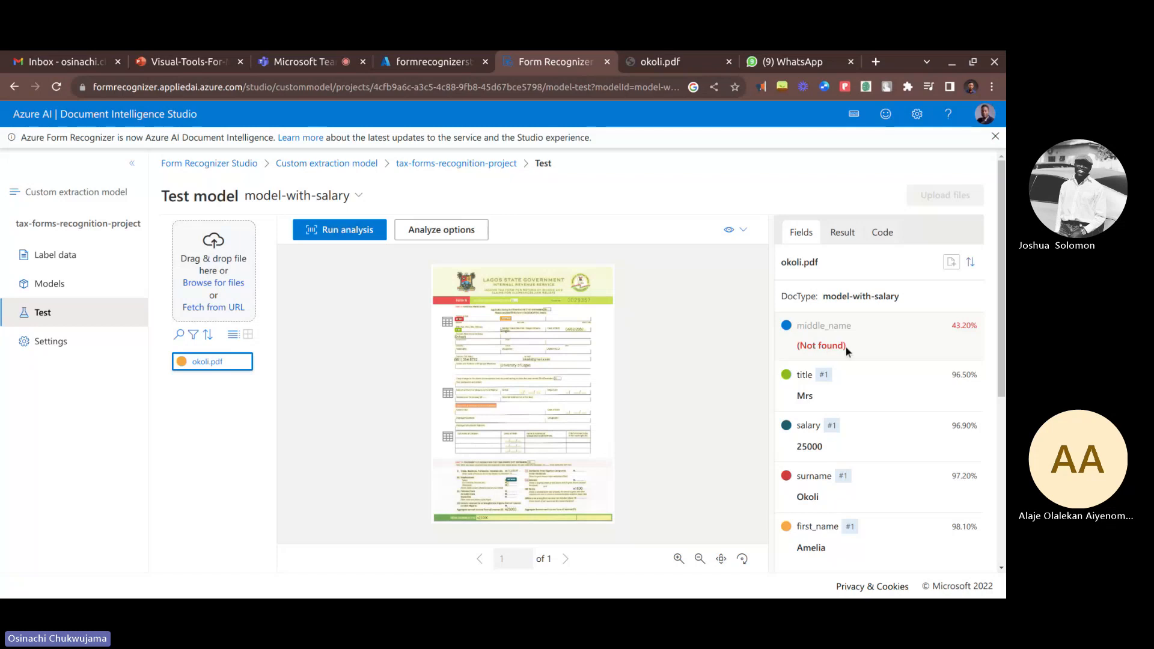
{"action": "scroll", "coordinate": [846, 347], "scroll_direction": "down", "scroll_amount": 5}
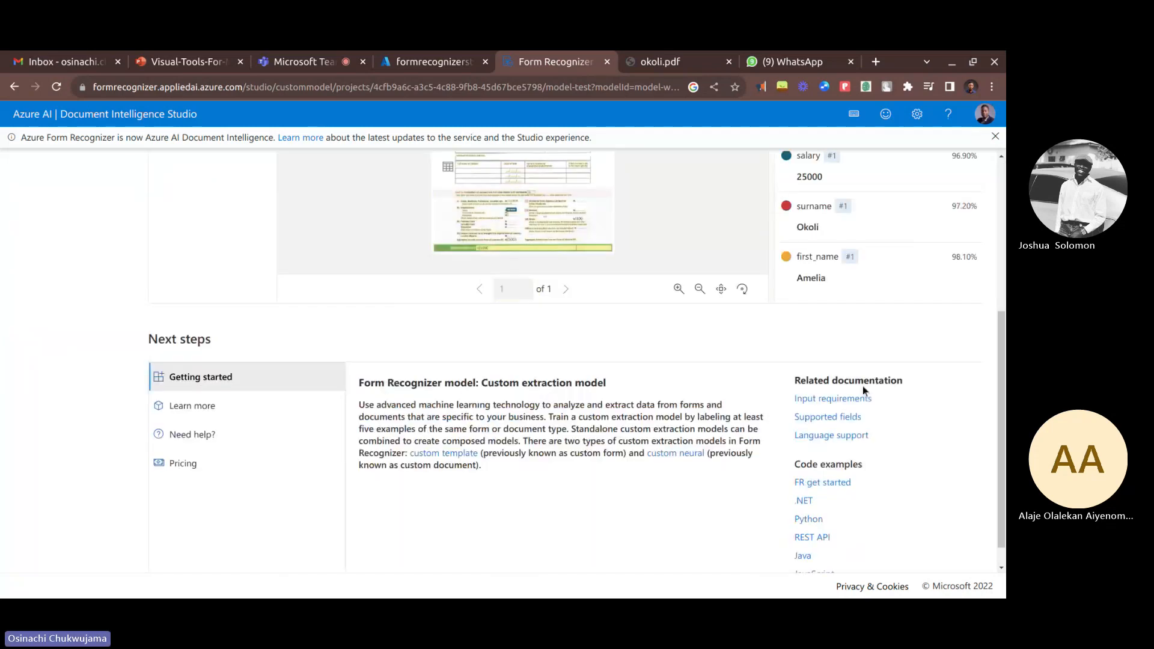
{"action": "scroll", "coordinate": [863, 389], "scroll_direction": "up", "scroll_amount": 4}
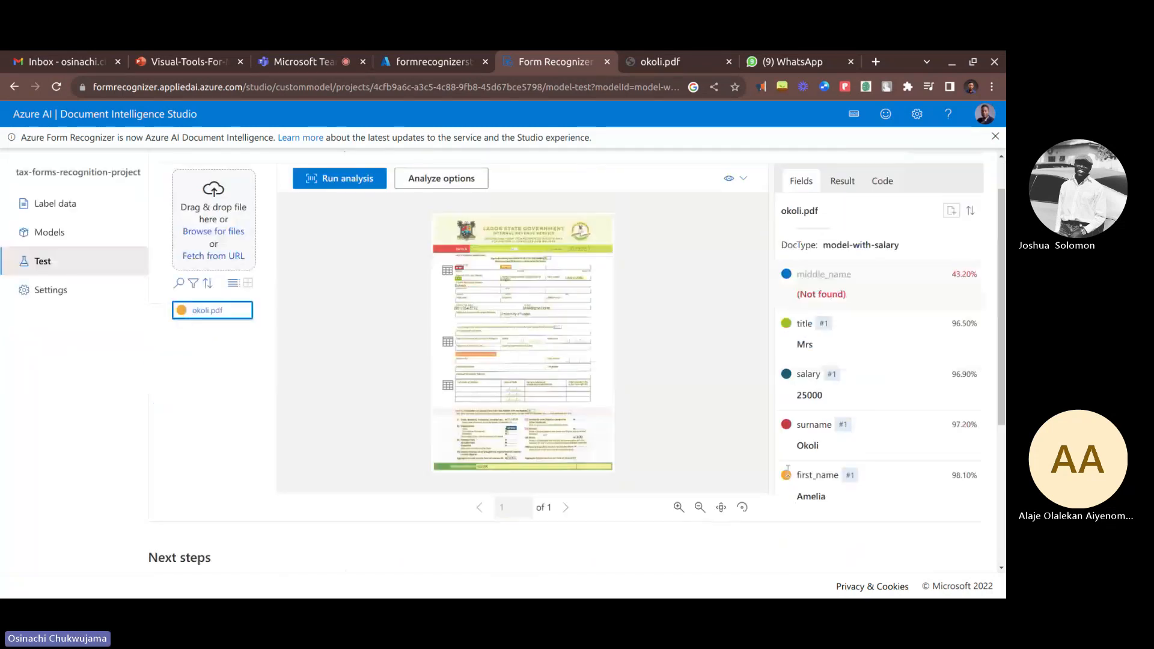
{"action": "mouse_move", "coordinate": [824, 448]}
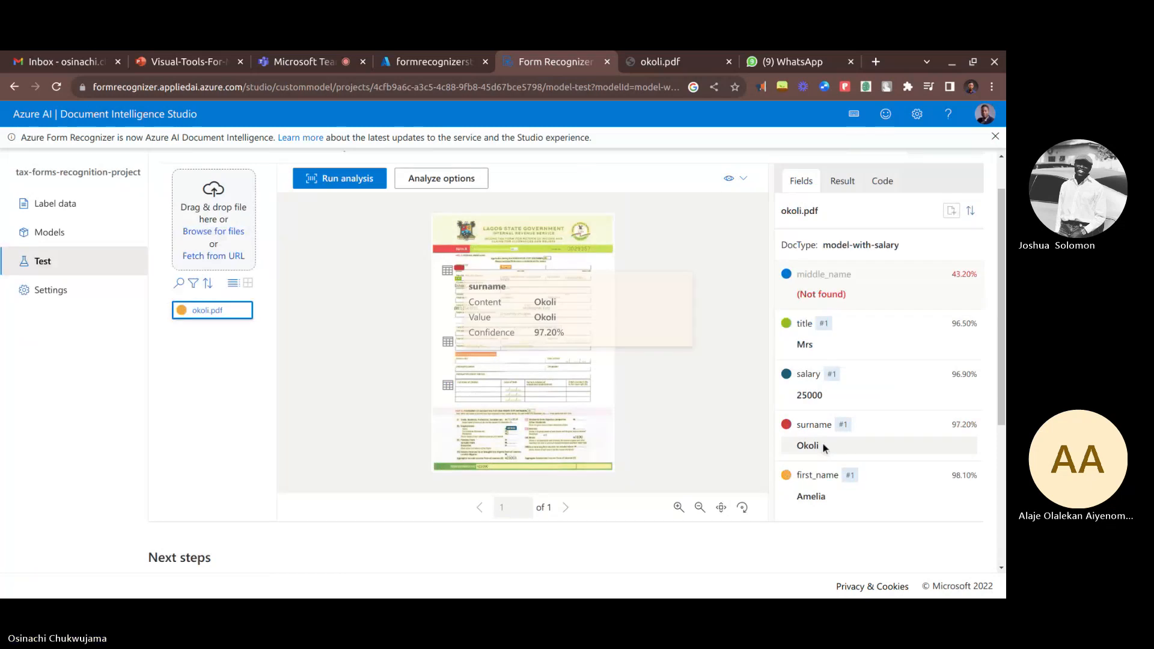
Step: Refresh the model list to check the training status of train-21-oct-2023, and review the JSON result of the okoli.pdf analysis
{"action": "left_click", "coordinate": [88, 250]}
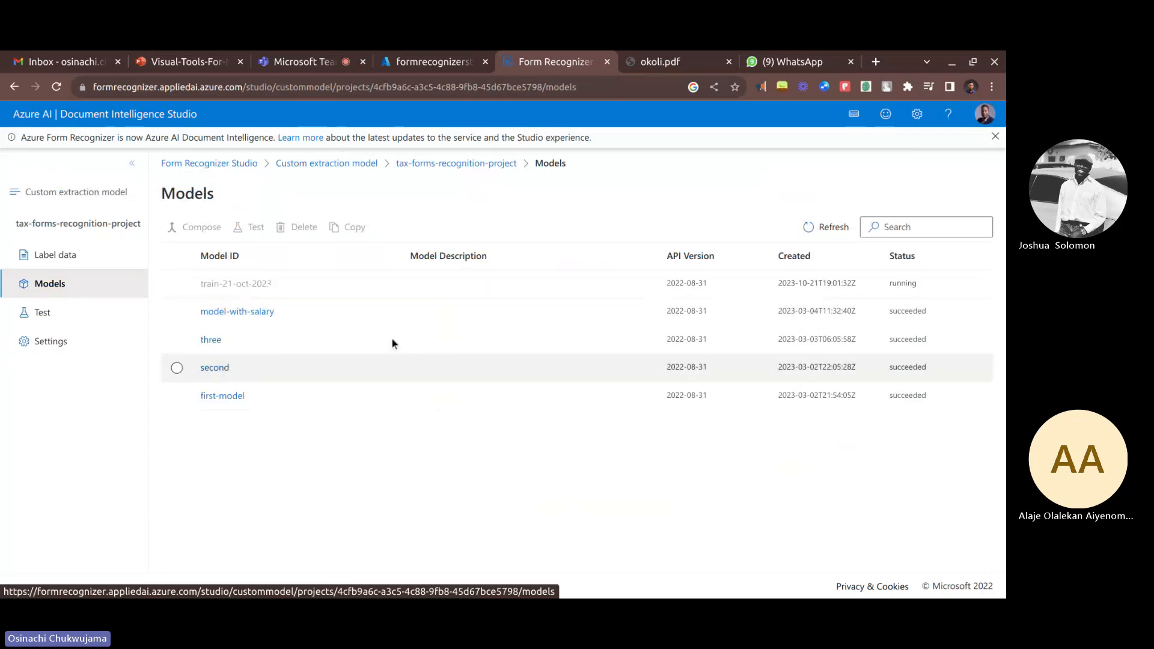
{"action": "left_click", "coordinate": [818, 227]}
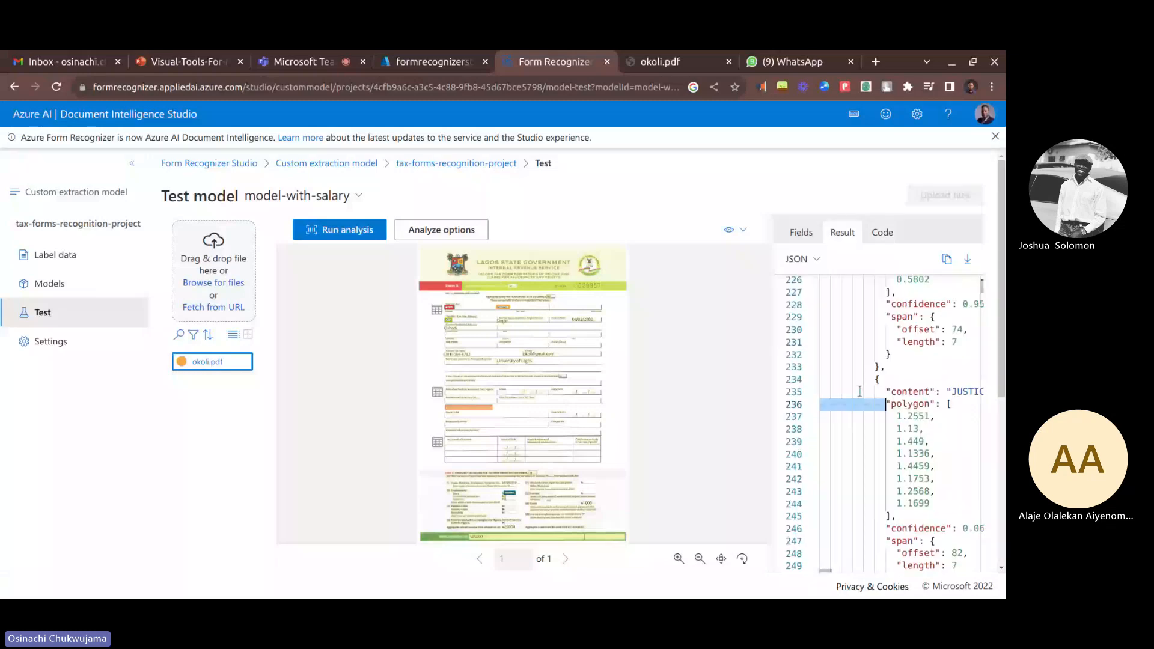
{"action": "left_click_drag", "start_coordinate": [859, 391], "coordinate": [847, 333]}
{"action": "left_click", "coordinate": [847, 333]}
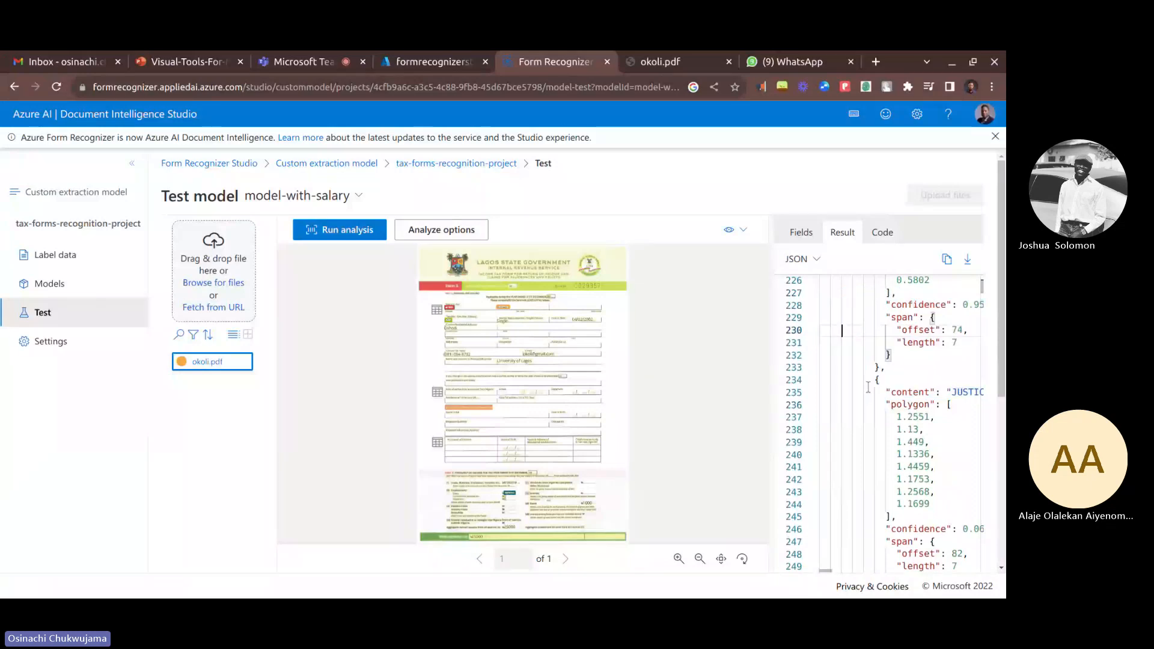
{"action": "scroll", "coordinate": [868, 387], "scroll_direction": "up", "scroll_amount": 20}
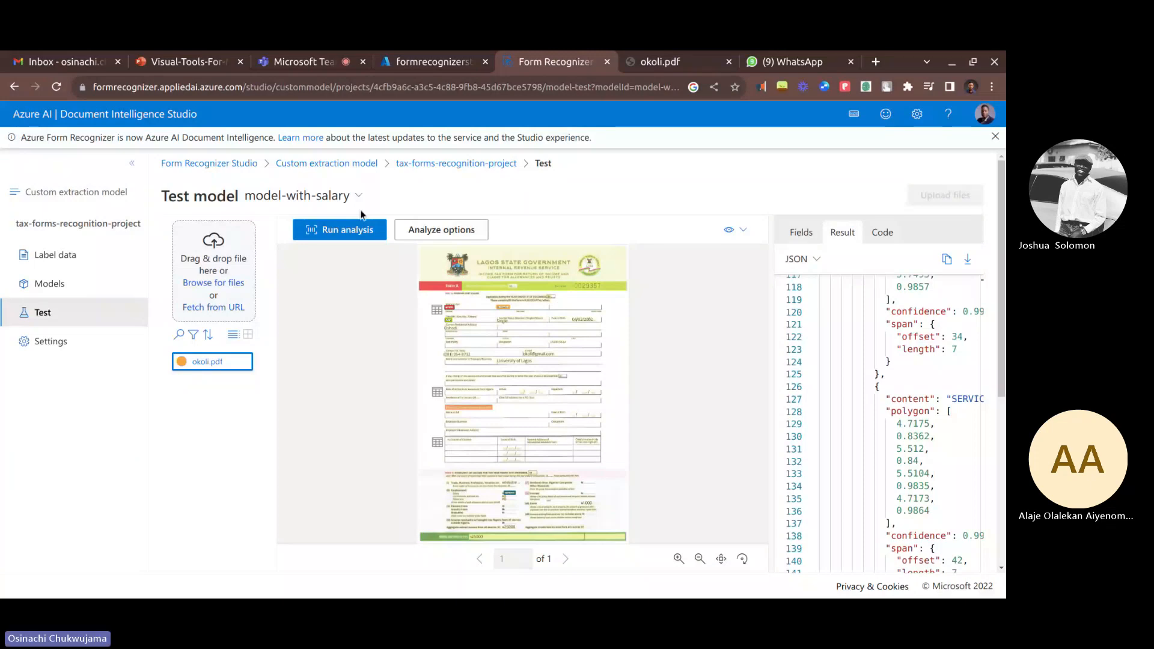
Step: Duplicate the studio's browser tab and open the studio home page in it to browse the prebuilt and custom models
{"action": "right_click", "coordinate": [547, 64]}
{"action": "left_click", "coordinate": [574, 171]}
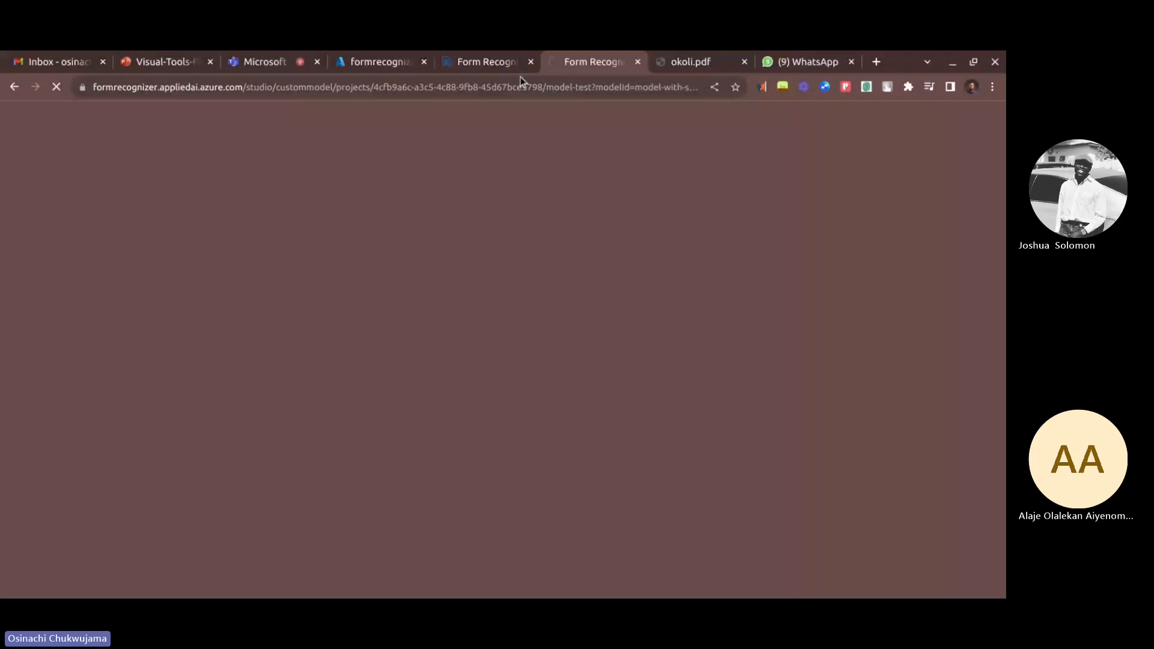
{"action": "left_click_drag", "start_coordinate": [250, 87], "coordinate": [335, 87]}
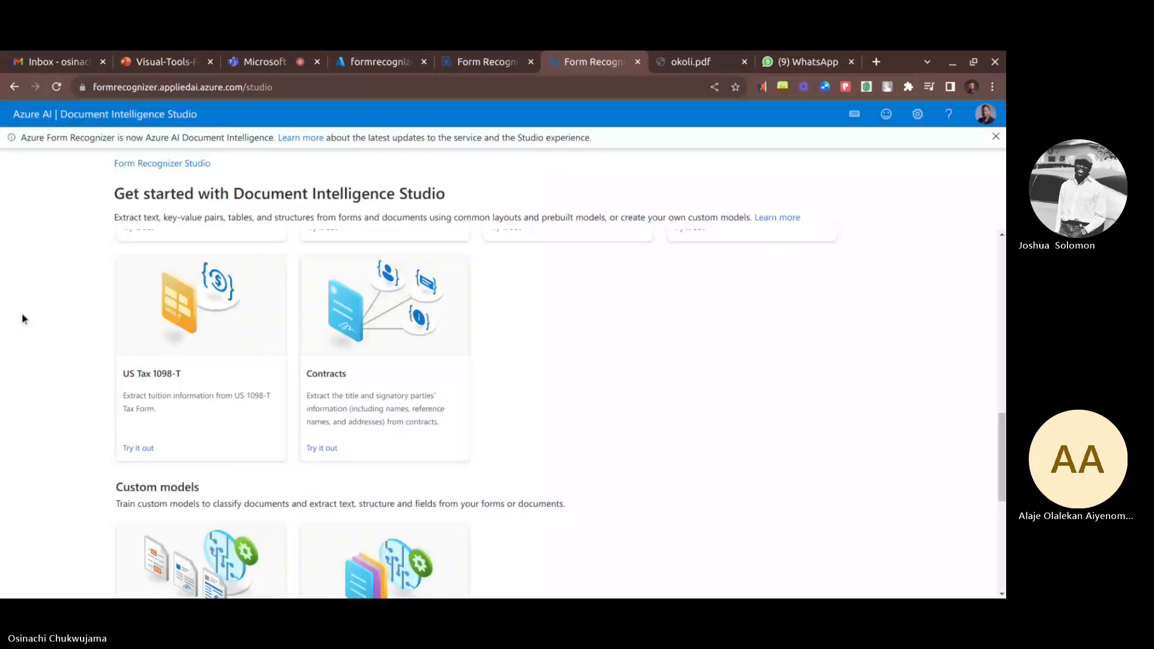
{"action": "scroll", "coordinate": [24, 319], "scroll_direction": "down", "scroll_amount": 5}
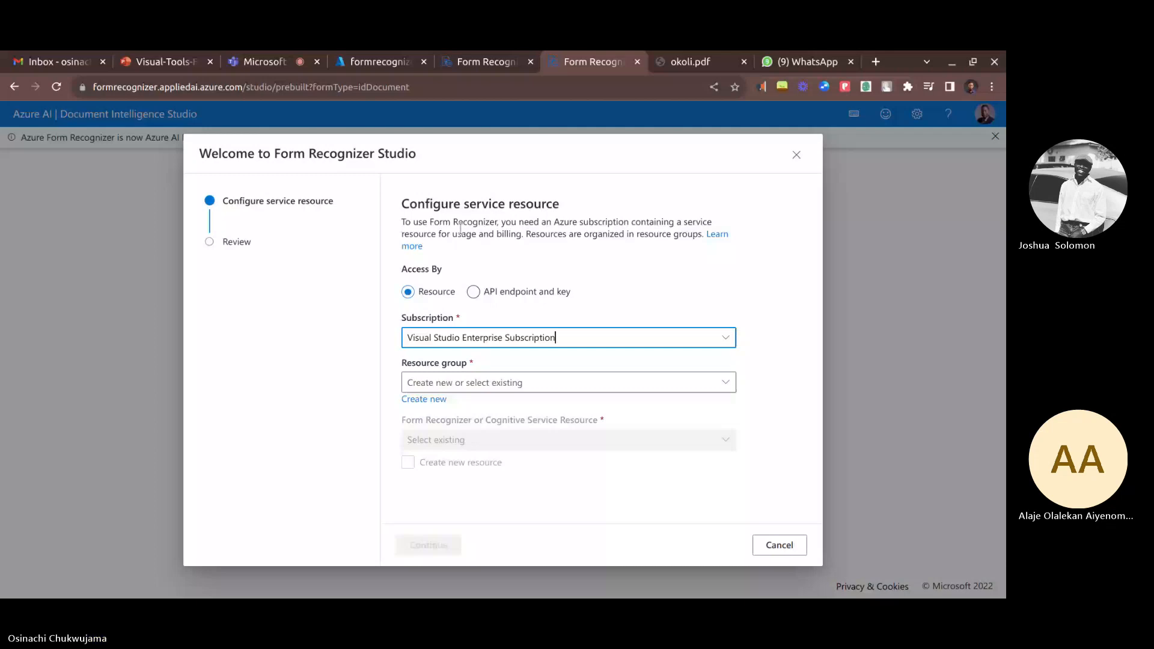
Step: Configure the studio's service resource with resource group lagos-tax-forms-rg and resource lagos-tax-forms-resource, and finish the setup
{"action": "key", "text": "Tab"}
{"action": "type", "text": "la"}
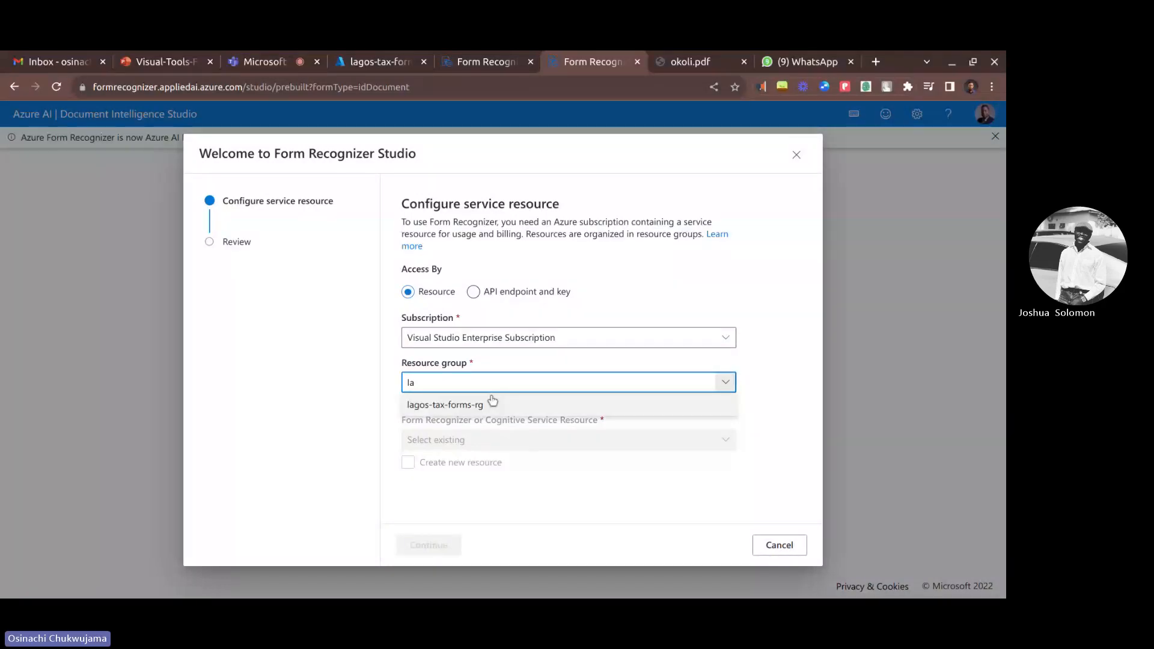
{"action": "left_click", "coordinate": [475, 405]}
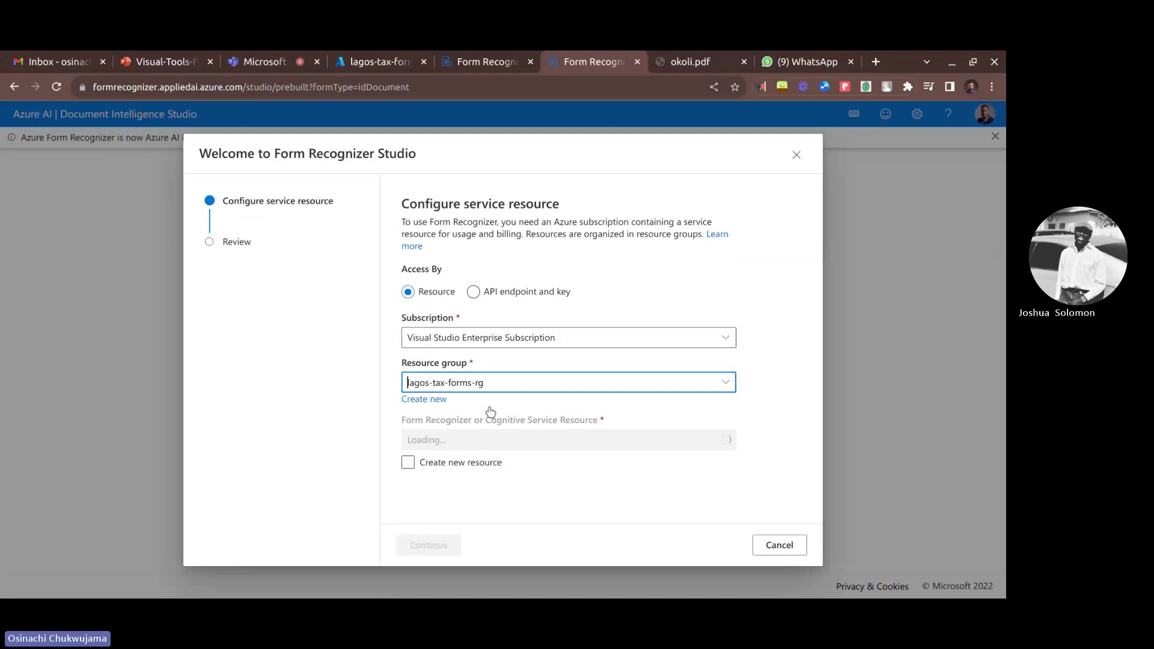
{"action": "left_click", "coordinate": [479, 439]}
{"action": "left_click", "coordinate": [468, 471]}
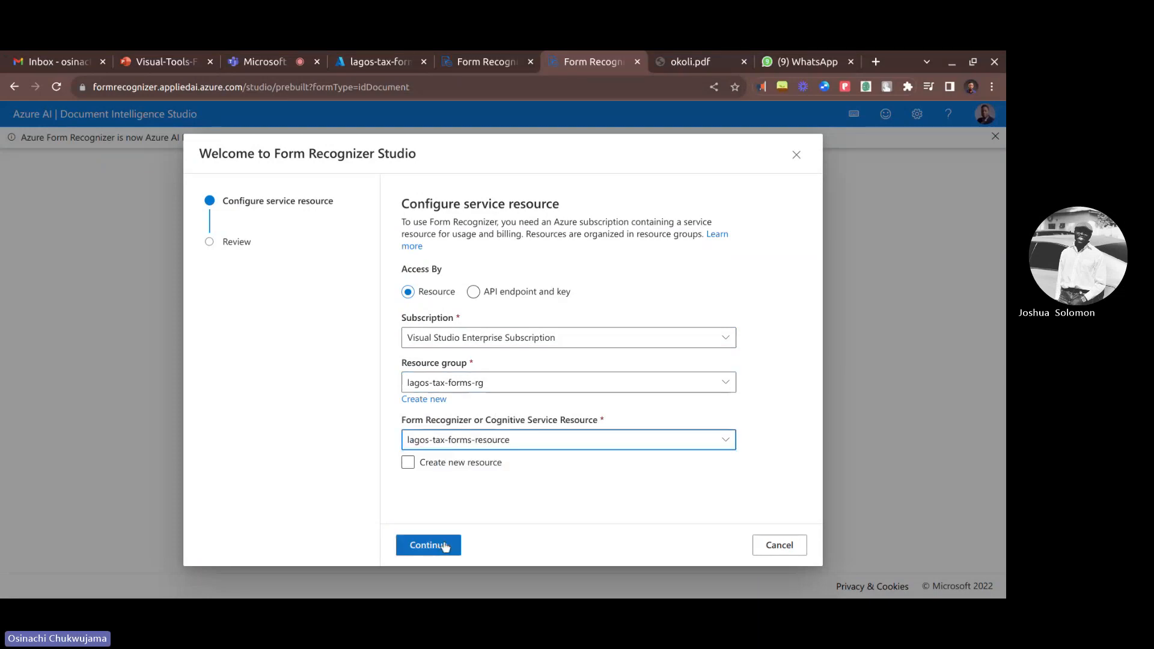
{"action": "left_click", "coordinate": [429, 544]}
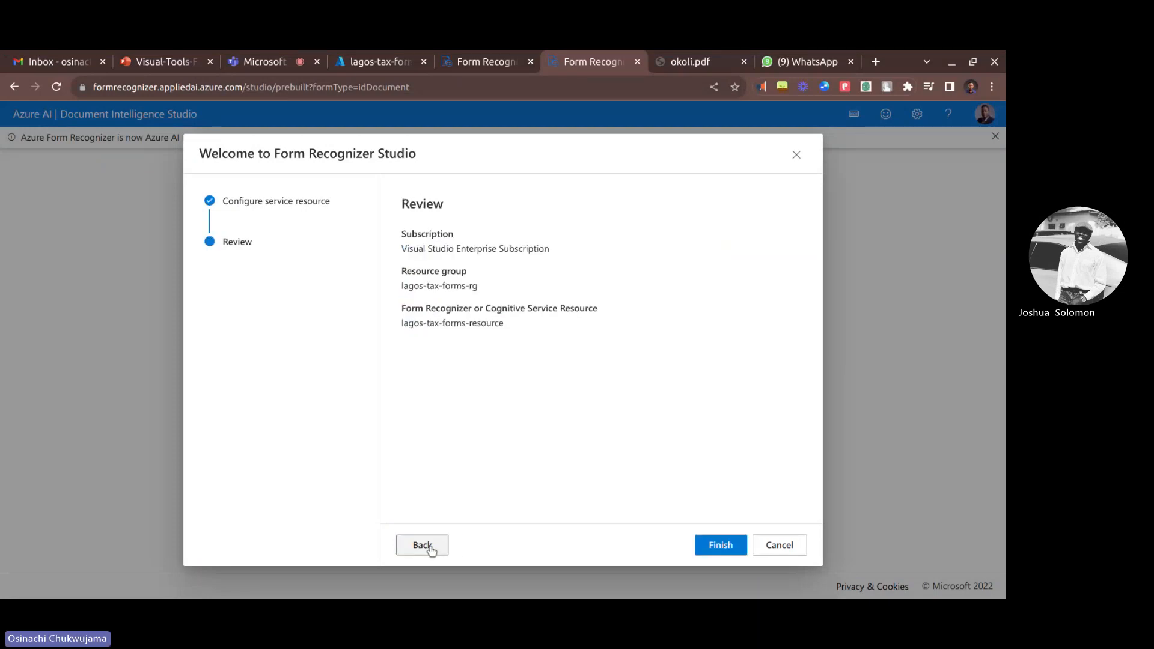
{"action": "left_click", "coordinate": [721, 545]}
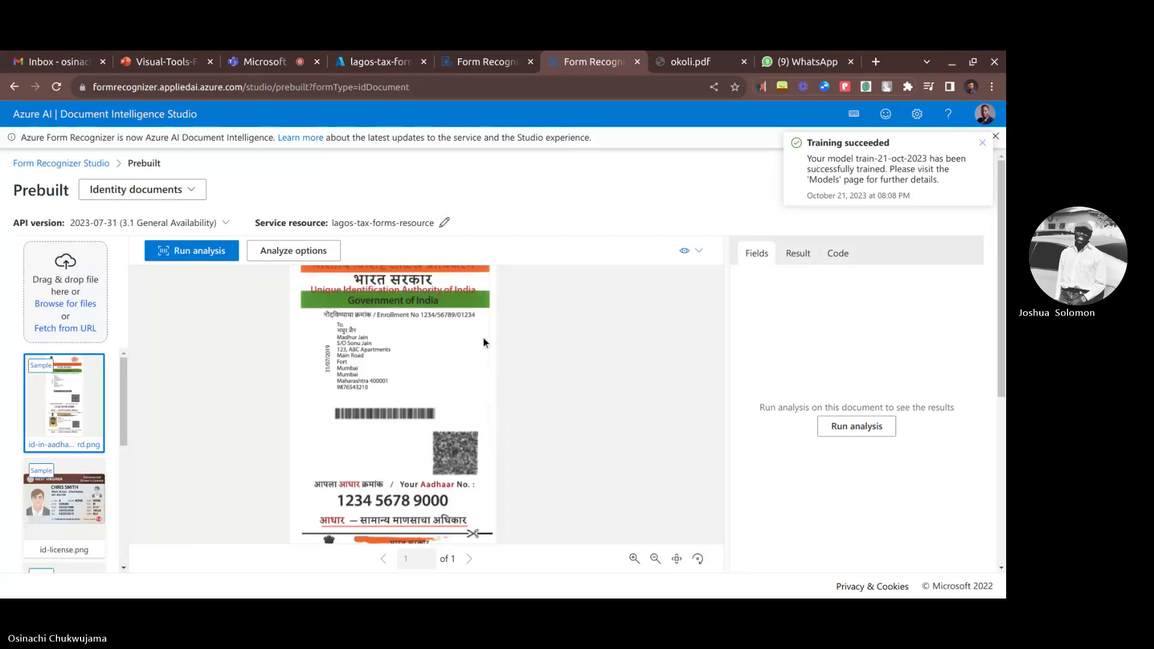
Step: Analyze the sample Aadhaar card with the prebuilt identity documents model and look through the other available form types
{"action": "left_click_drag", "start_coordinate": [483, 338], "coordinate": [489, 282]}
{"action": "left_click_drag", "start_coordinate": [419, 336], "coordinate": [438, 492]}
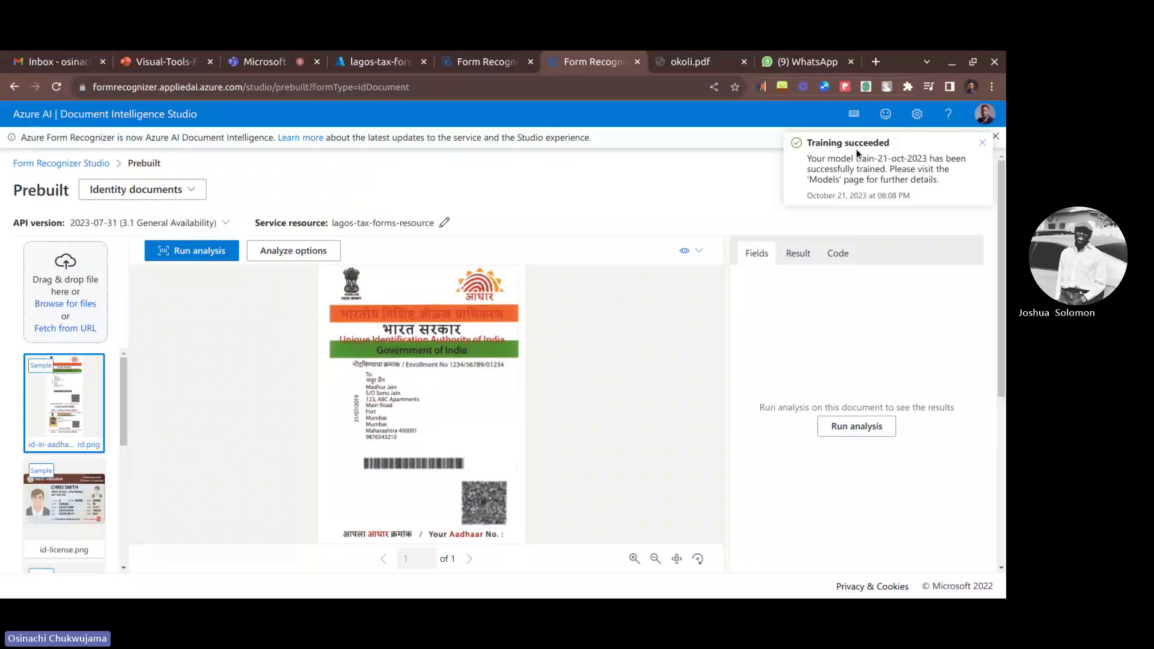
{"action": "left_click", "coordinate": [193, 250]}
{"action": "scroll", "coordinate": [84, 465], "scroll_direction": "down", "scroll_amount": 5}
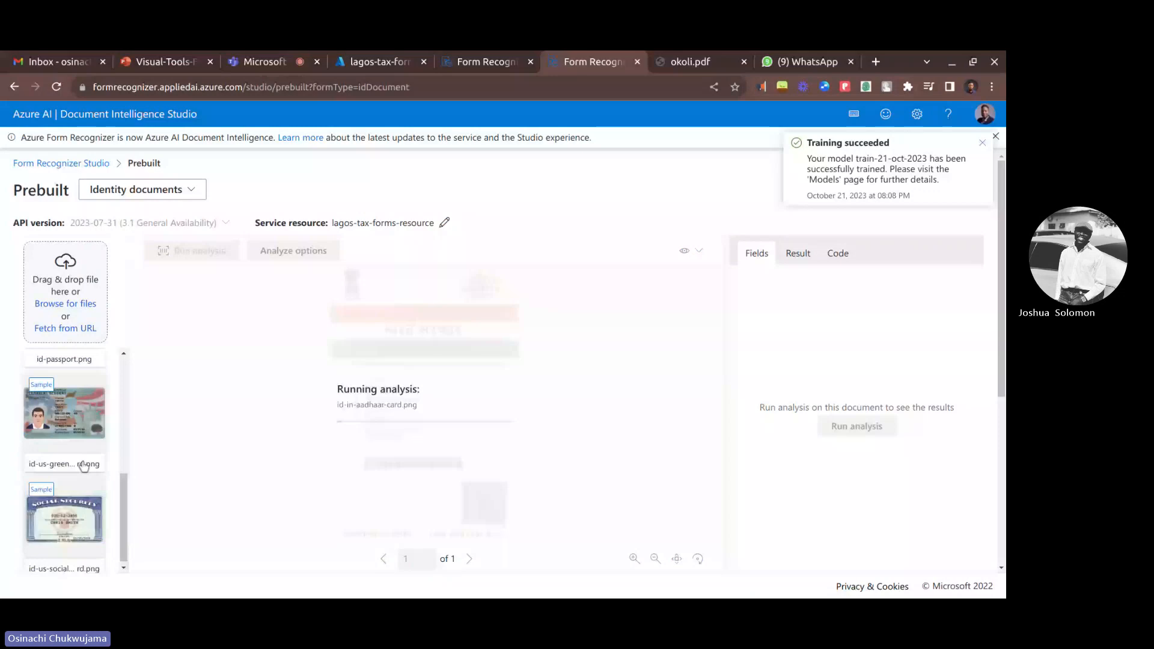
{"action": "left_click", "coordinate": [125, 196]}
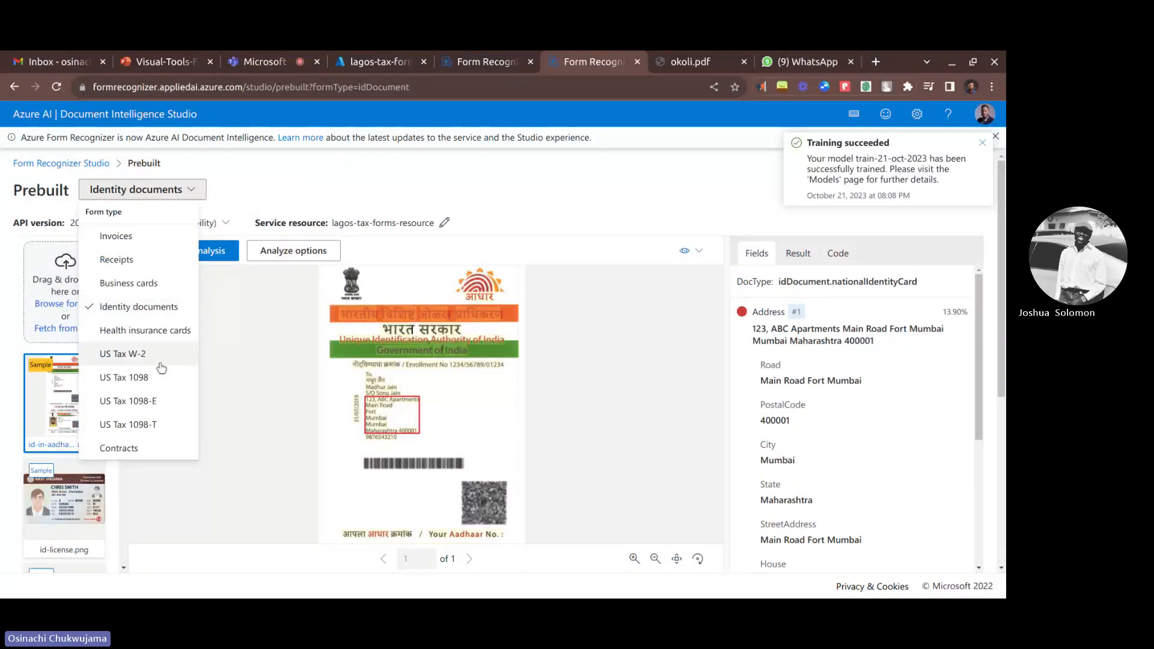
{"action": "left_click", "coordinate": [266, 325]}
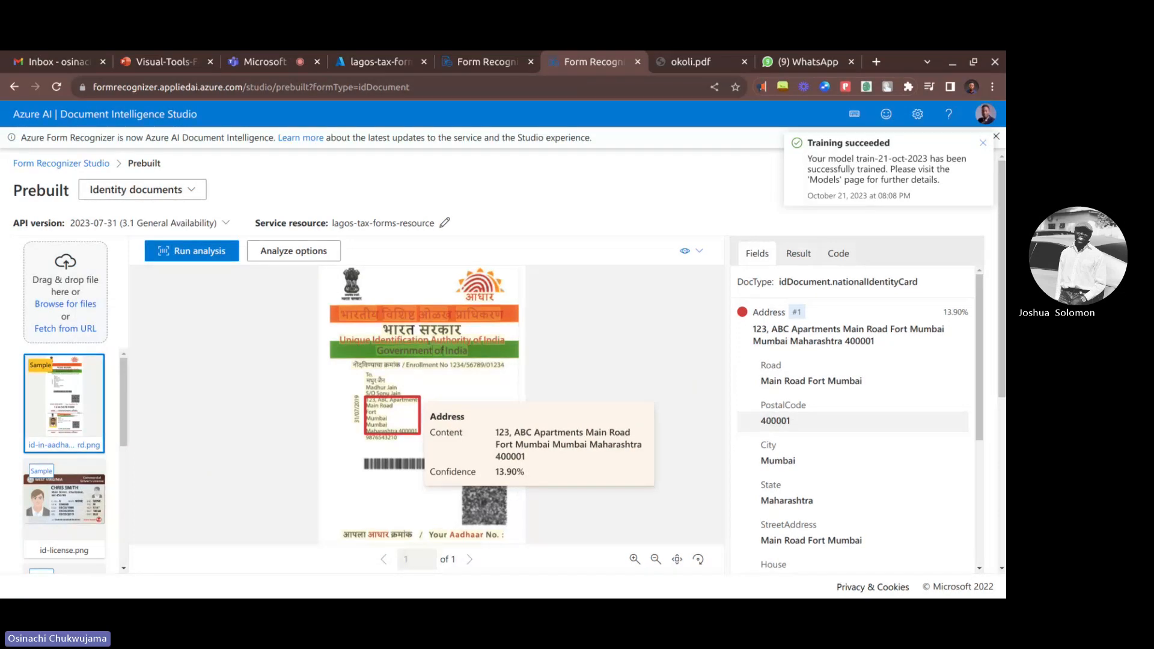
Step: Compare the extracted address, date of birth and name fields with the matching highlighted regions on the Aadhaar card
{"action": "scroll", "coordinate": [770, 427], "scroll_direction": "down", "scroll_amount": 3}
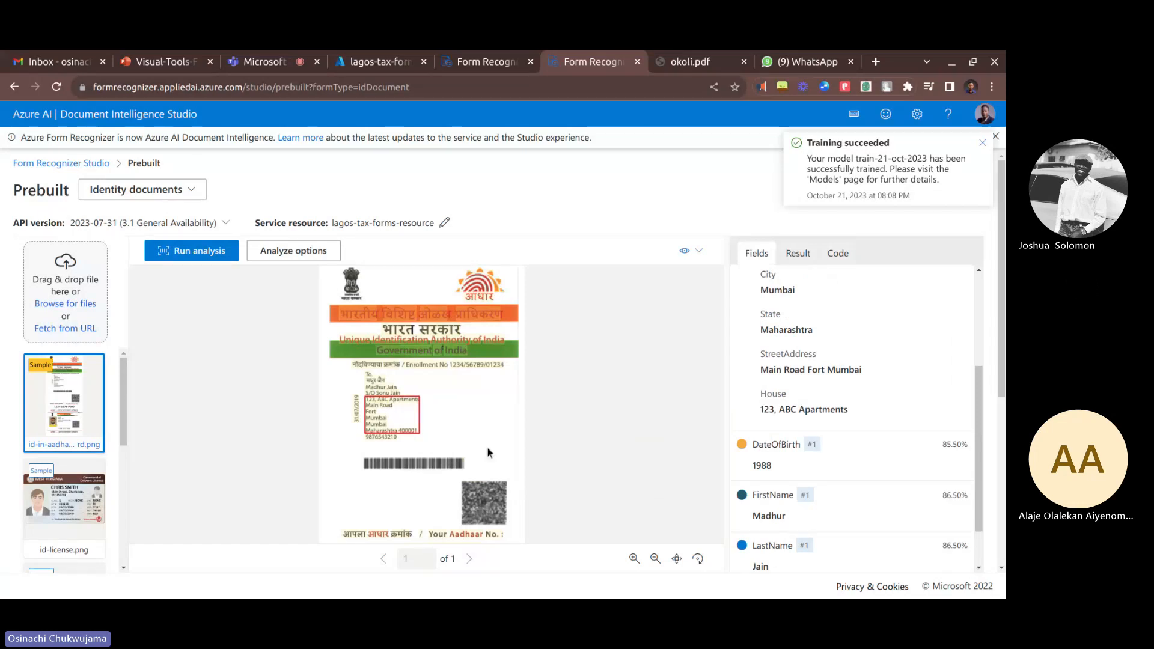
{"action": "scroll", "coordinate": [488, 448], "scroll_direction": "up", "scroll_amount": 2}
{"action": "scroll", "coordinate": [482, 438], "scroll_direction": "up", "scroll_amount": 1}
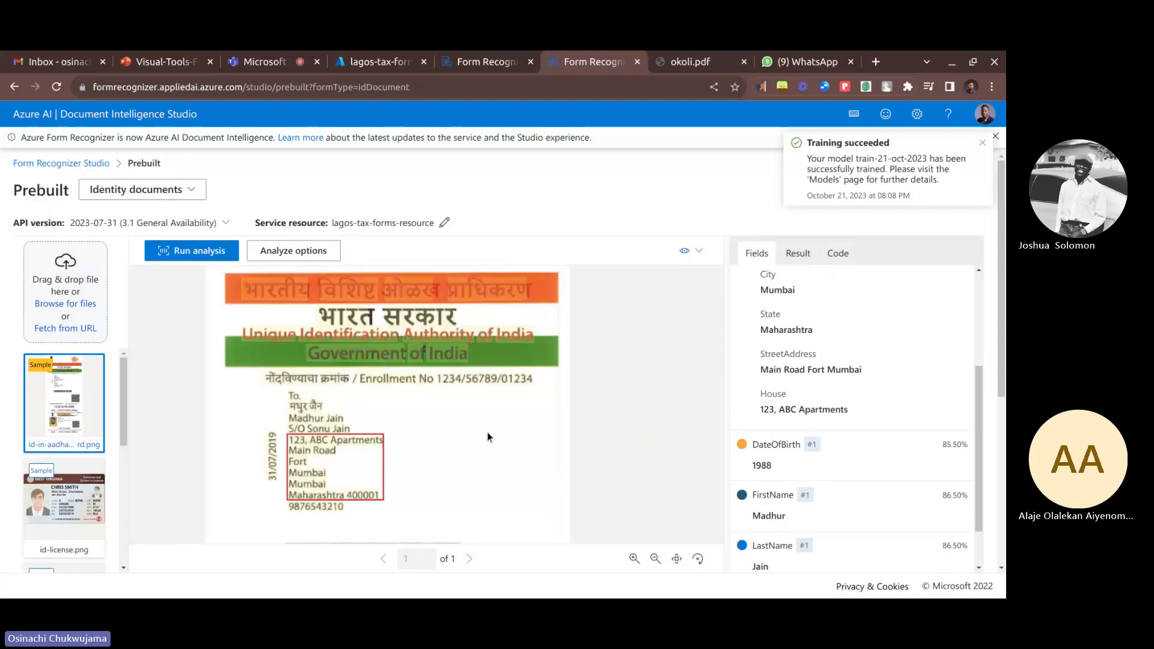
{"action": "scroll", "coordinate": [480, 355], "scroll_direction": "down", "scroll_amount": 4}
{"action": "scroll", "coordinate": [465, 340], "scroll_direction": "down", "scroll_amount": 3}
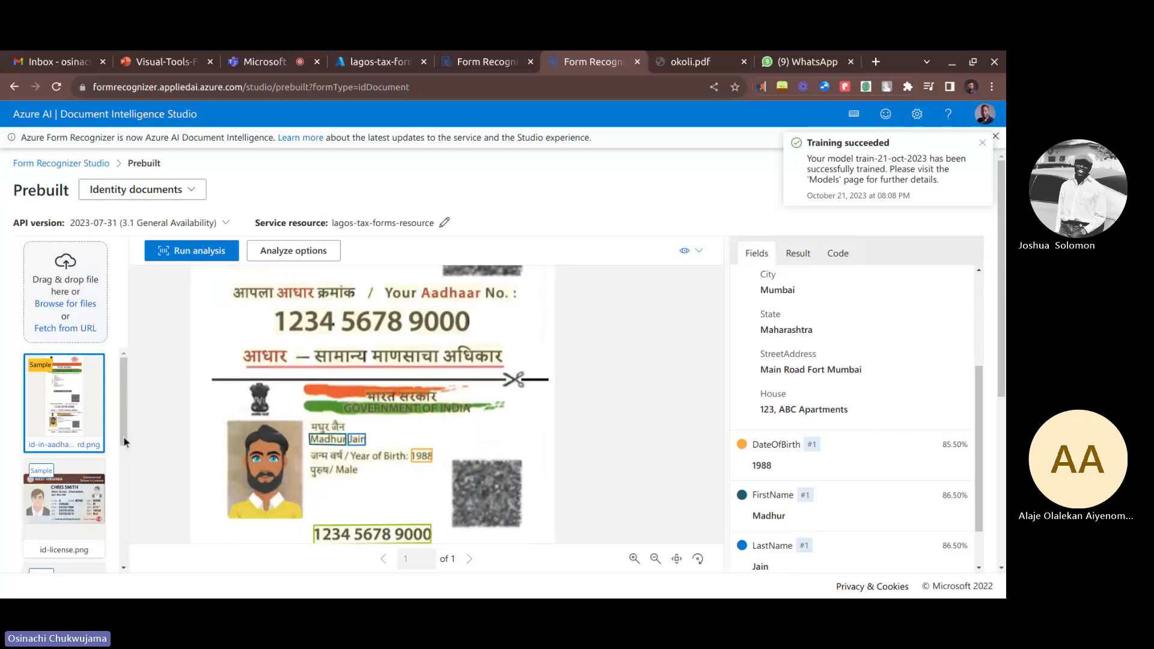
{"action": "mouse_move", "coordinate": [762, 469]}
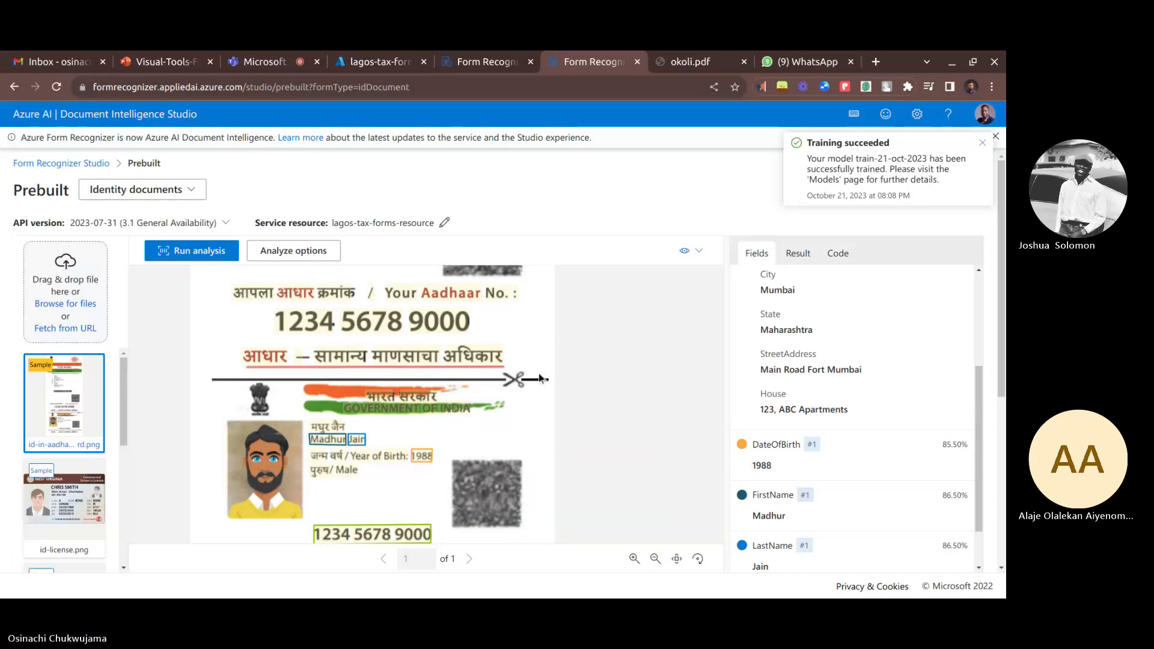
{"action": "left_click_drag", "start_coordinate": [545, 387], "coordinate": [600, 336]}
Step: Analyze the sample id-license.png with the identity documents model, and look through the extracted fields and the remaining sample documents
{"action": "left_click", "coordinate": [76, 501]}
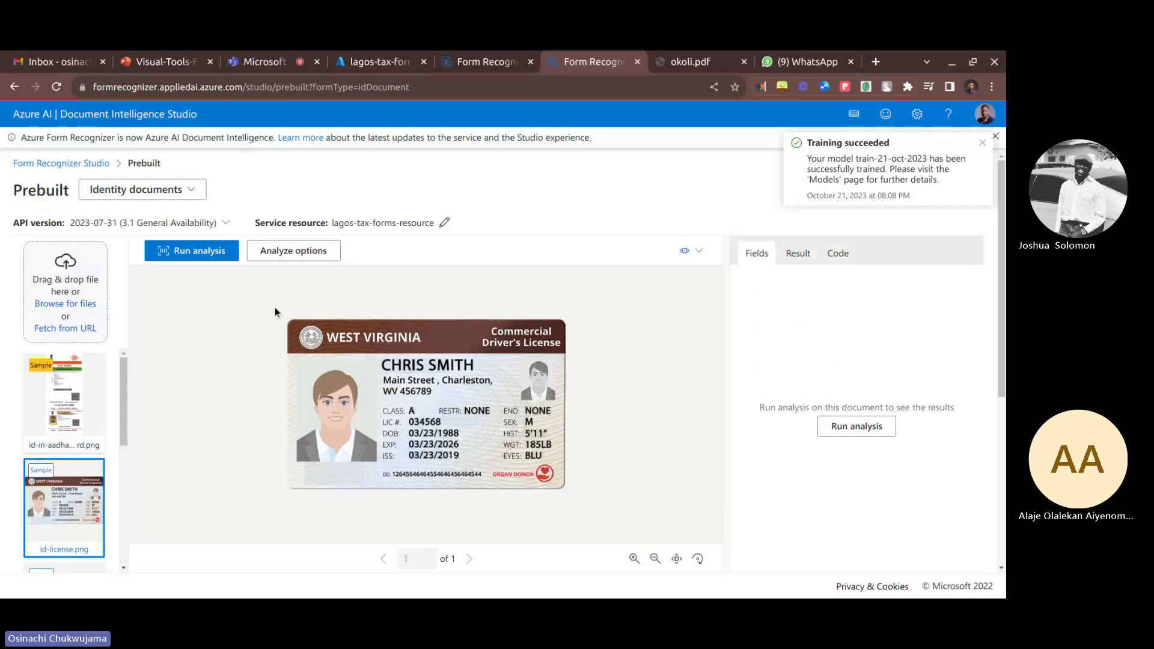
{"action": "left_click", "coordinate": [213, 252]}
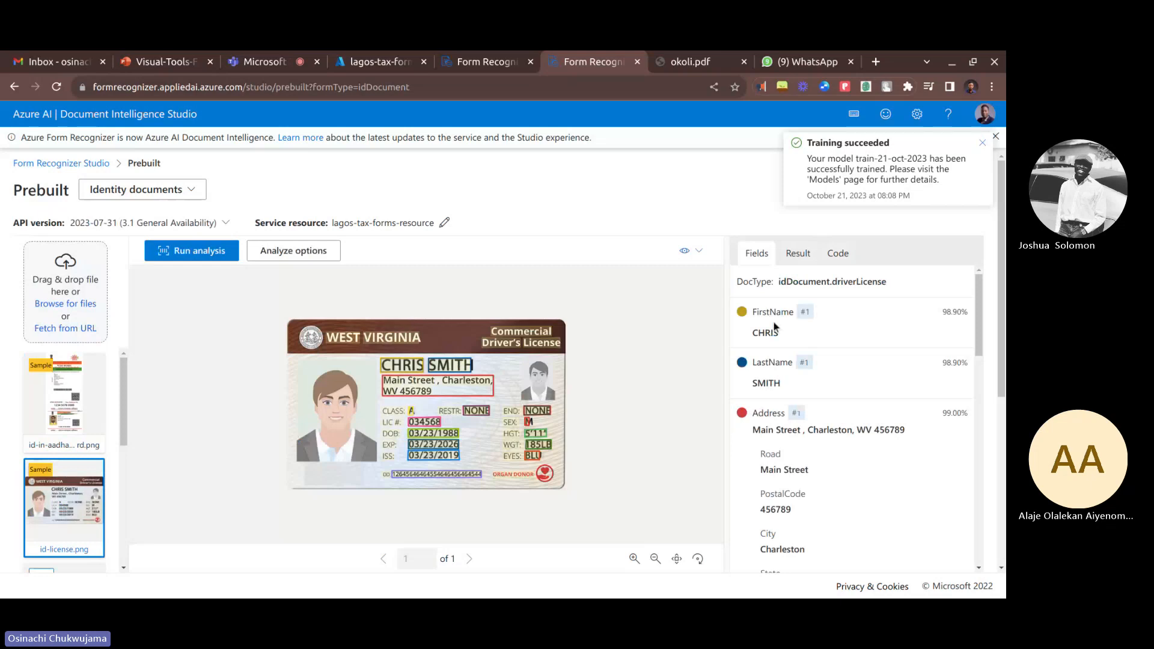
{"action": "mouse_move", "coordinate": [383, 395]}
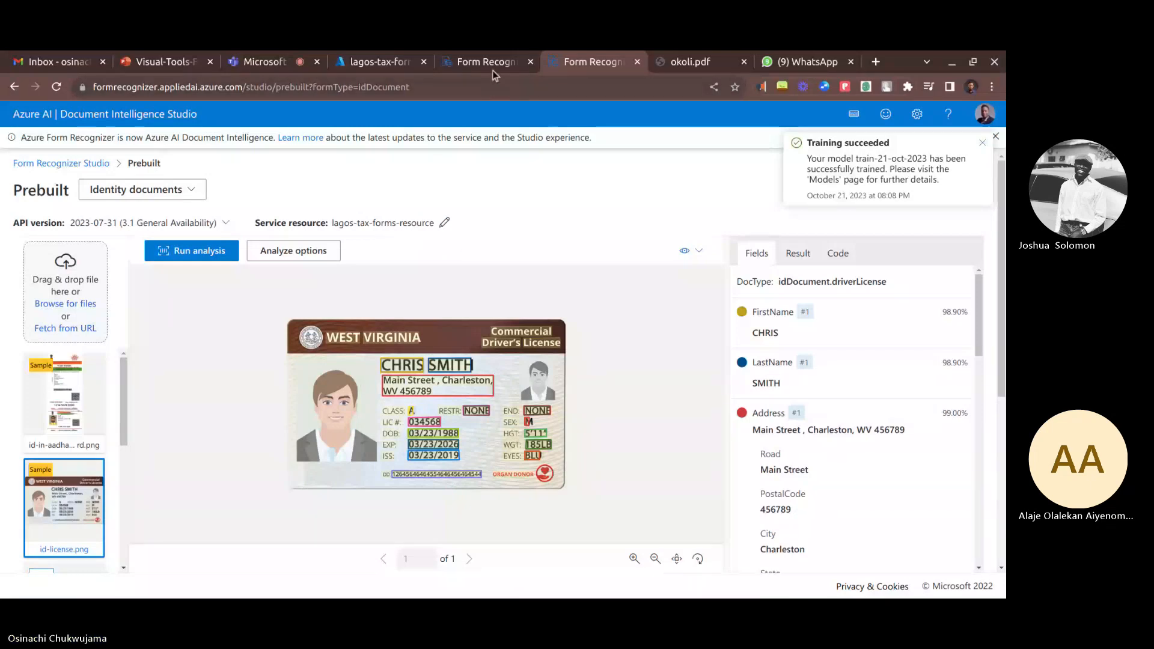
{"action": "scroll", "coordinate": [69, 464], "scroll_direction": "down", "scroll_amount": 3}
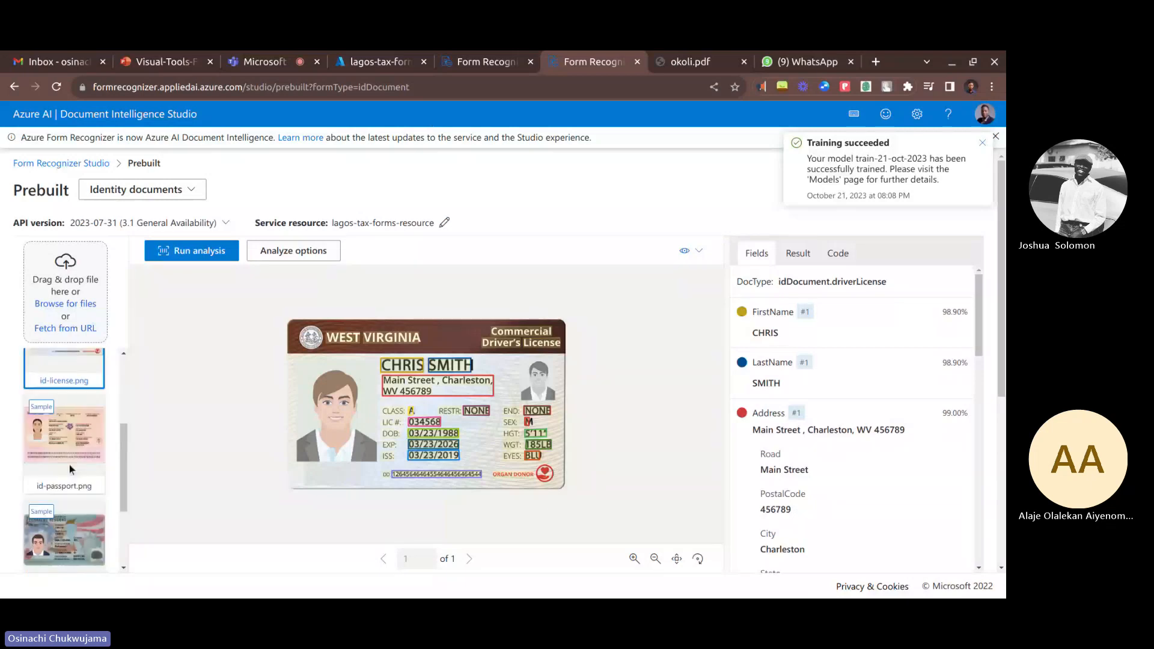
{"action": "scroll", "coordinate": [70, 464], "scroll_direction": "down", "scroll_amount": 5}
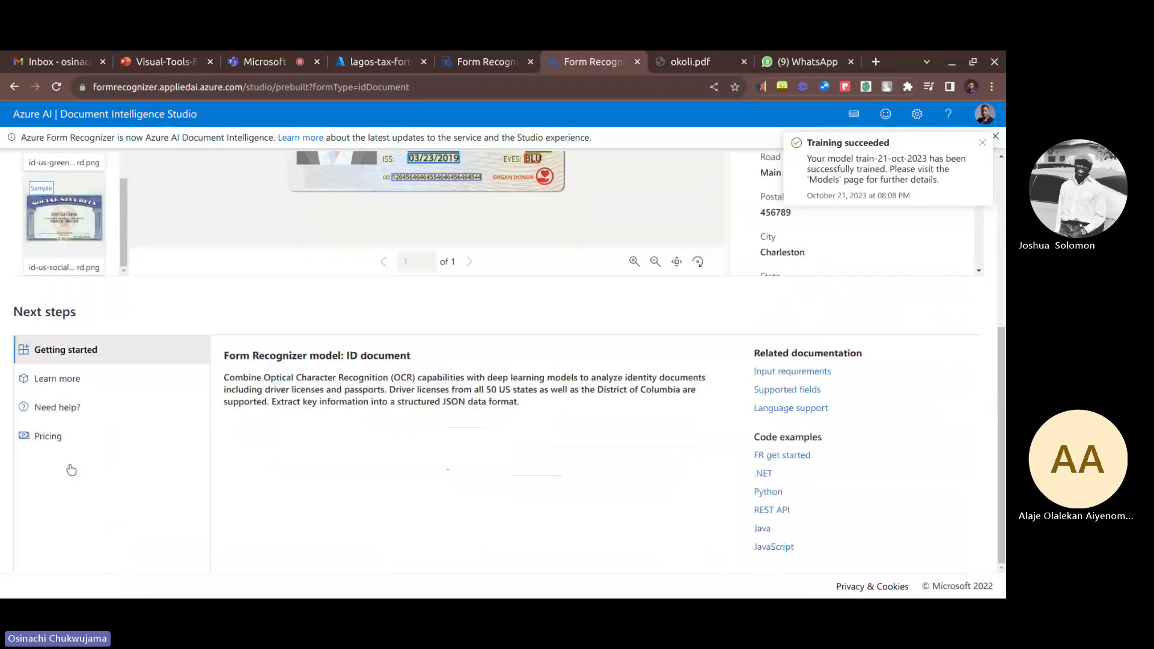
{"action": "scroll", "coordinate": [72, 469], "scroll_direction": "up", "scroll_amount": 5}
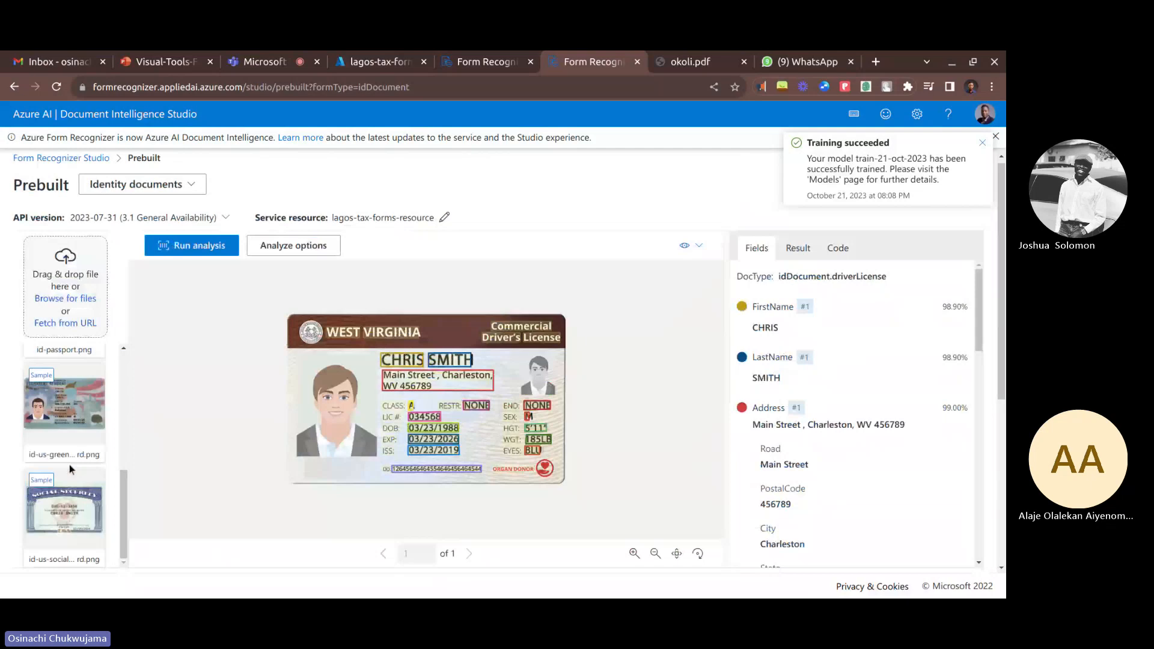
Step: Return to the custom model's test page, rerun the analysis of okoli.pdf with model-with-salary, and view the selectable model IDs
{"action": "key", "text": "ctrl+shift+Tab"}
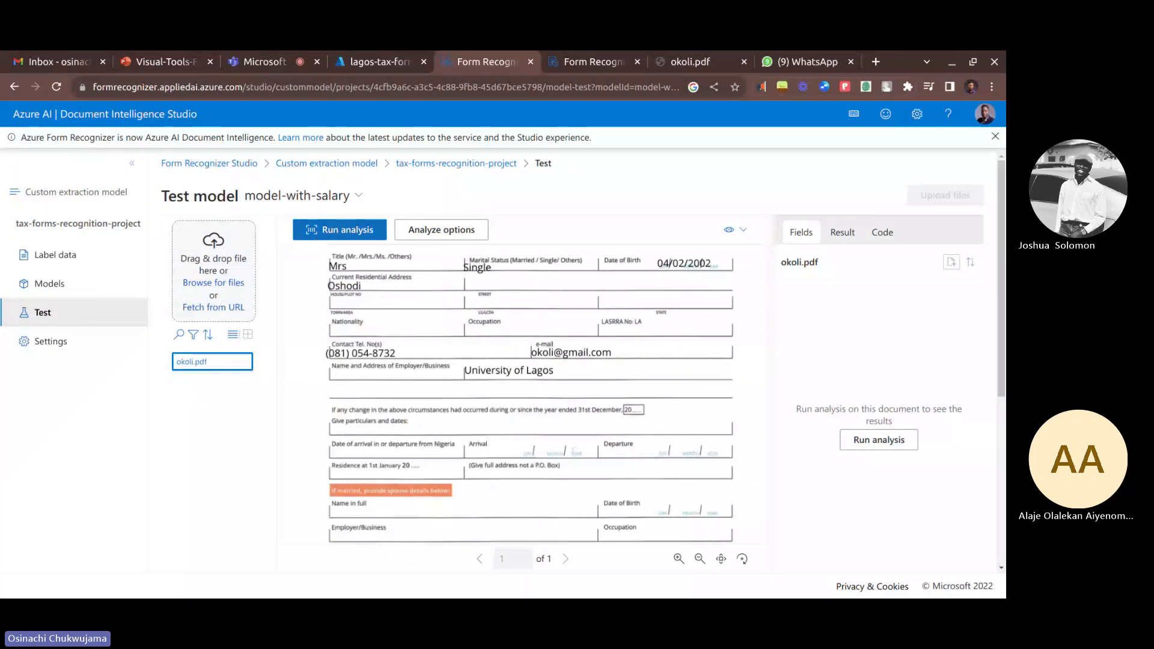
{"action": "left_click", "coordinate": [340, 230]}
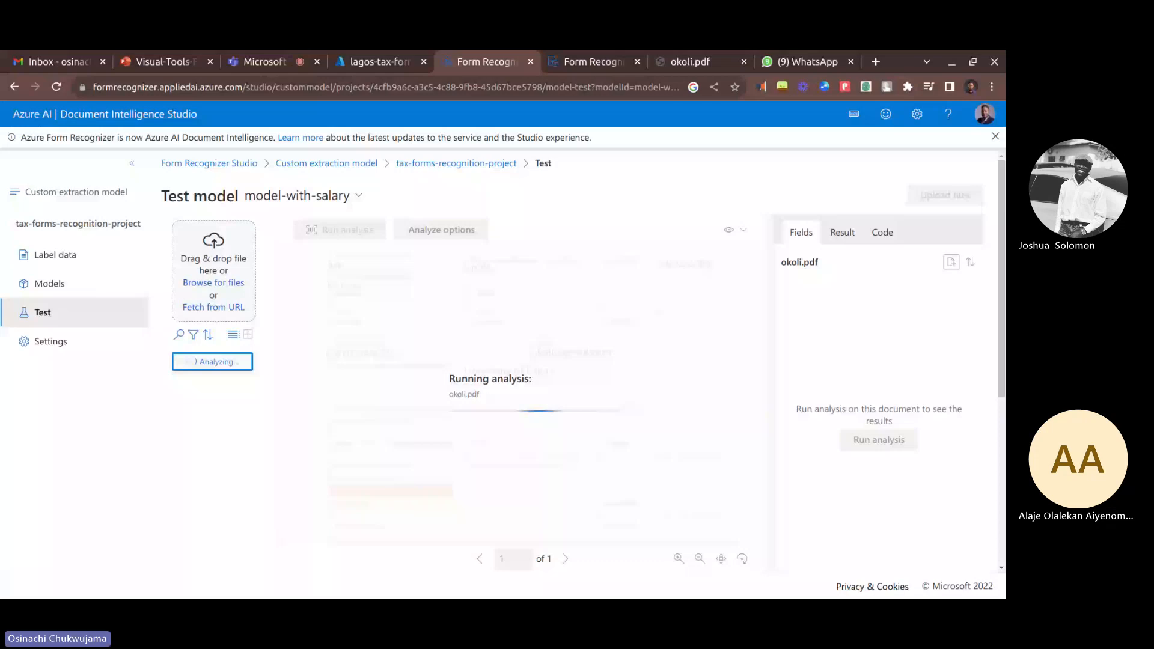
{"action": "scroll", "coordinate": [355, 258], "scroll_direction": "down", "scroll_amount": 1}
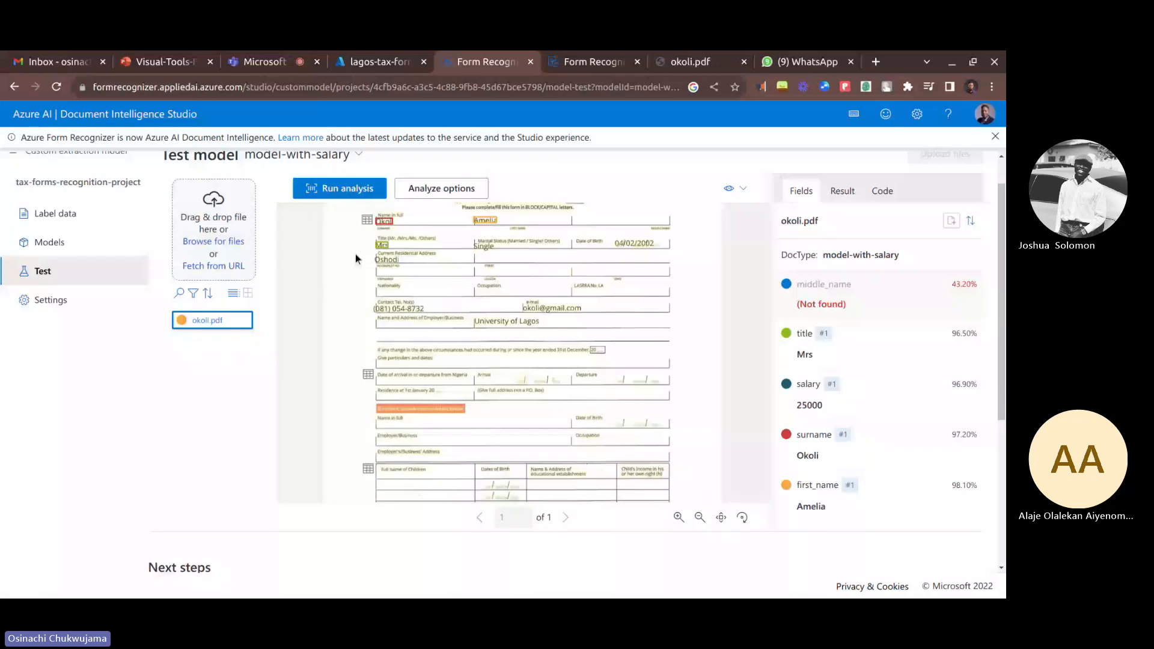
{"action": "scroll", "coordinate": [355, 253], "scroll_direction": "up", "scroll_amount": 3}
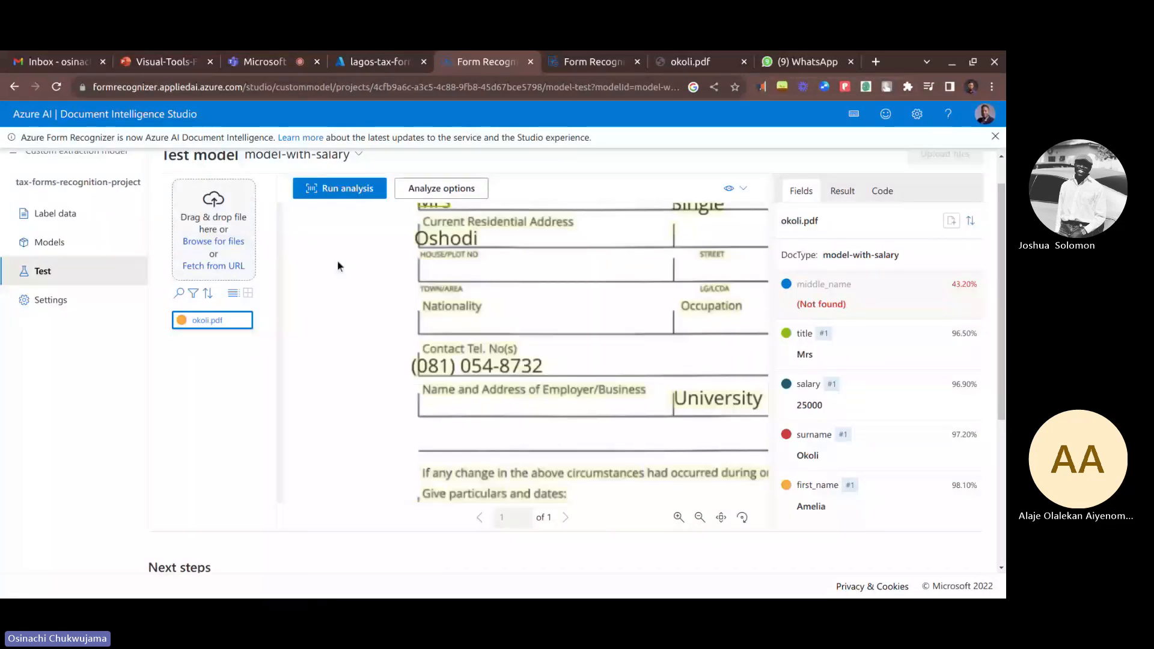
{"action": "left_click", "coordinate": [318, 156]}
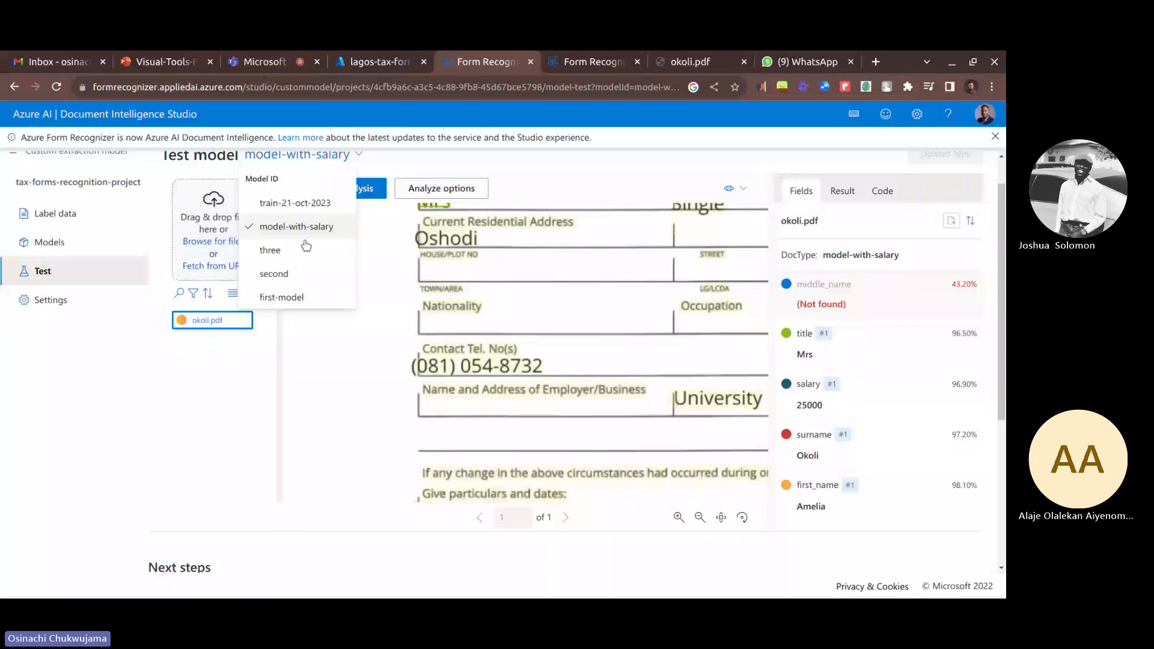
{"action": "left_click", "coordinate": [434, 347]}
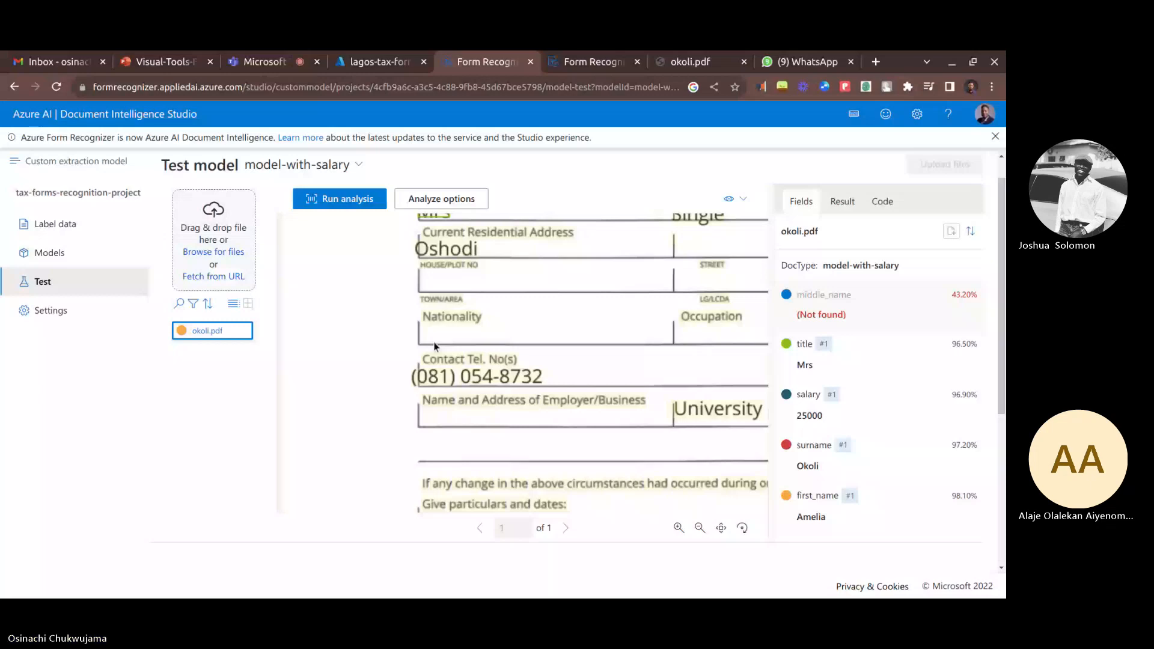
Step: Open the custom extraction models page, and check the prebuilt analysis and the lagos-tax-forms-rg resource group in the Azure portal
{"action": "scroll", "coordinate": [434, 346], "scroll_direction": "up", "scroll_amount": 2}
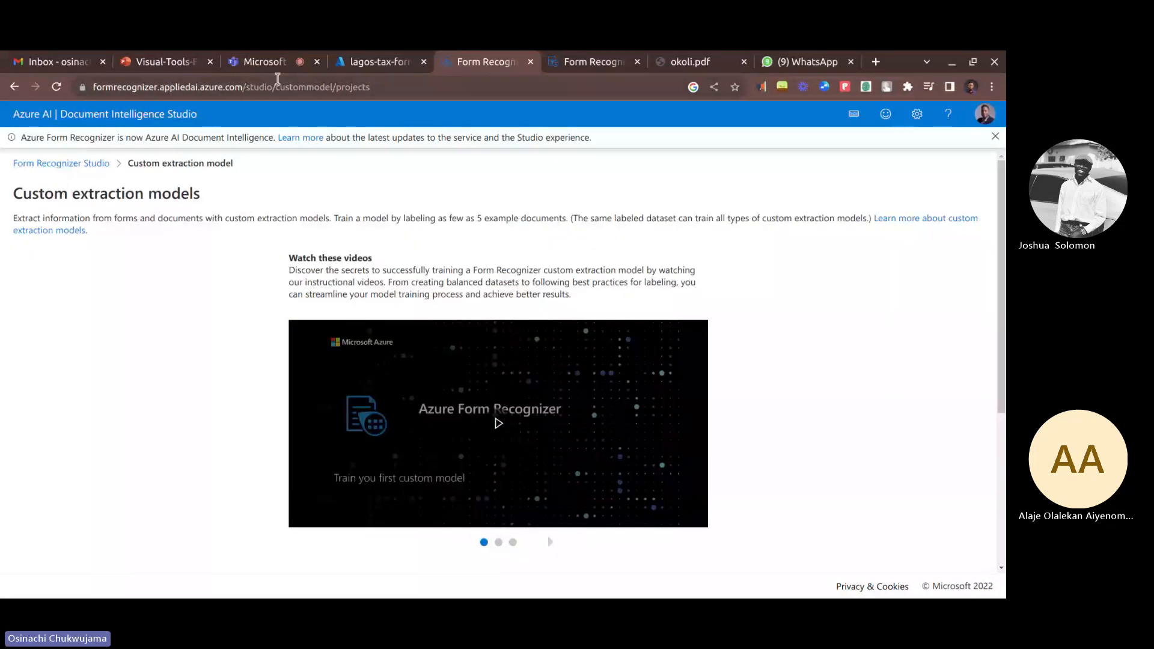
{"action": "left_click", "coordinate": [566, 63]}
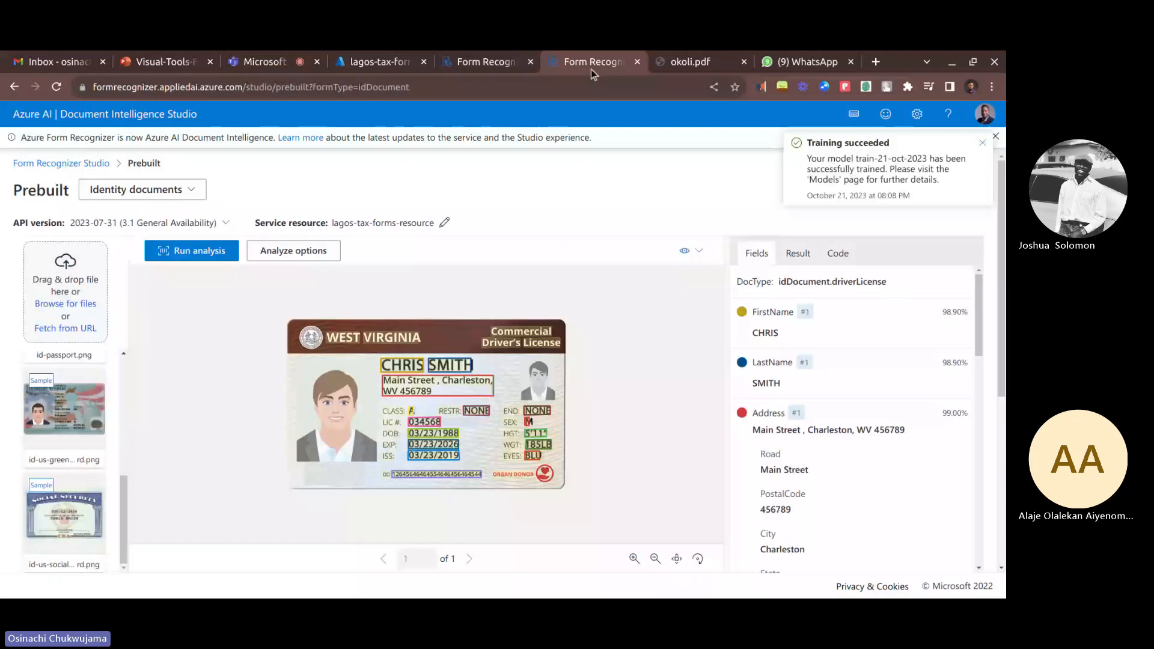
{"action": "left_click", "coordinate": [496, 63]}
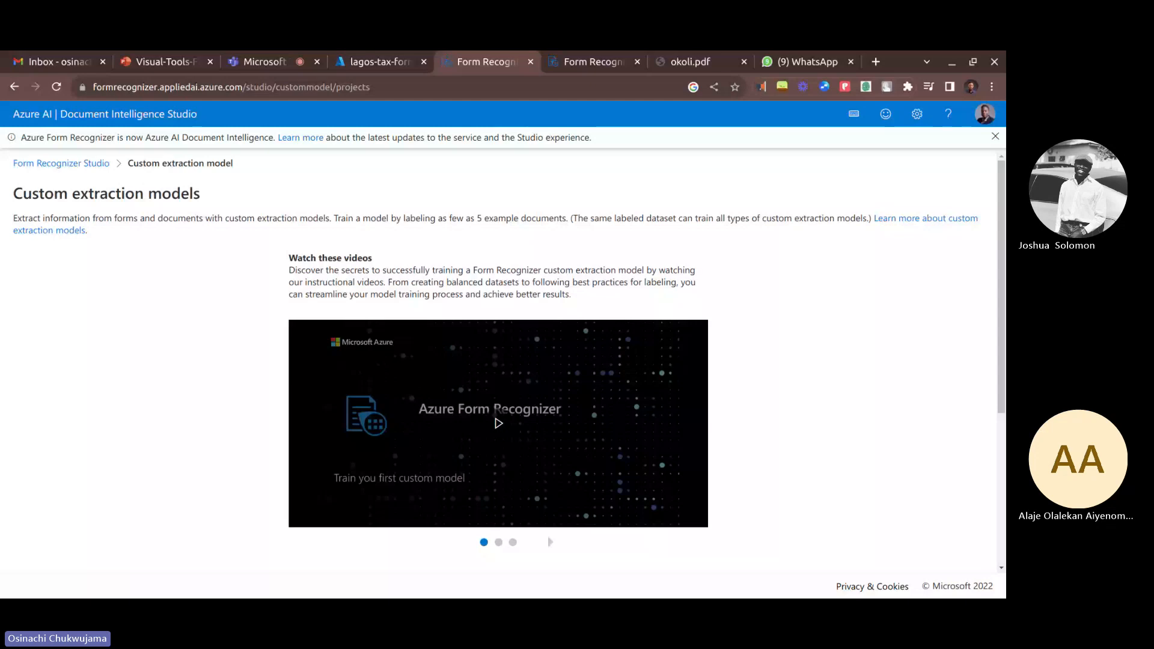
{"action": "left_click", "coordinate": [373, 61]}
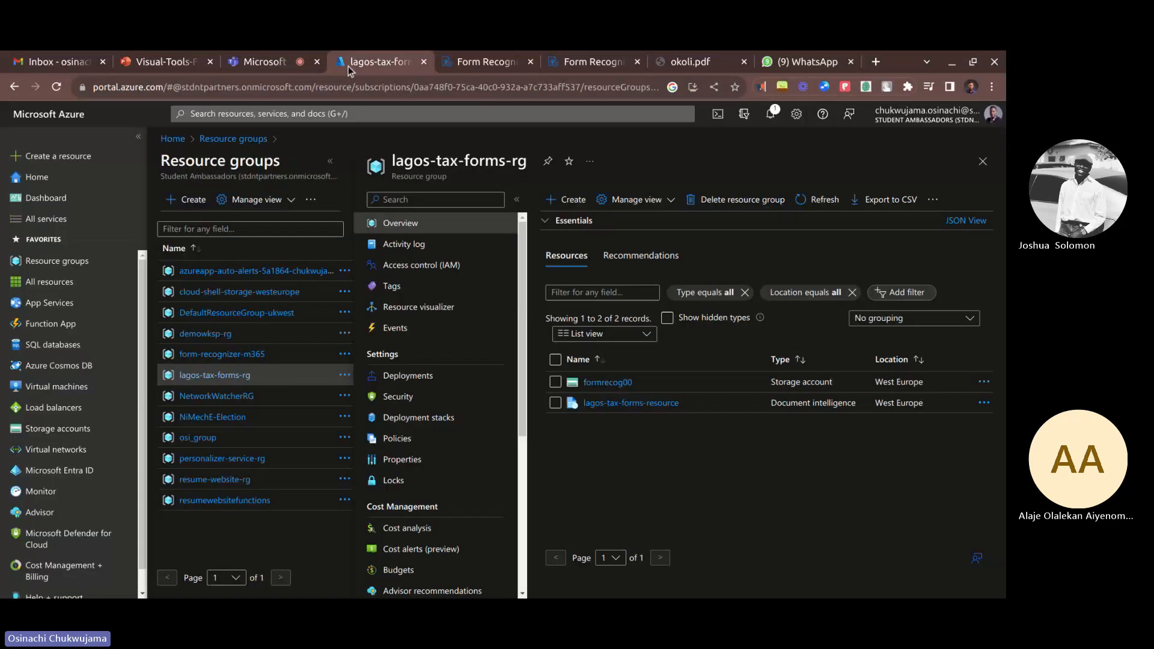
{"action": "left_click", "coordinate": [481, 62]}
Step: Start a new custom extraction project named live-demo-session-project and continue to its service resource configuration
{"action": "scroll", "coordinate": [71, 424], "scroll_direction": "down", "scroll_amount": 4}
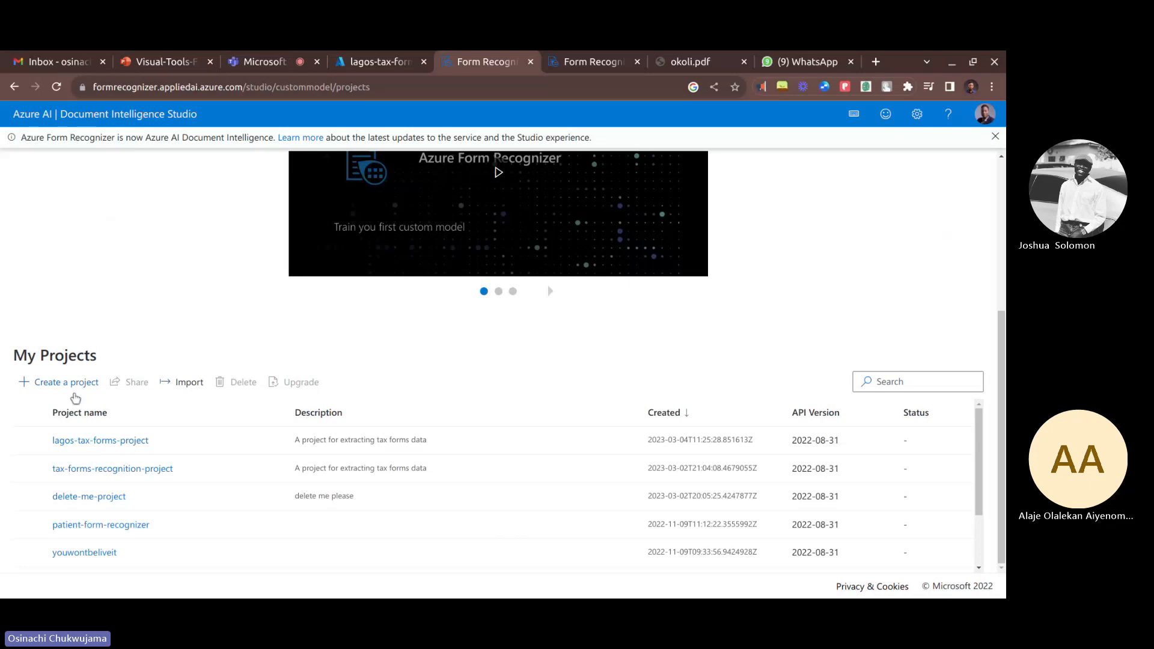
{"action": "left_click", "coordinate": [74, 395]}
{"action": "left_click", "coordinate": [440, 264]}
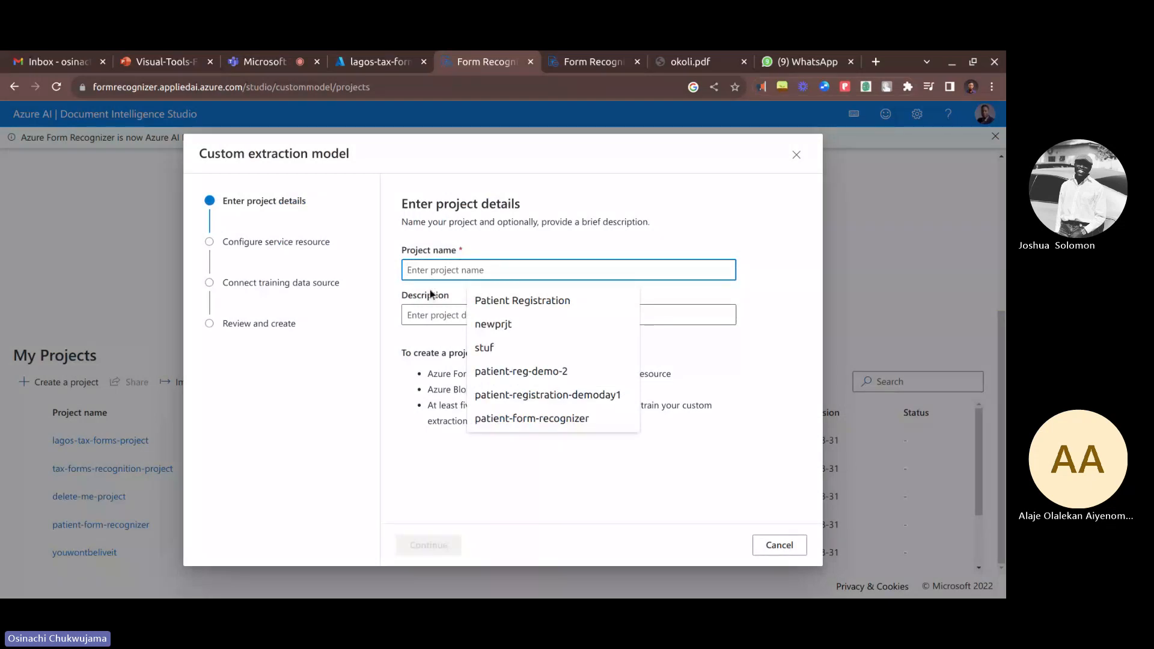
{"action": "type", "text": "live-demo-session-projwe"}
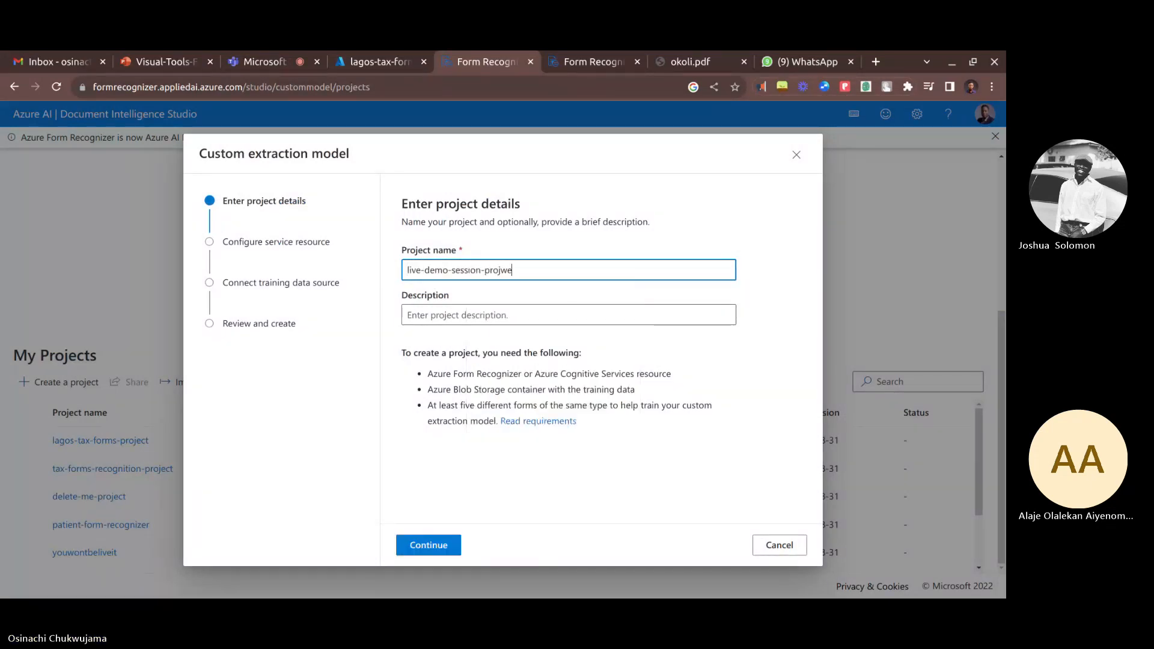
{"action": "key", "text": "BackSpace"}
{"action": "key", "text": "BackSpace"}
{"action": "type", "text": "ect"}
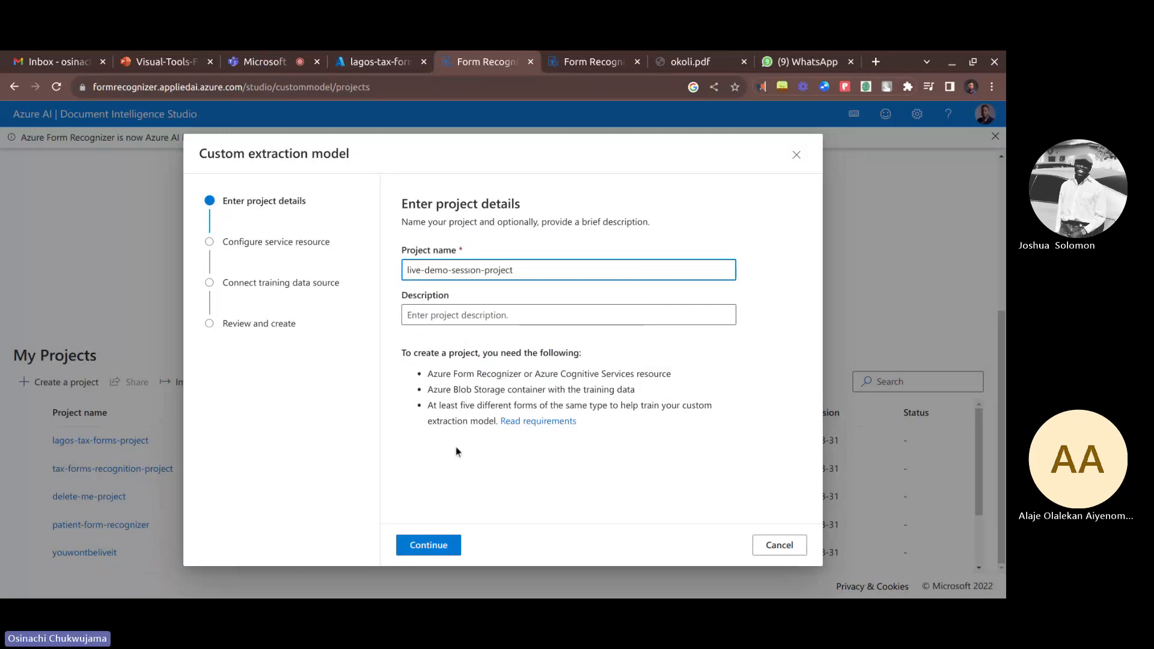
{"action": "left_click", "coordinate": [435, 544]}
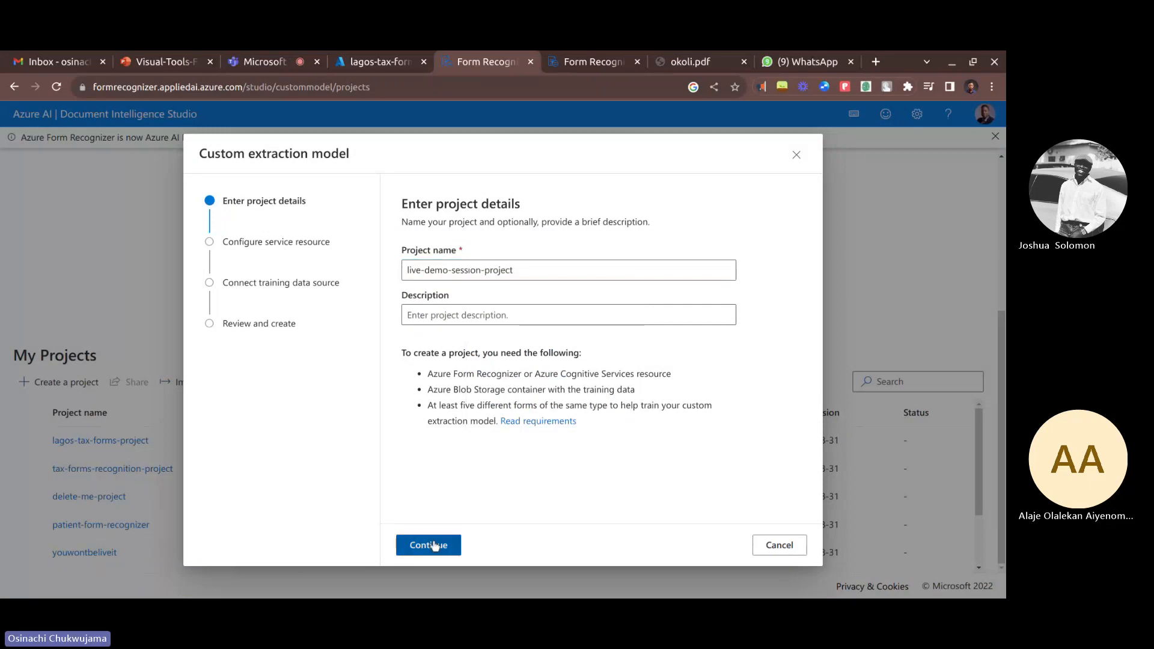
Step: Configure the service resource with the Visual Studio Enterprise Subscription and the lagos-tax-forms-rg resource group
{"action": "left_click", "coordinate": [421, 274]}
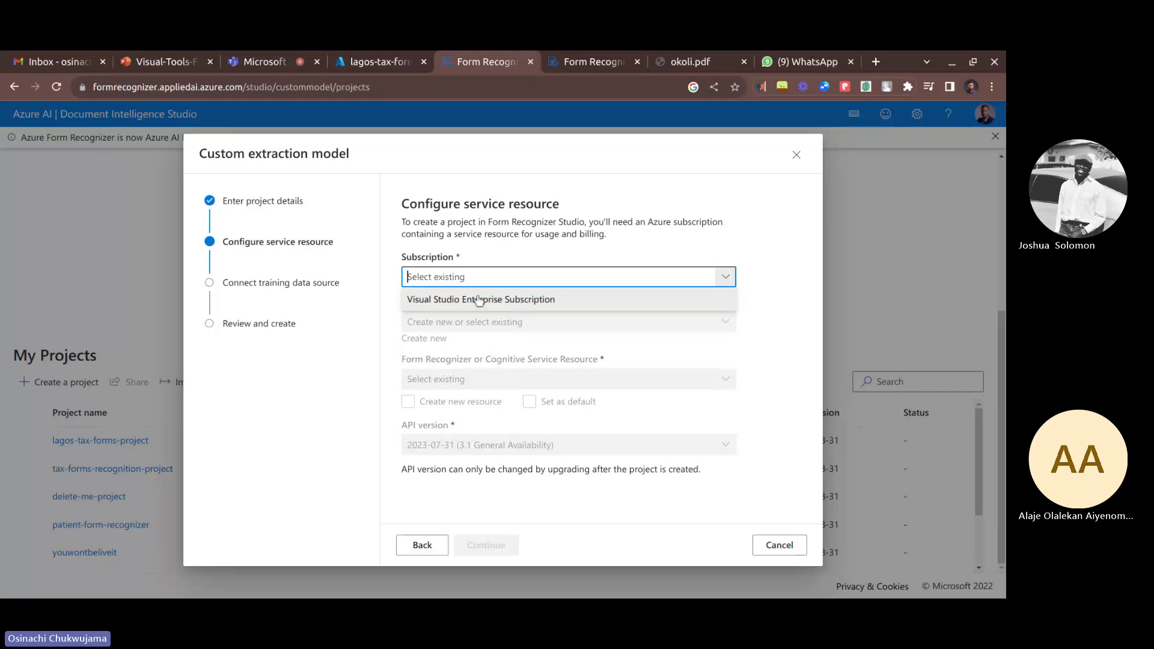
{"action": "left_click", "coordinate": [479, 300]}
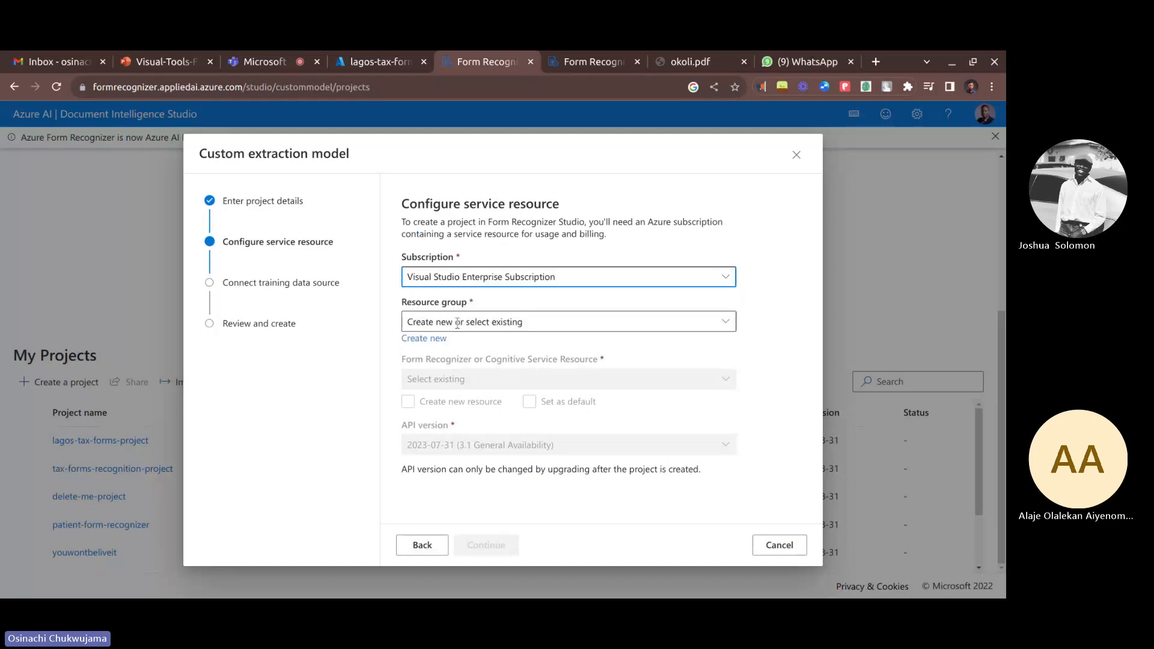
{"action": "left_click", "coordinate": [457, 322]}
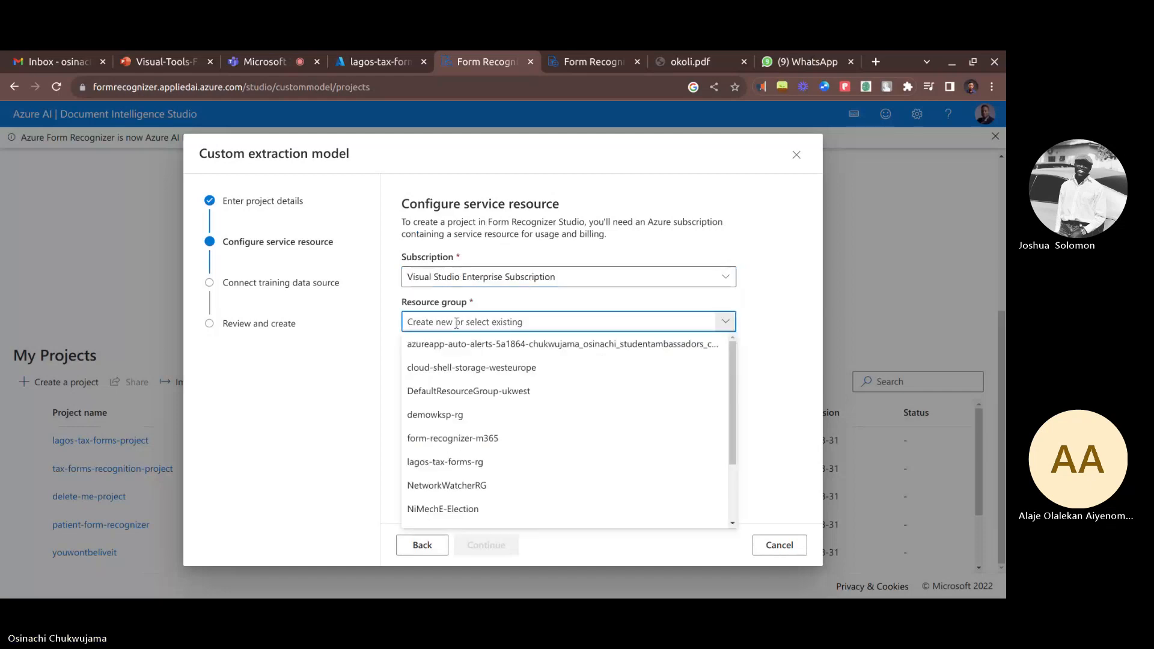
{"action": "type", "text": "lagos"}
{"action": "left_click", "coordinate": [468, 343]}
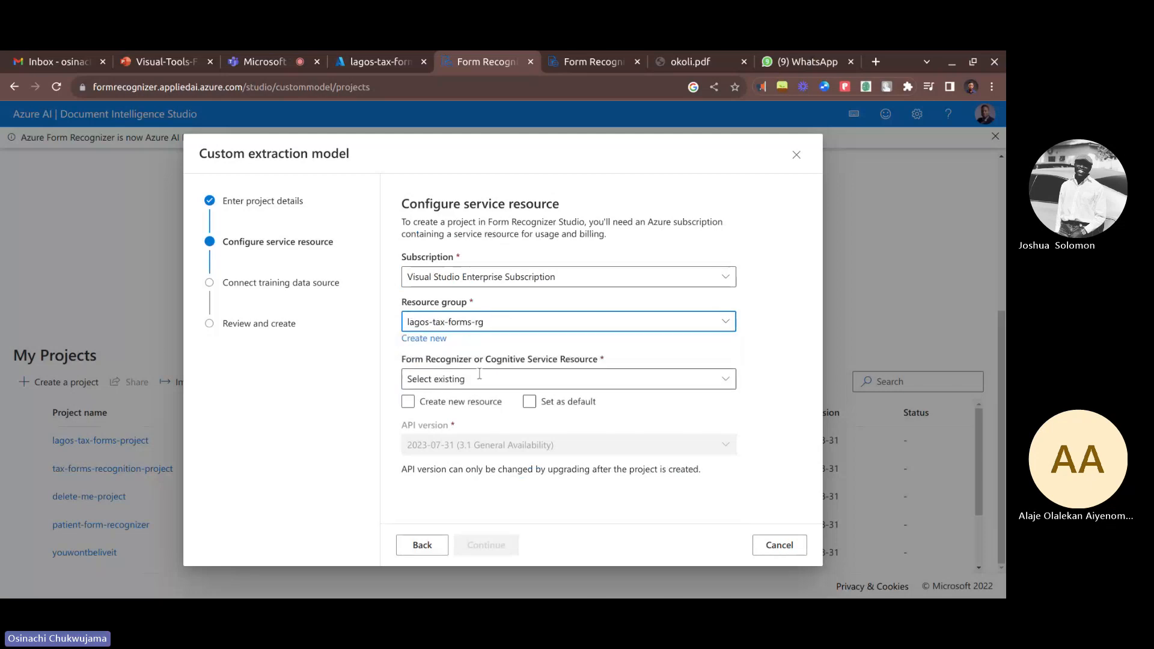
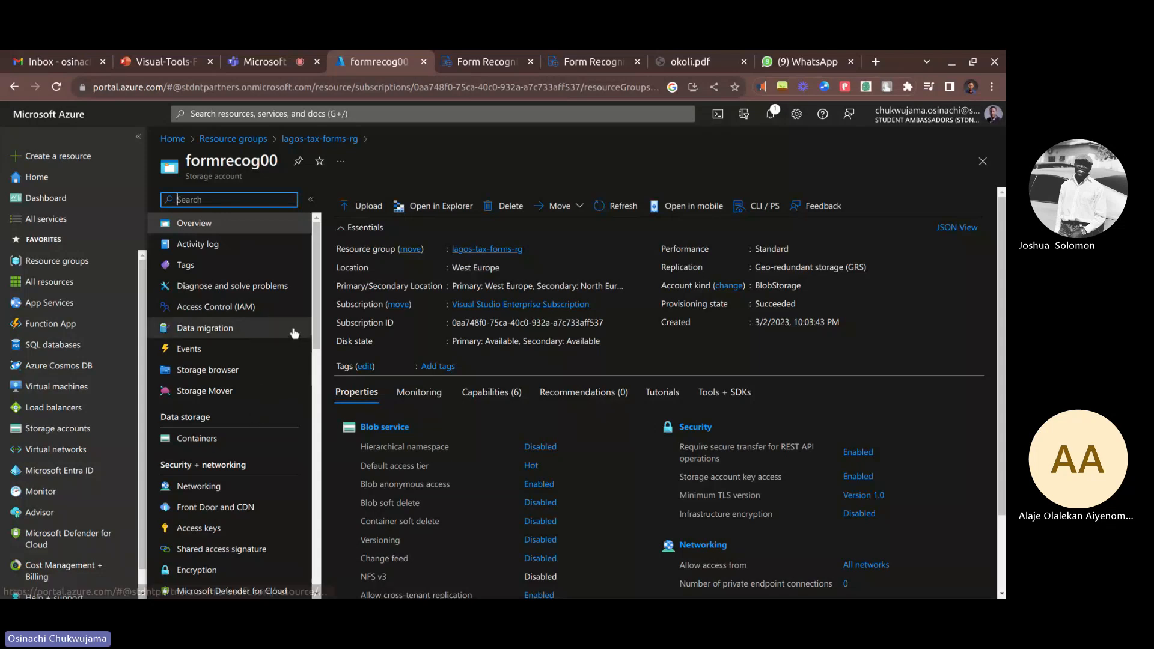
Step: View the properties and containers of the formrecog00 storage account in the Azure portal, and return to the project setup
{"action": "scroll", "coordinate": [354, 281], "scroll_direction": "down", "scroll_amount": 2}
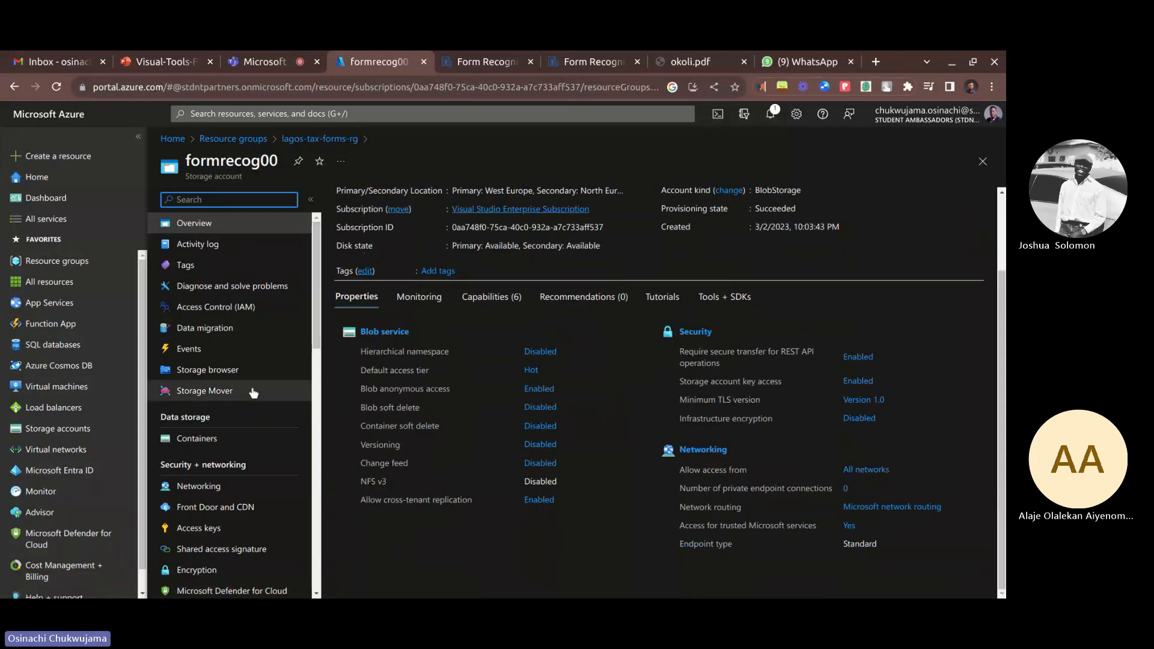
{"action": "left_click", "coordinate": [212, 440]}
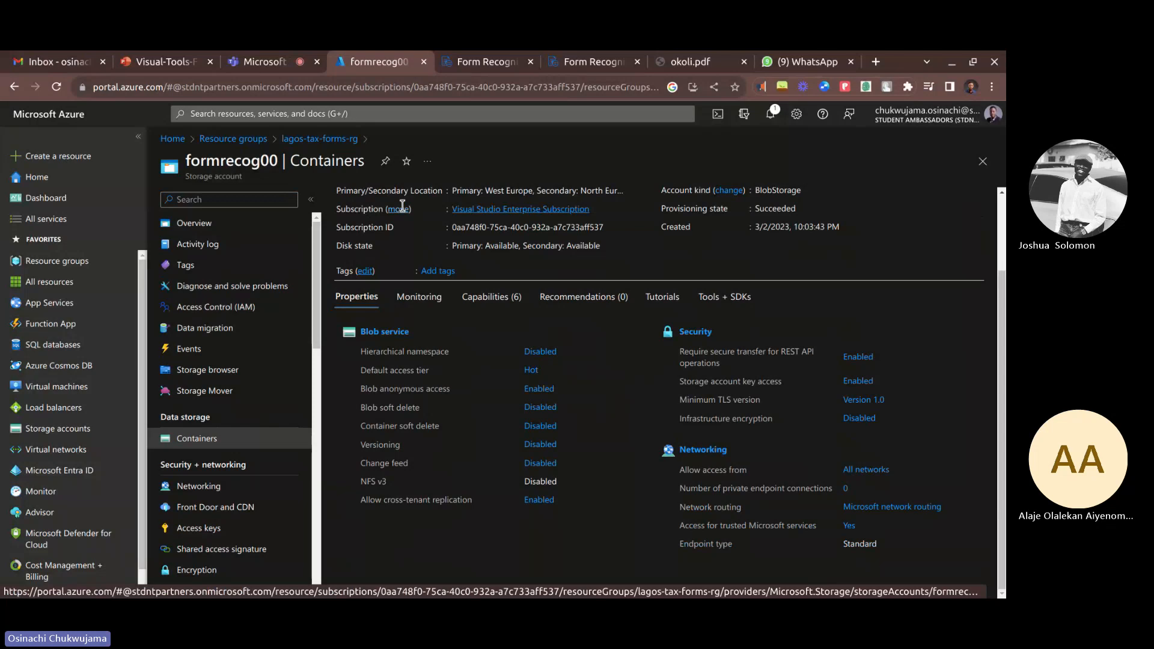
{"action": "key", "text": "ctrl+Tab"}
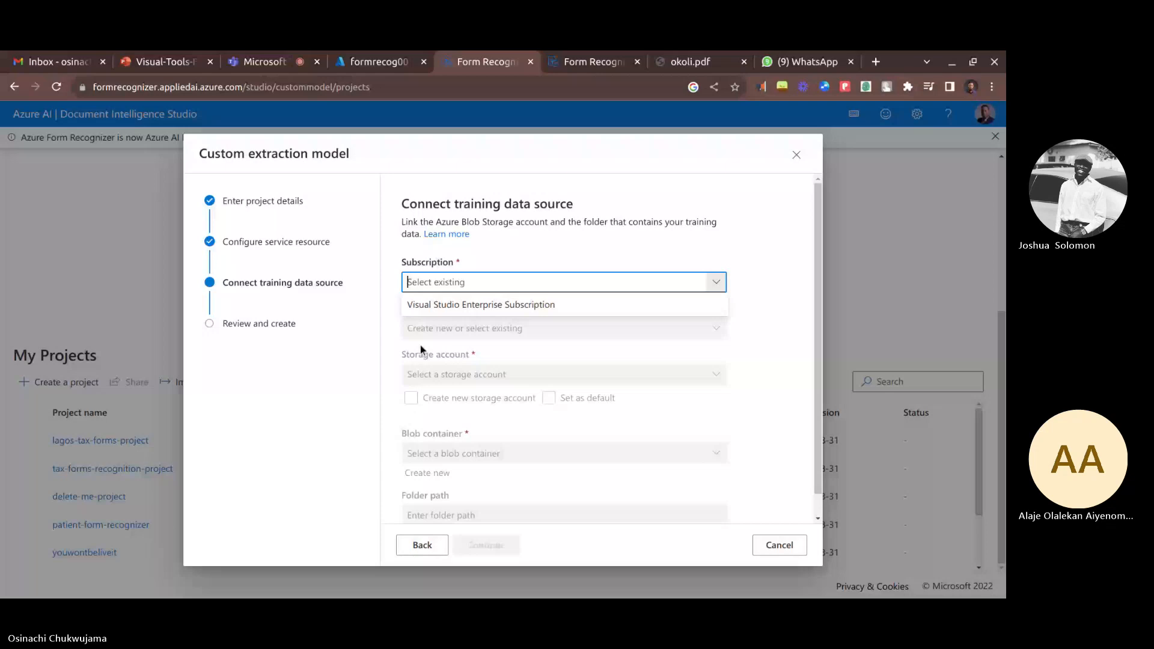
Step: Connect the training data source to the Visual Studio Enterprise Subscription, resource group lagos-tax-forms-rg and storage account formrecog00
{"action": "left_click", "coordinate": [480, 304]}
{"action": "left_click", "coordinate": [480, 328]}
{"action": "scroll", "coordinate": [485, 433], "scroll_direction": "down", "scroll_amount": 3}
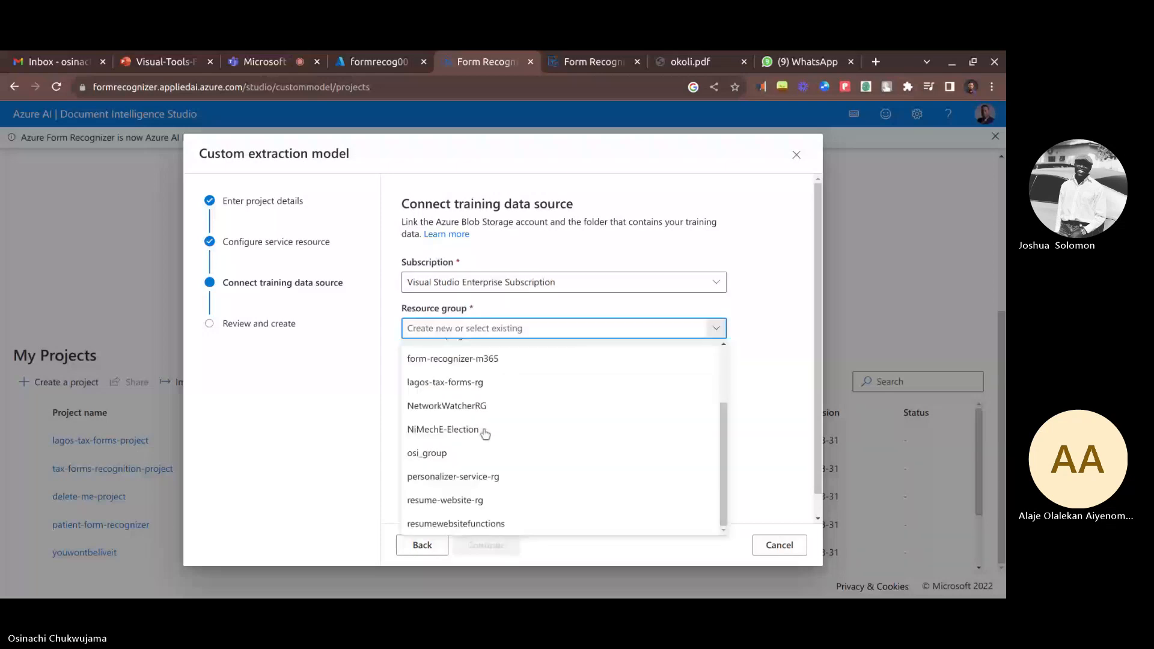
{"action": "scroll", "coordinate": [484, 433], "scroll_direction": "up", "scroll_amount": 2}
{"action": "left_click", "coordinate": [476, 470]}
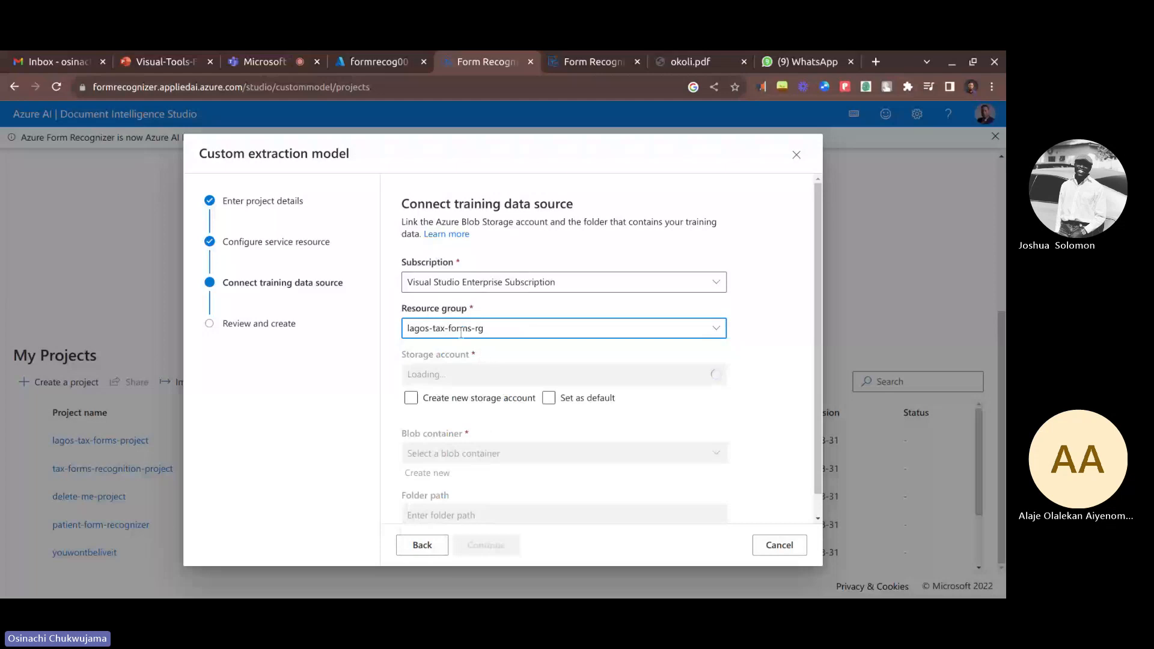
{"action": "left_click", "coordinate": [434, 379]}
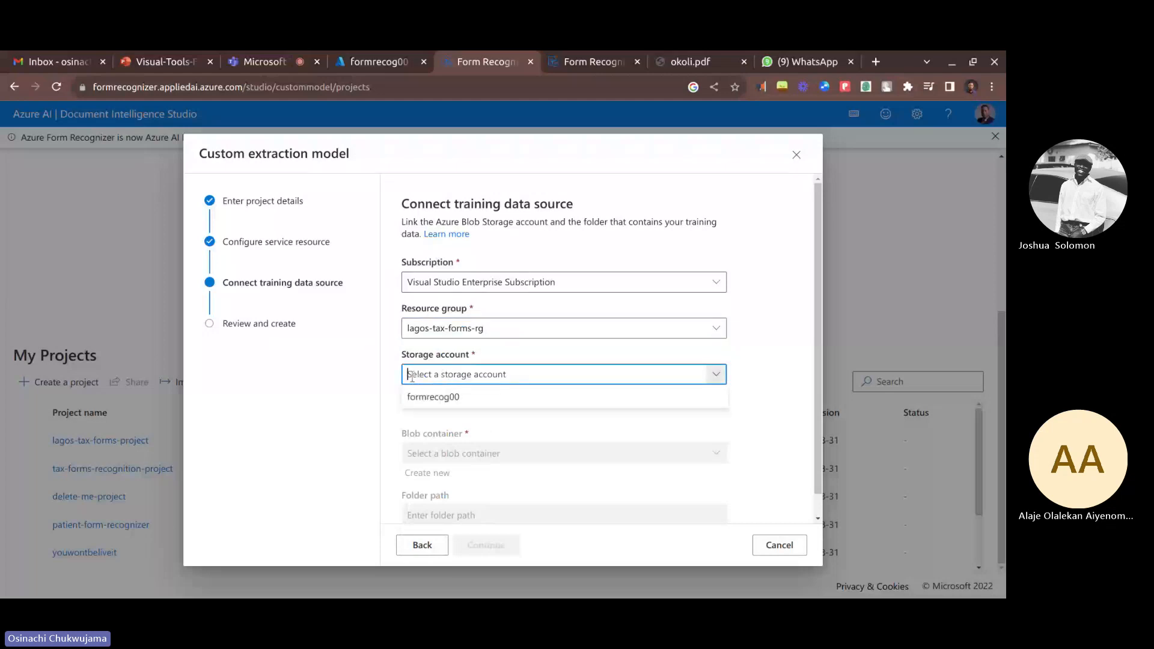
{"action": "left_click", "coordinate": [449, 401]}
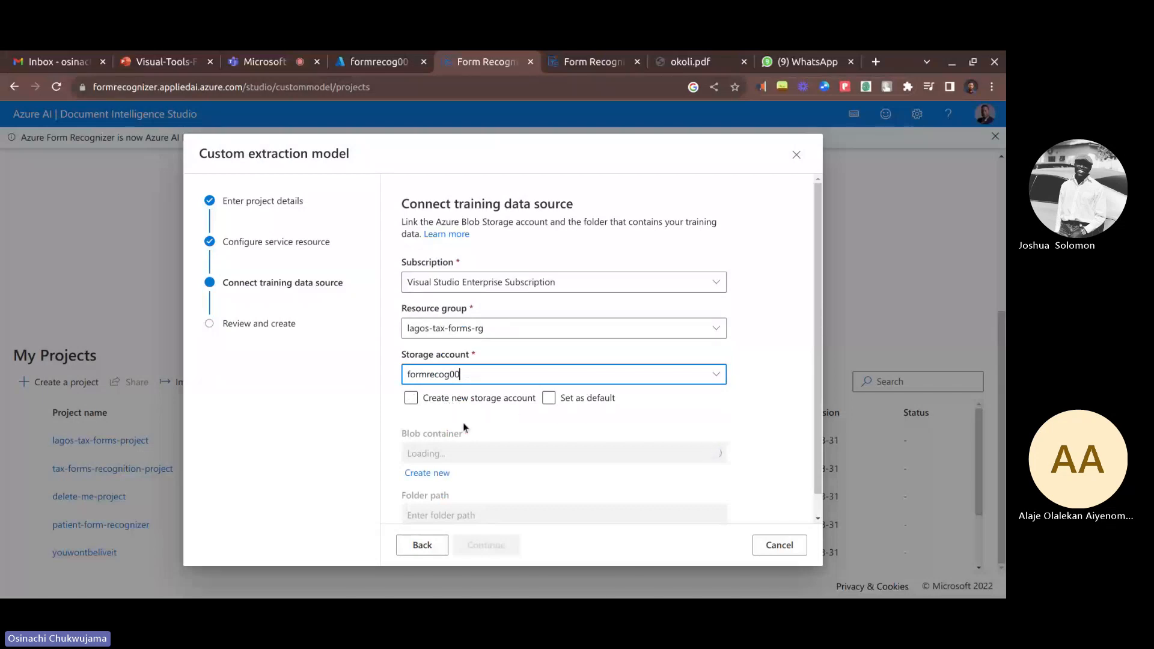
{"action": "scroll", "coordinate": [458, 423], "scroll_direction": "down", "scroll_amount": 1}
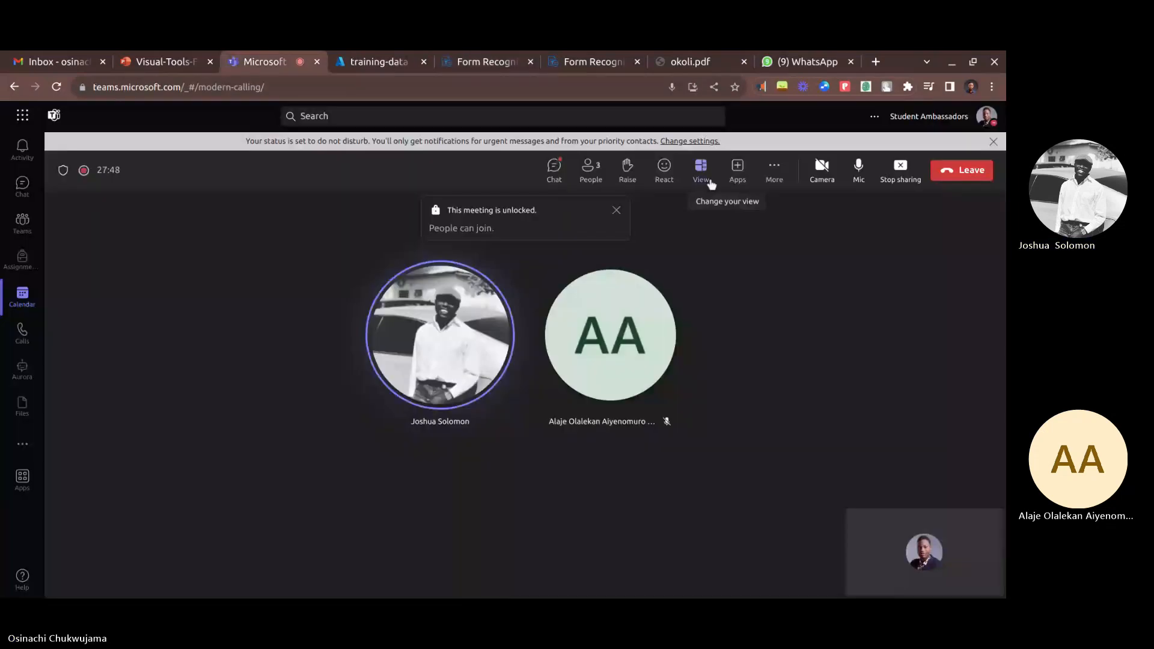
Step: Check the options for choosing or creating a blob container, and compare them with the training-data container's files in the Azure portal
{"action": "left_click", "coordinate": [893, 179]}
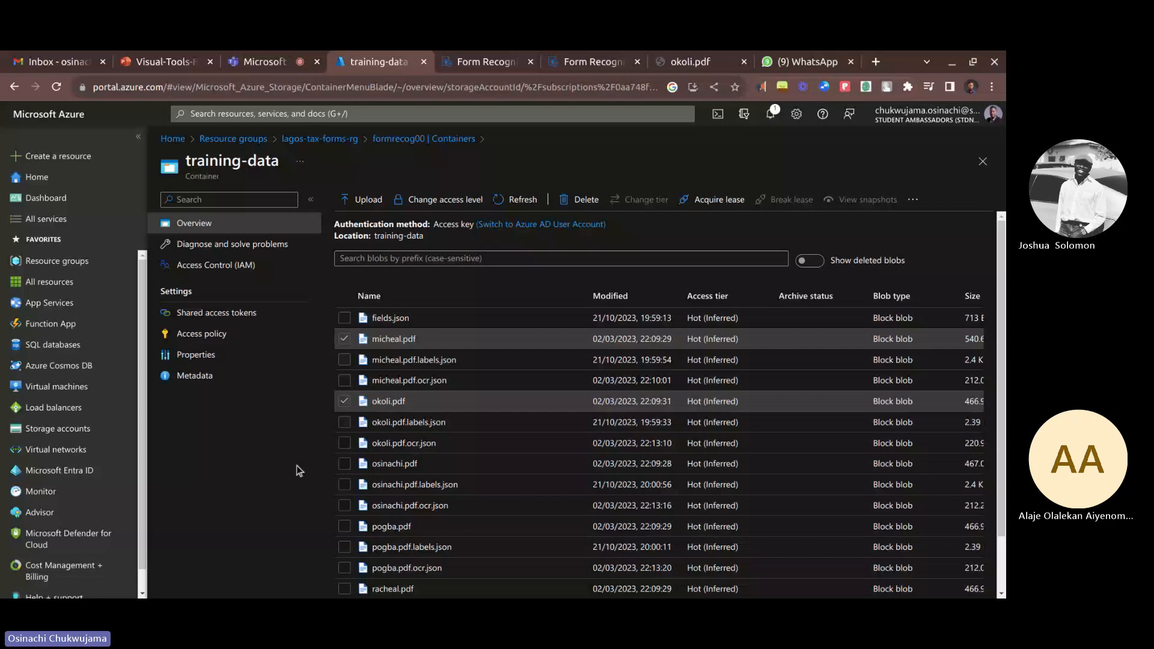
{"action": "key", "text": "ctrl+Tab"}
{"action": "left_click", "coordinate": [467, 430]}
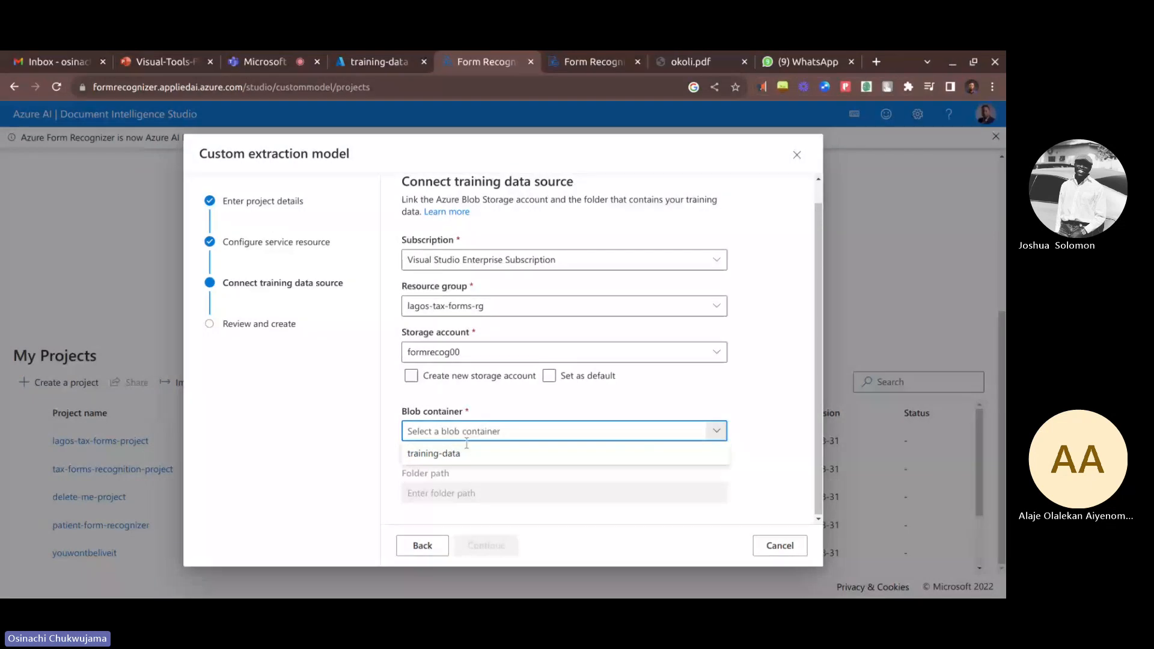
{"action": "left_click", "coordinate": [427, 451]}
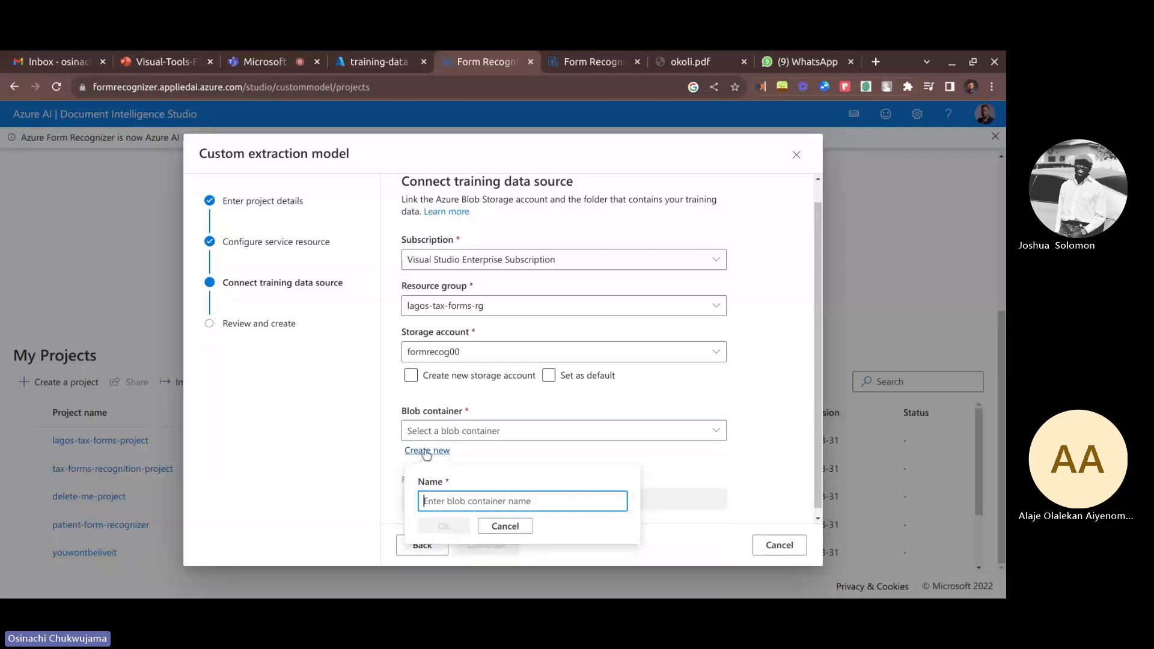
{"action": "key", "text": "ctrl+shift+Tab"}
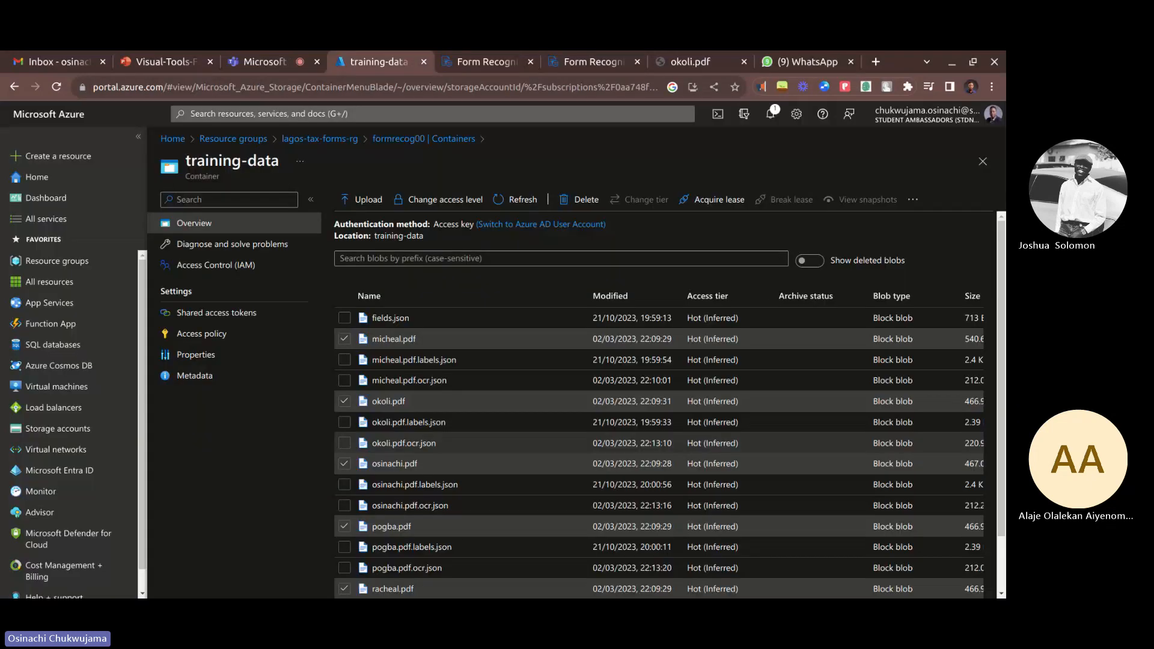
{"action": "key", "text": "ctrl+Tab"}
Step: Select training-data as the blob container, leave the folder path empty, and continue to the project review
{"action": "left_click", "coordinate": [492, 430]}
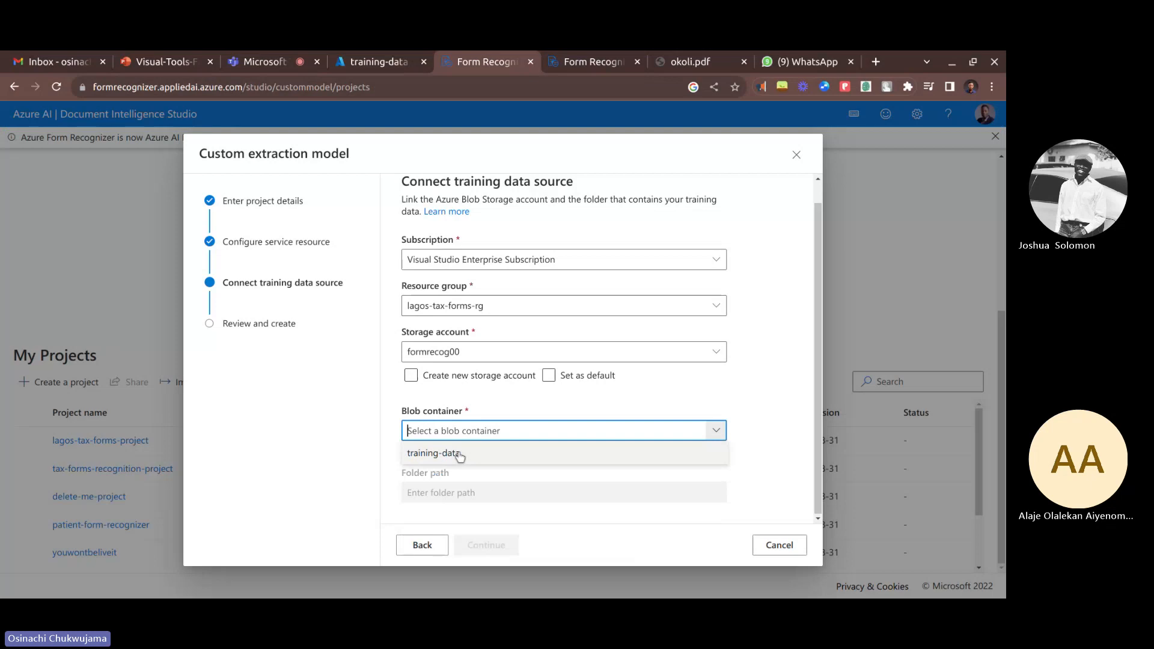
{"action": "left_click", "coordinate": [458, 453]}
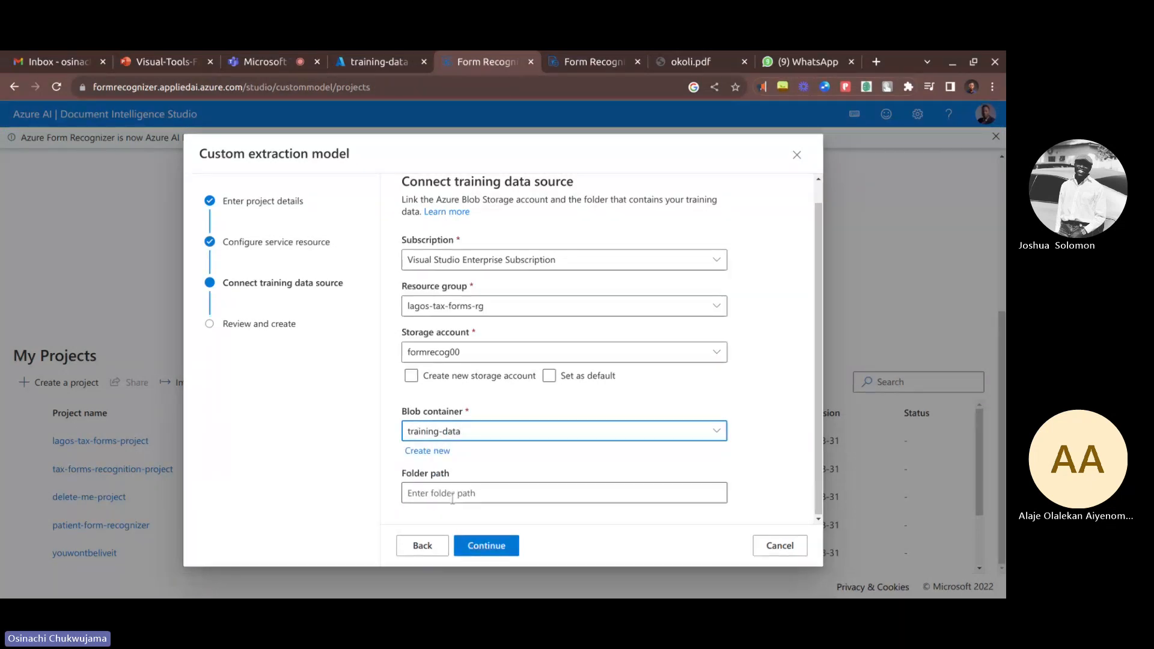
{"action": "left_click", "coordinate": [452, 495]}
{"action": "left_click", "coordinate": [488, 544]}
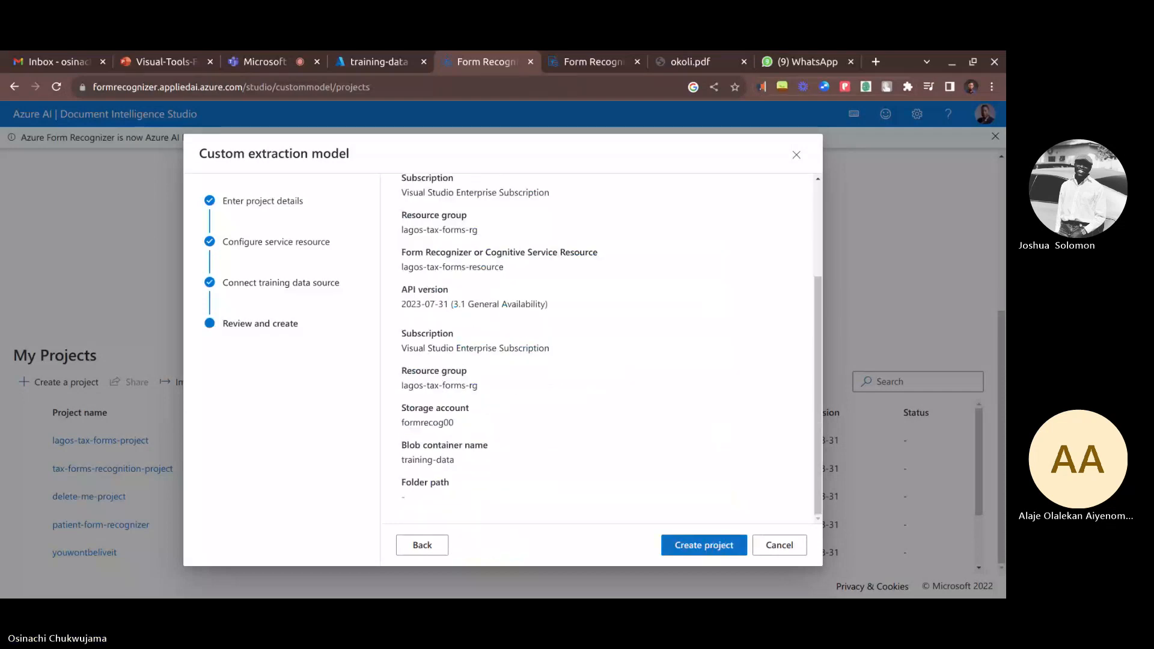
{"action": "scroll", "coordinate": [699, 425], "scroll_direction": "up", "scroll_amount": 3}
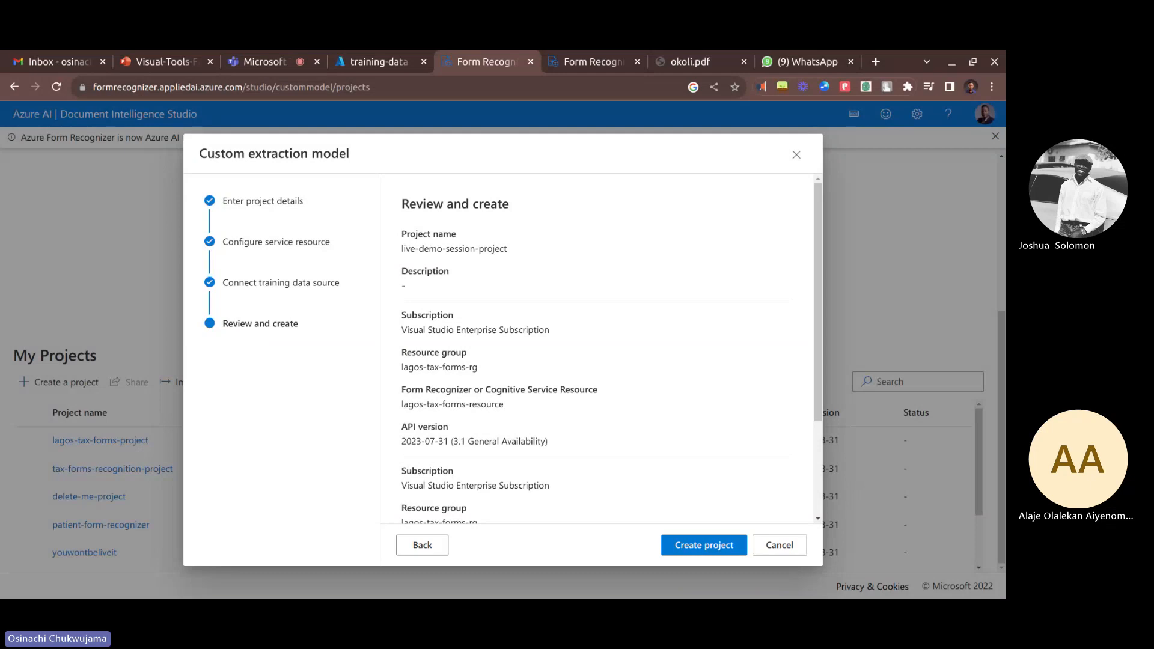
Step: Check the training-data files again in the Azure portal, and view the lagos-tax-forms-rg resources and the portal notifications
{"action": "key", "text": "ctrl+shift+Tab"}
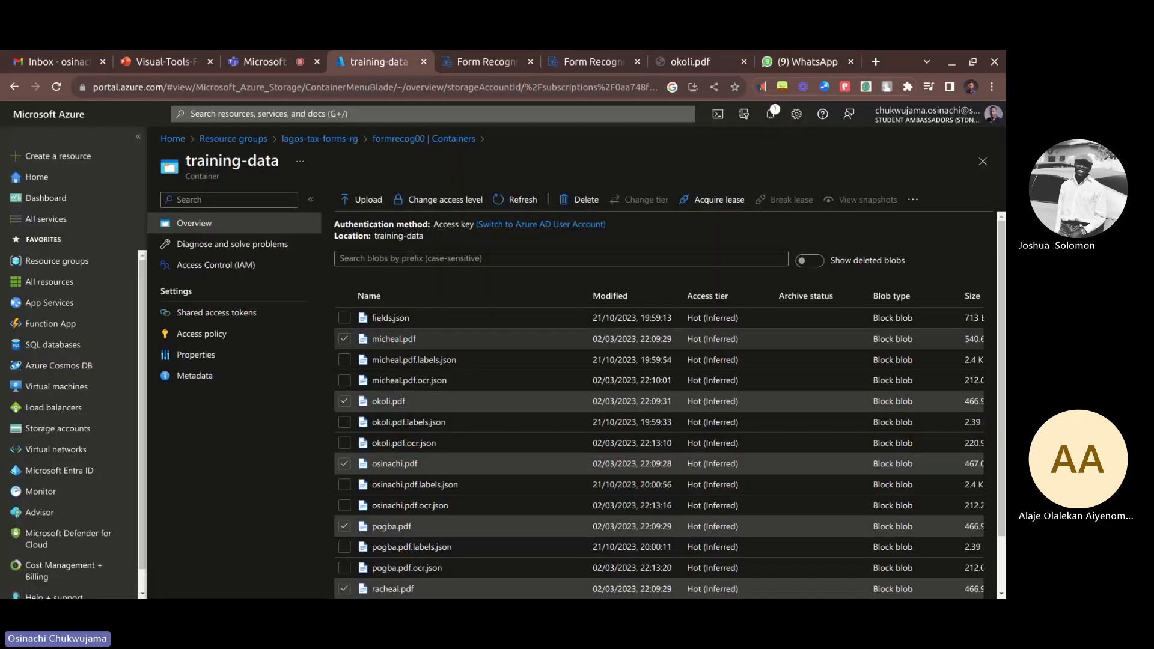
{"action": "key", "text": "ctrl+Tab"}
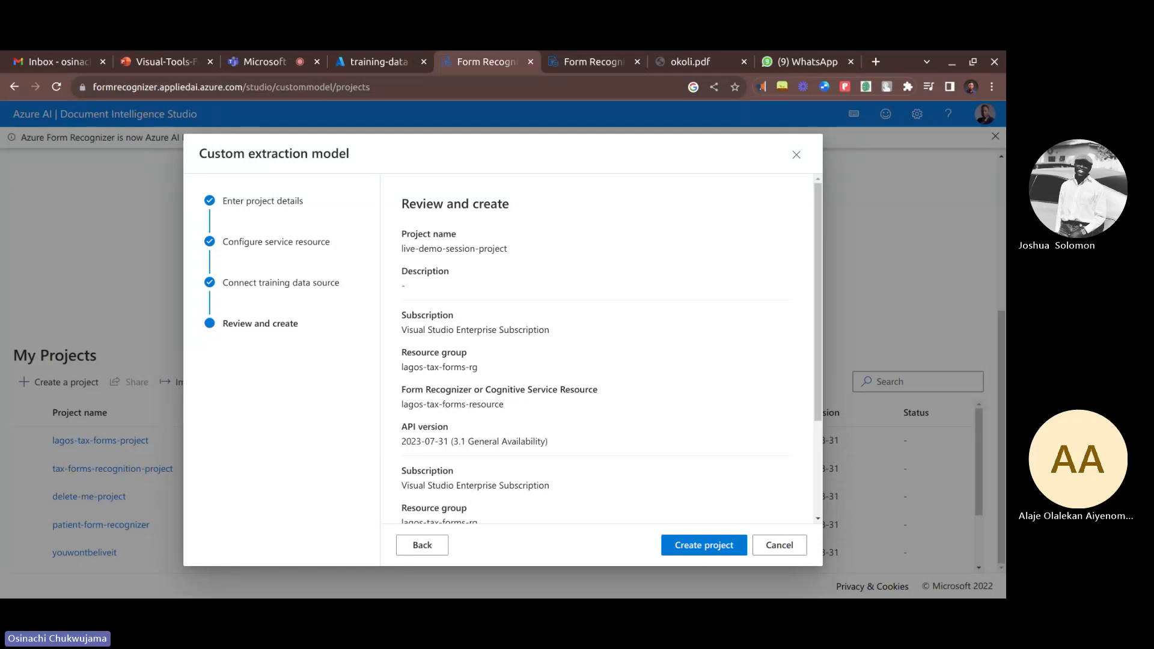
{"action": "key", "text": "ctrl+shift+Tab"}
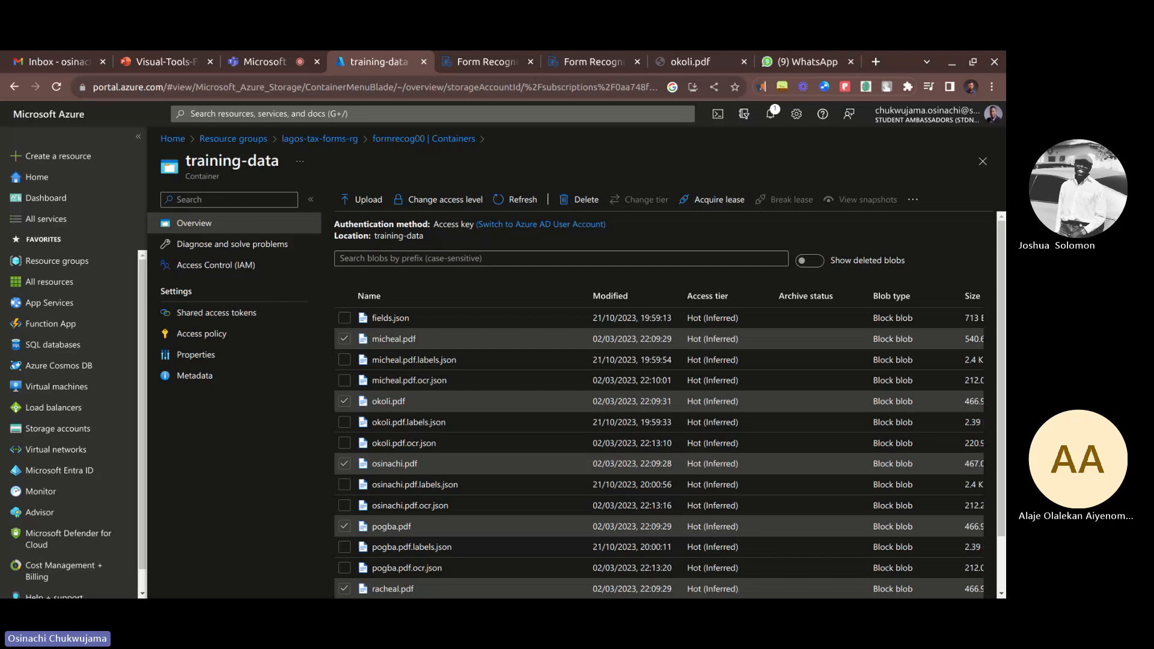
{"action": "left_click", "coordinate": [324, 145]}
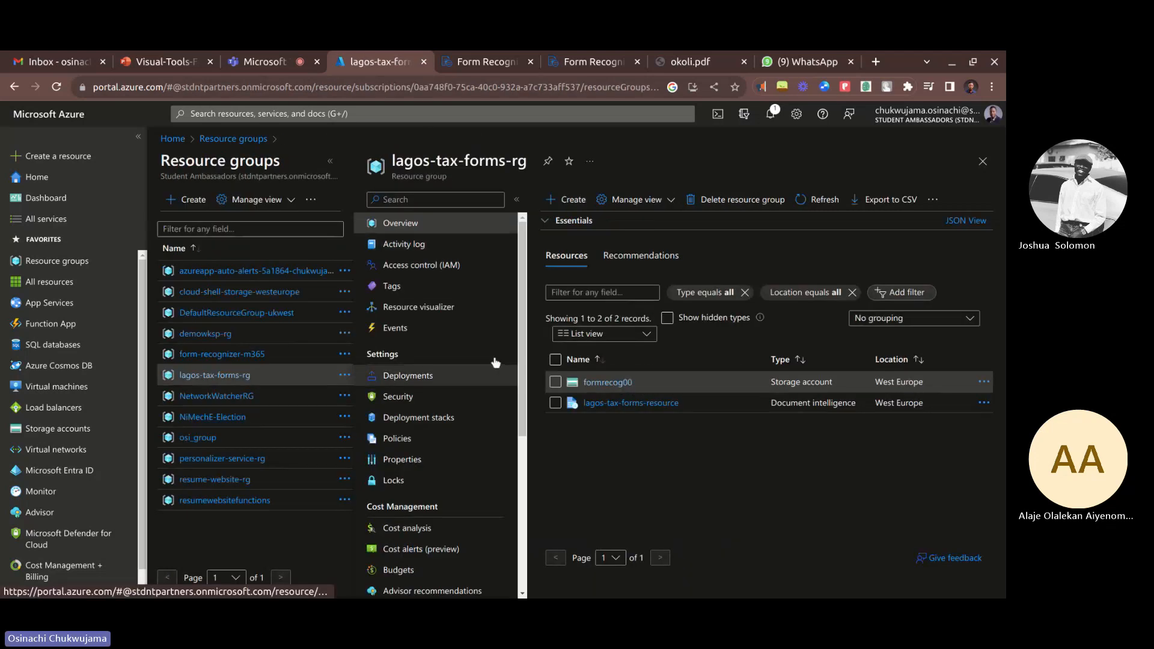
{"action": "left_click", "coordinate": [516, 199]}
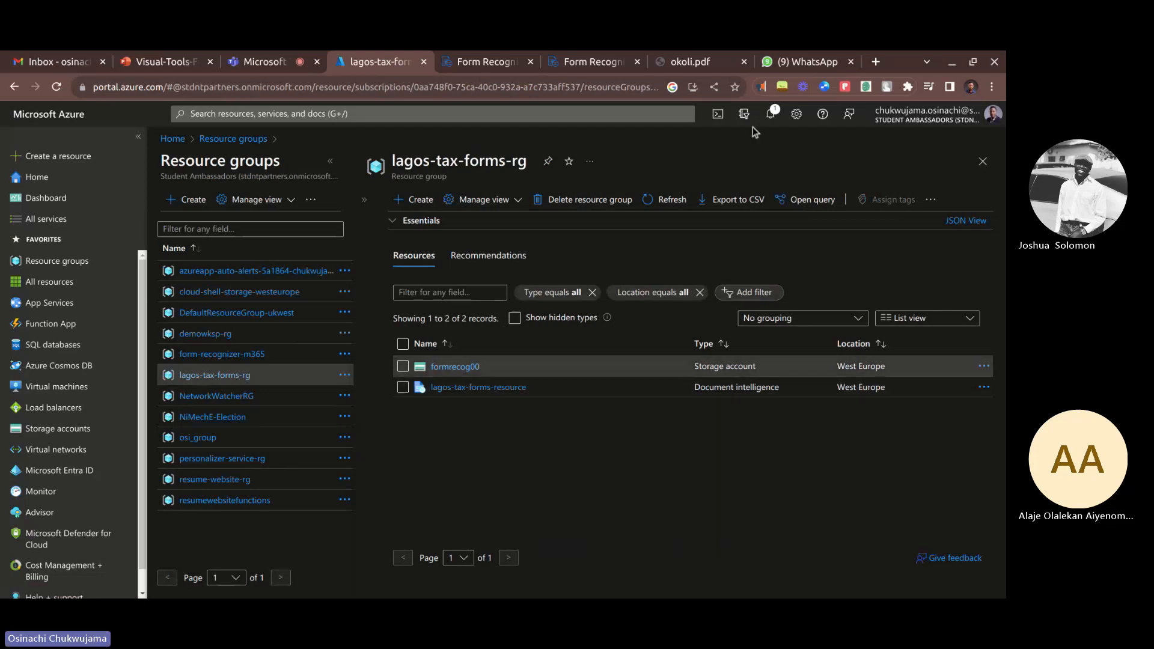
{"action": "left_click", "coordinate": [768, 116]}
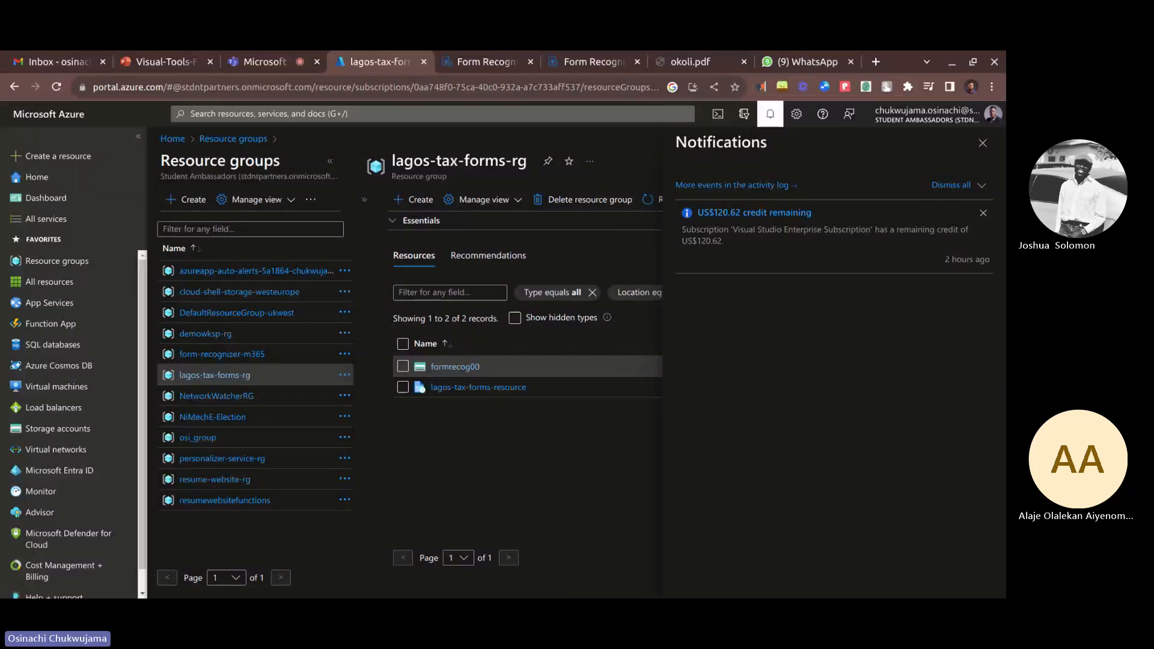
Step: Search learn.microsoft.com for document intelligence service and open the training path Develop solutions with Azure AI Document Intelligence
{"action": "key", "text": "ctrl+t"}
{"action": "type", "text": "learn.microsoft.com"}
{"action": "key", "text": "Return"}
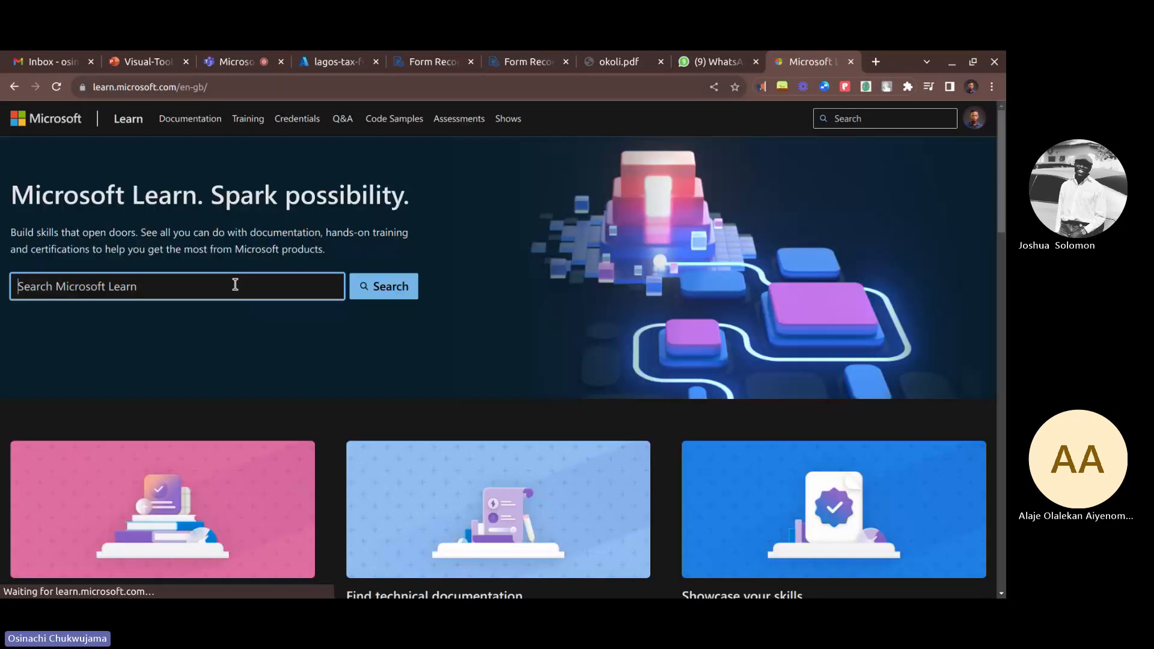
{"action": "type", "text": "document inte"}
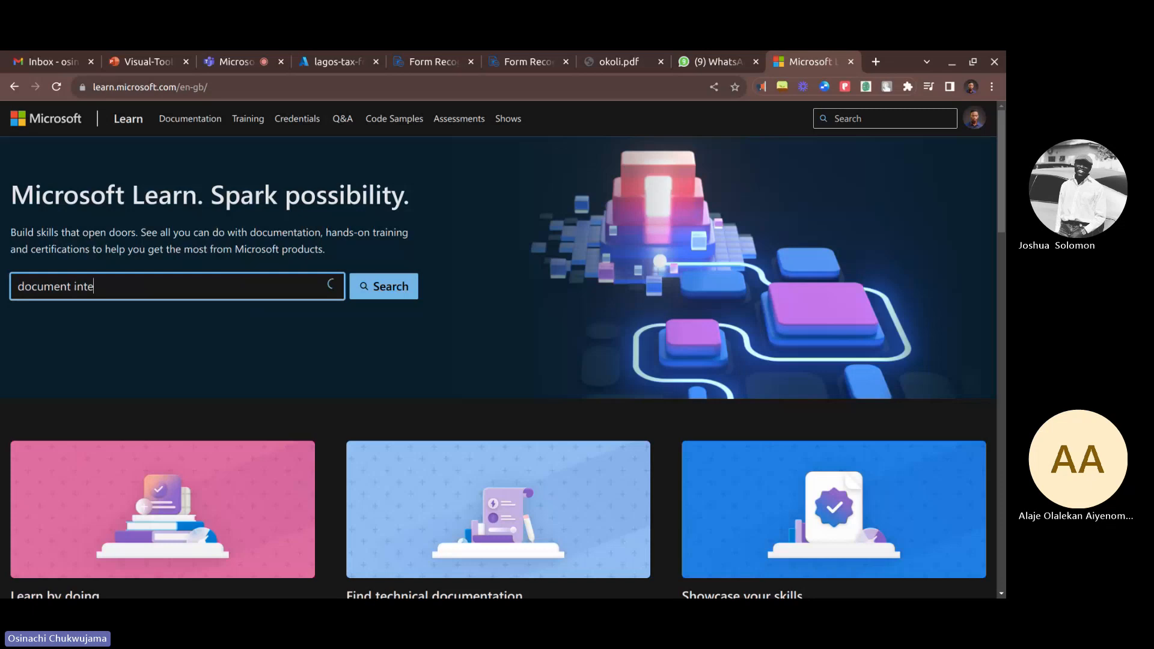
{"action": "type", "text": "lligence service"}
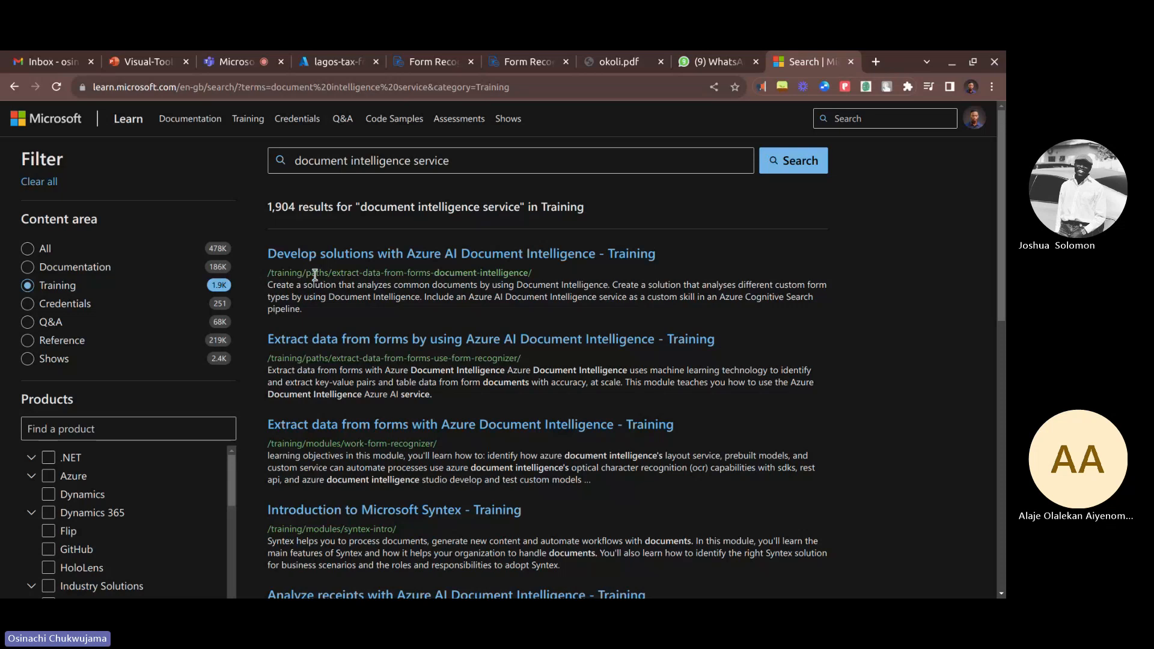
{"action": "left_click", "coordinate": [393, 257]}
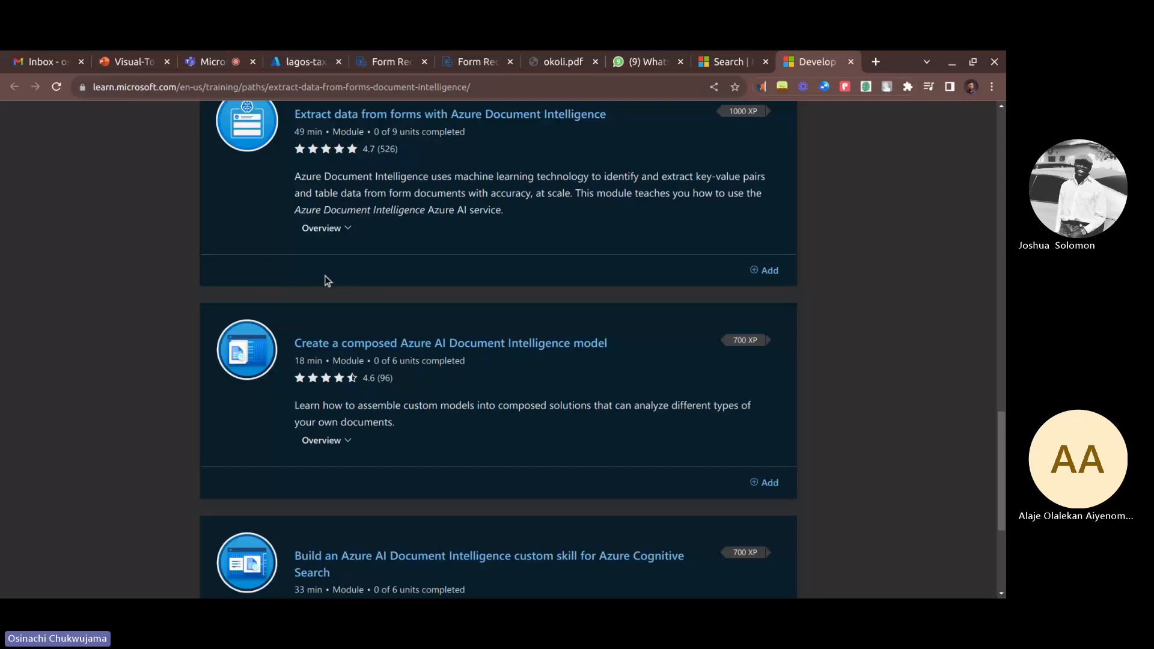
Step: Return to the Microsoft Learn search, look at the Document Intelligence documentation results, and filter the content area to Q&A
{"action": "key", "text": "ctrl+shift+Tab"}
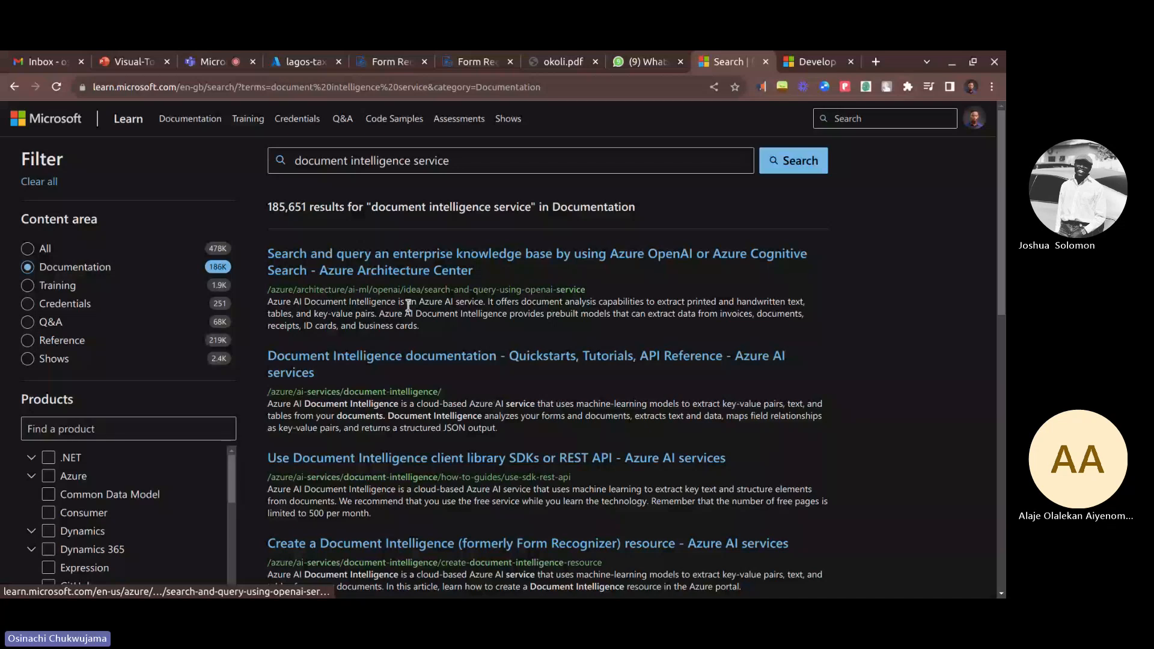
{"action": "left_click", "coordinate": [44, 324]}
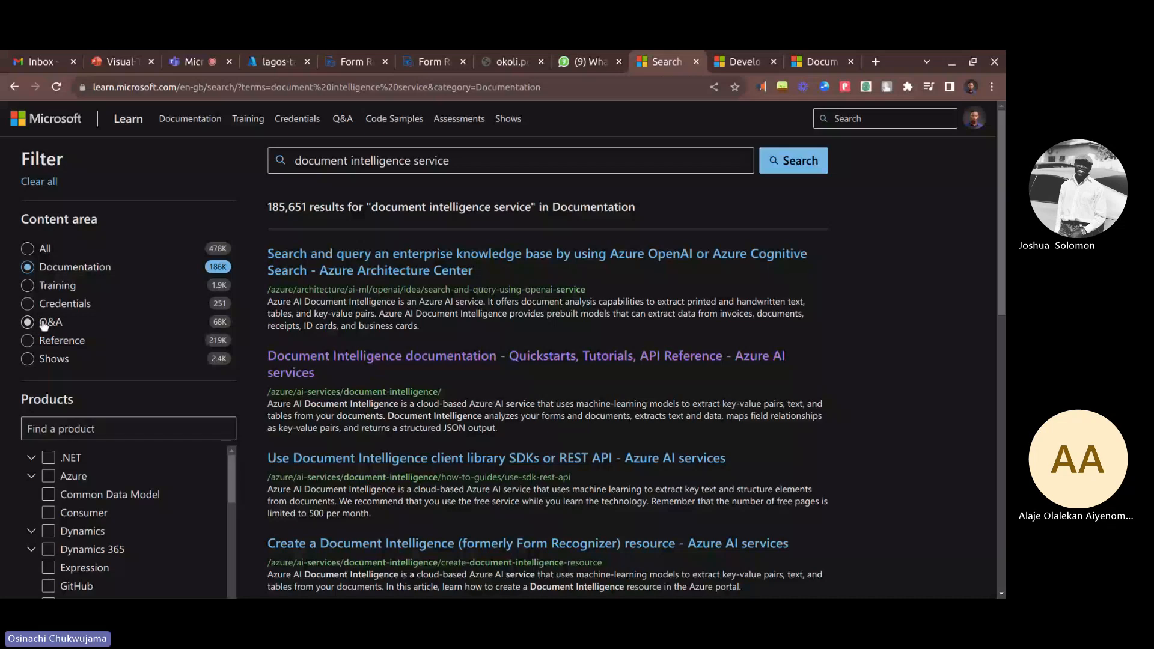
Step: Switch to the Teams meeting, check the Visual-Tools-For-Machine-Learning presentation in PowerPoint, and return to the meeting
{"action": "left_click", "coordinate": [194, 62]}
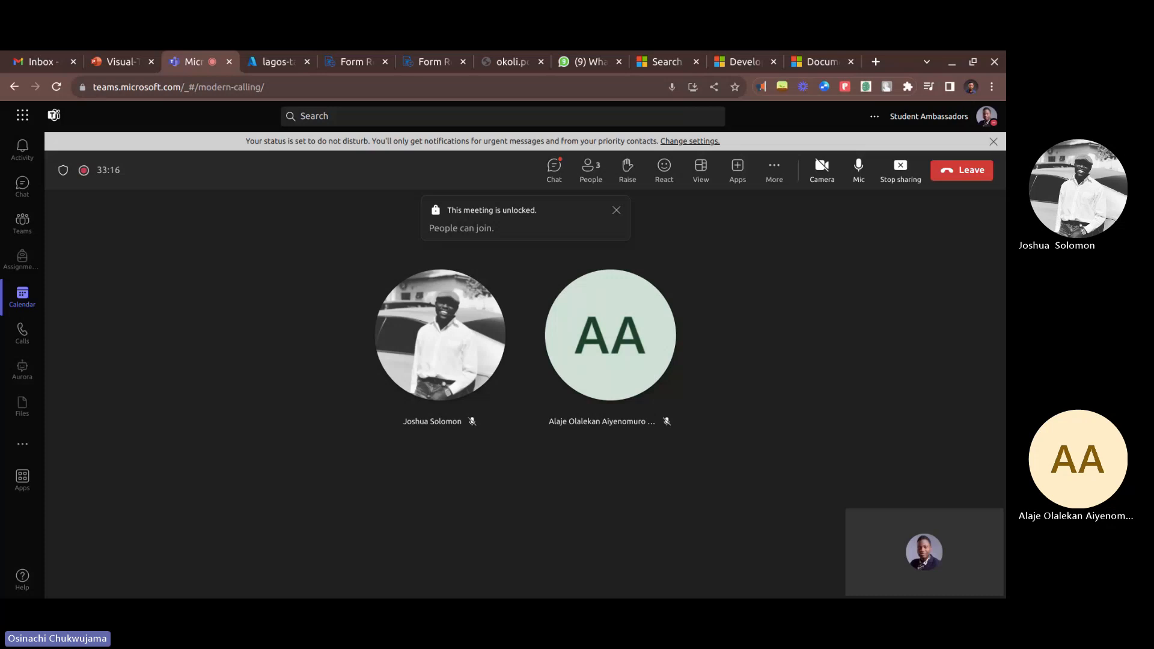
{"action": "left_click", "coordinate": [122, 62]}
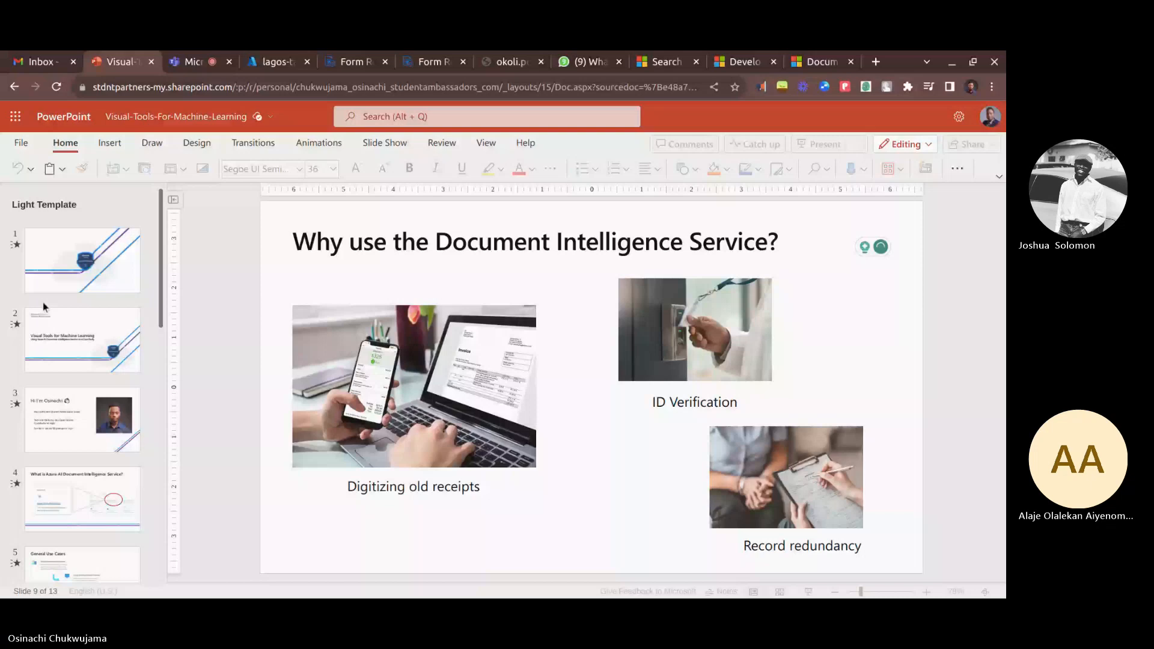
{"action": "key", "text": "ctrl+Tab"}
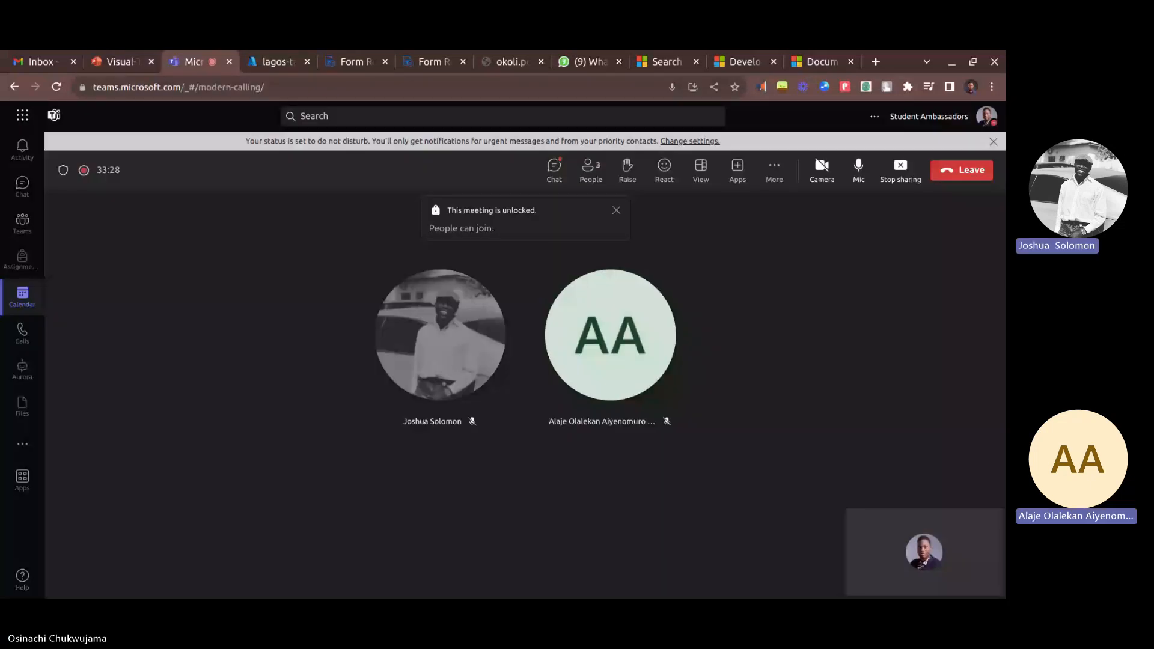